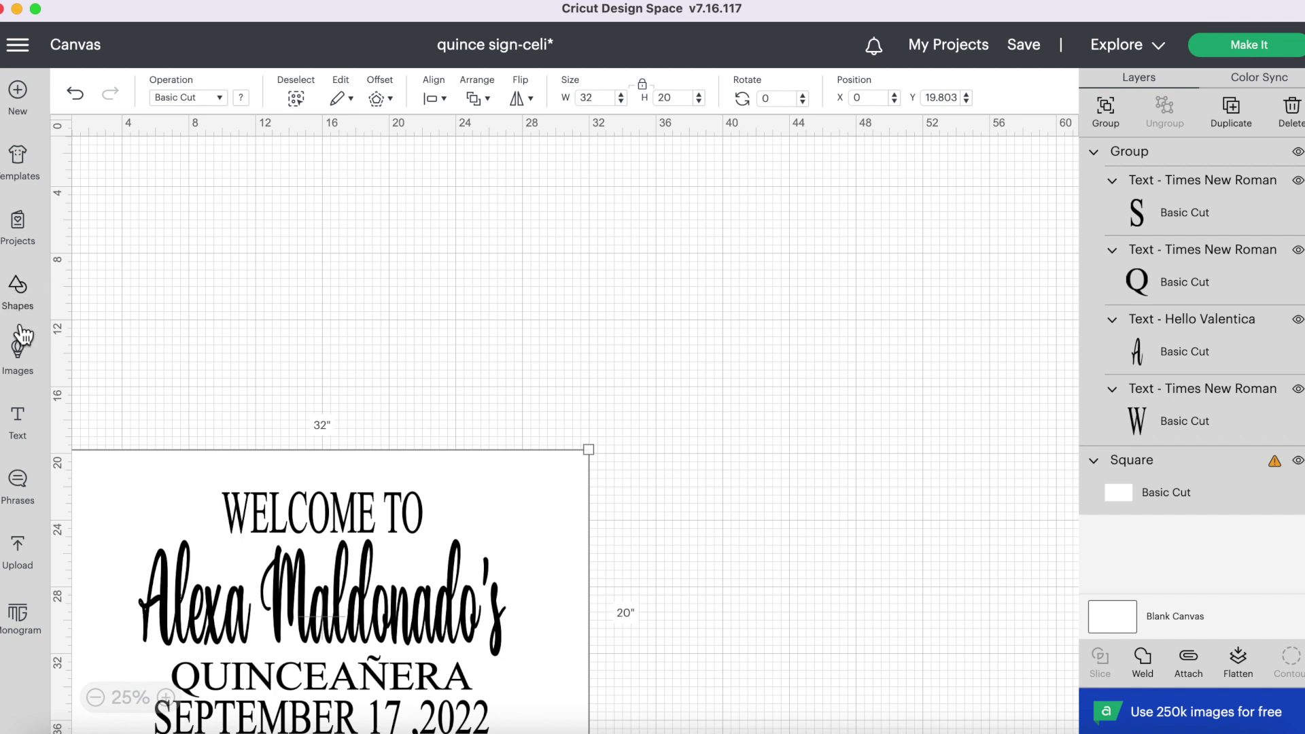
- Add a square from Shapes and size it 32 × 20 inches
{"action": "left_click", "coordinate": [24, 292]}
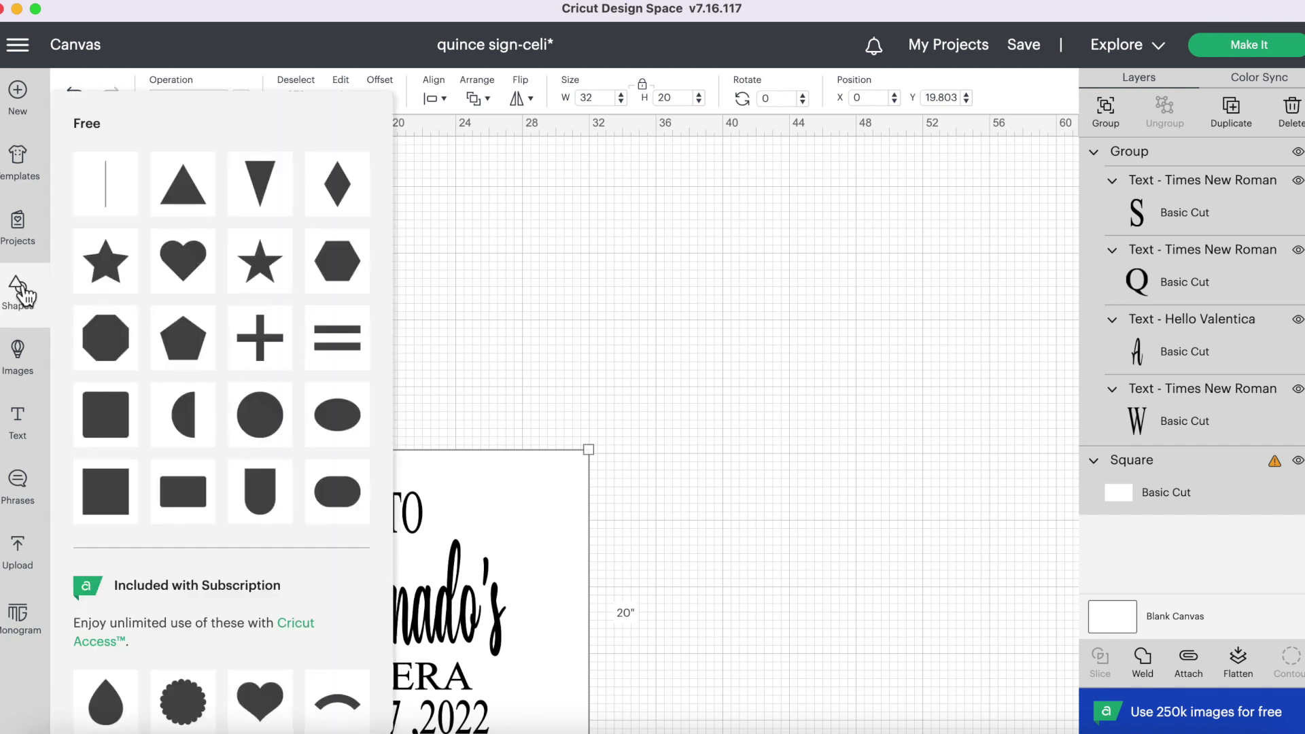
{"action": "left_click", "coordinate": [102, 479]}
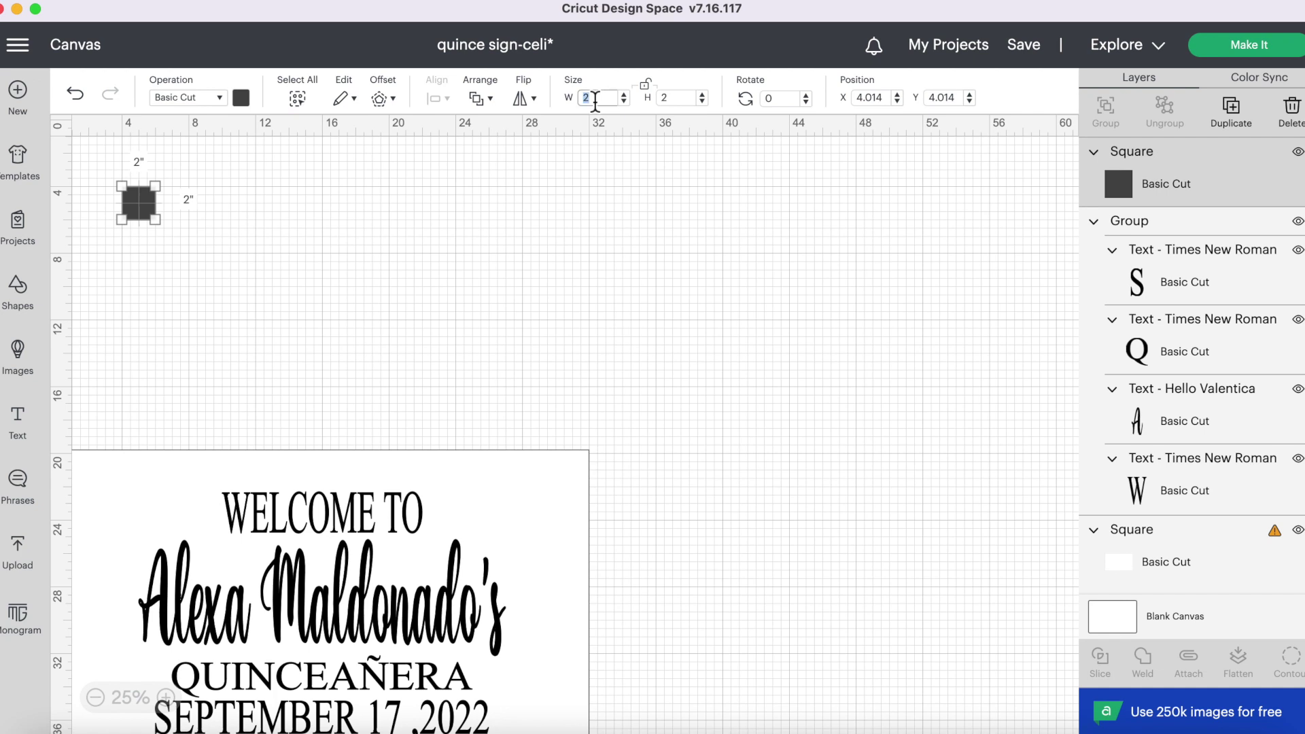
{"action": "left_click", "coordinate": [675, 97]}
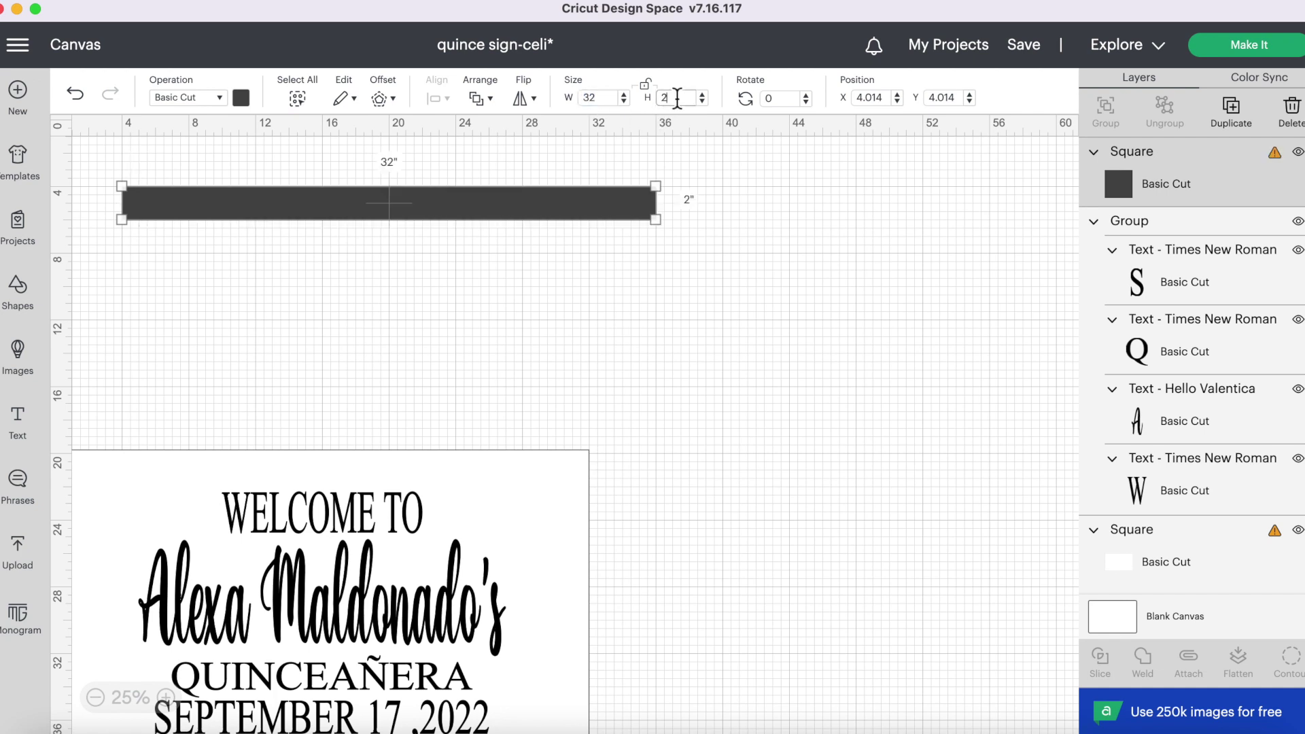
{"action": "type", "text": "0"}
{"action": "key", "text": "Return"}
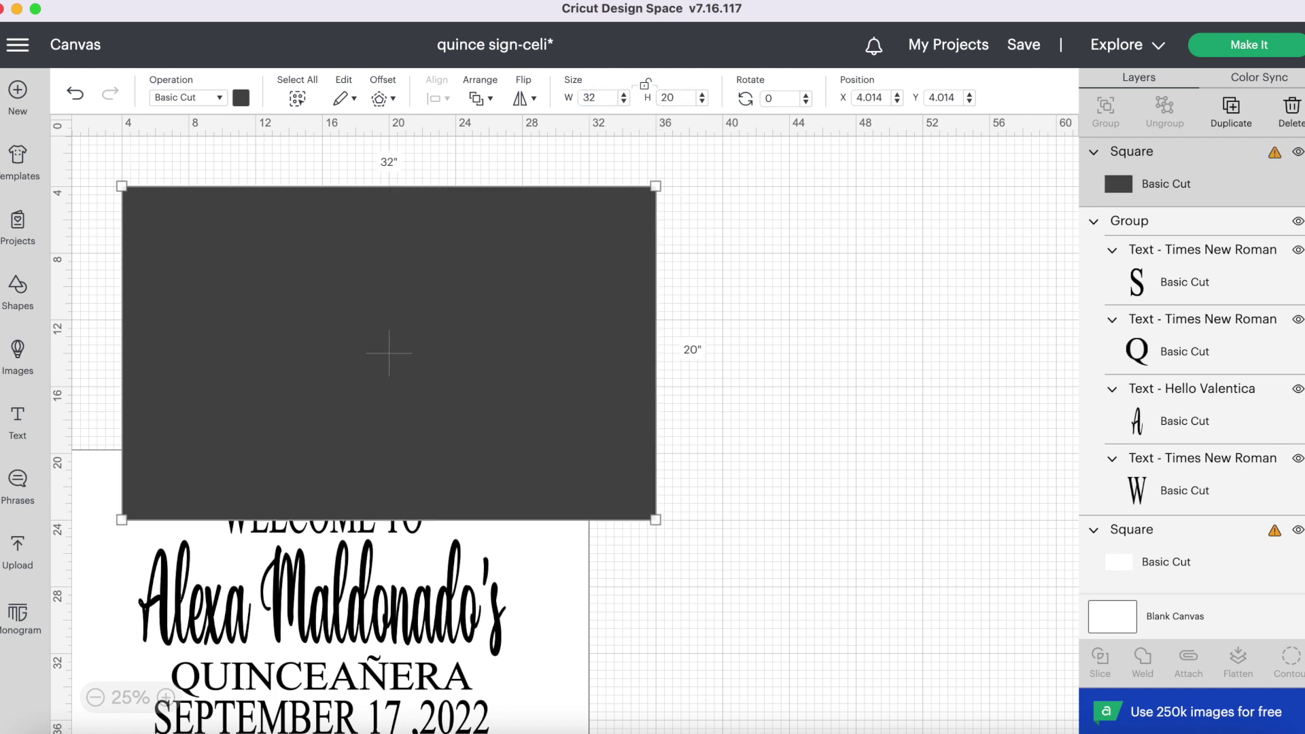
- Make the rectangle white and move it right, above the original sign
{"action": "left_click", "coordinate": [245, 102]}
{"action": "left_click", "coordinate": [261, 177]}
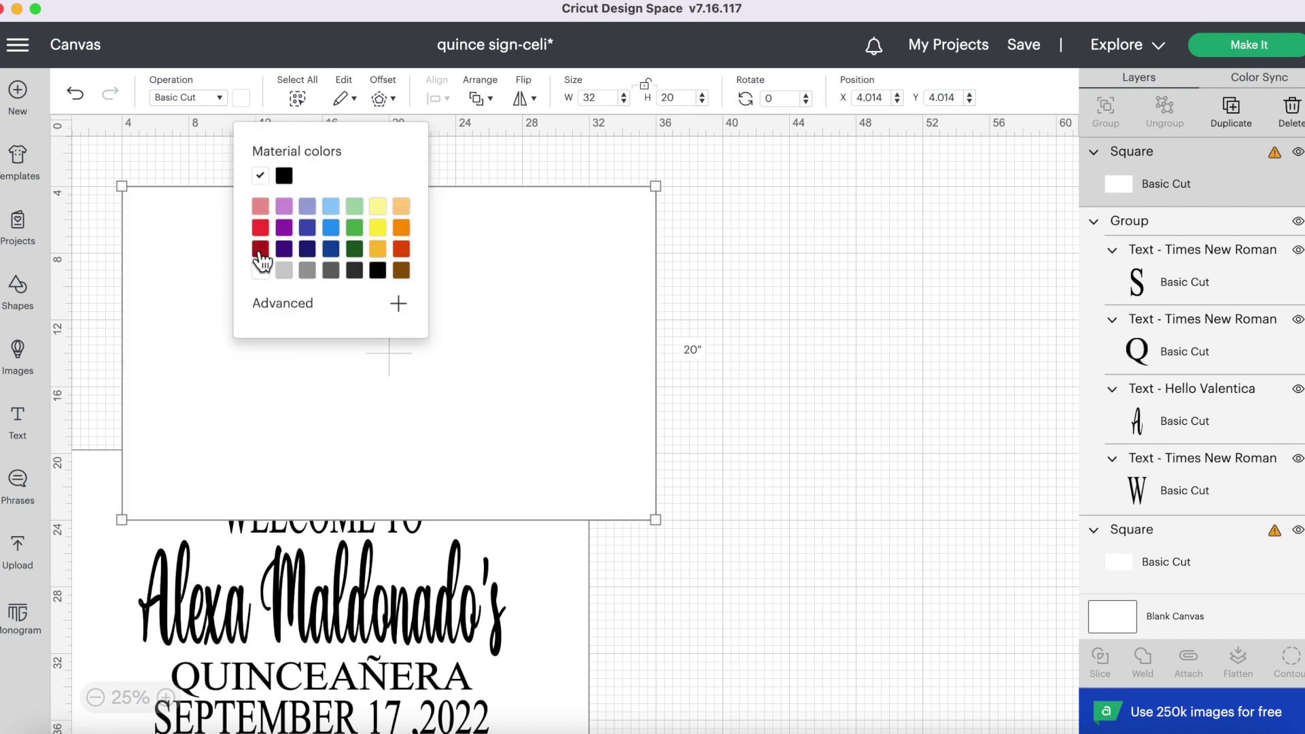
{"action": "left_click", "coordinate": [186, 255]}
{"action": "left_click_drag", "start_coordinate": [186, 254], "coordinate": [537, 257]}
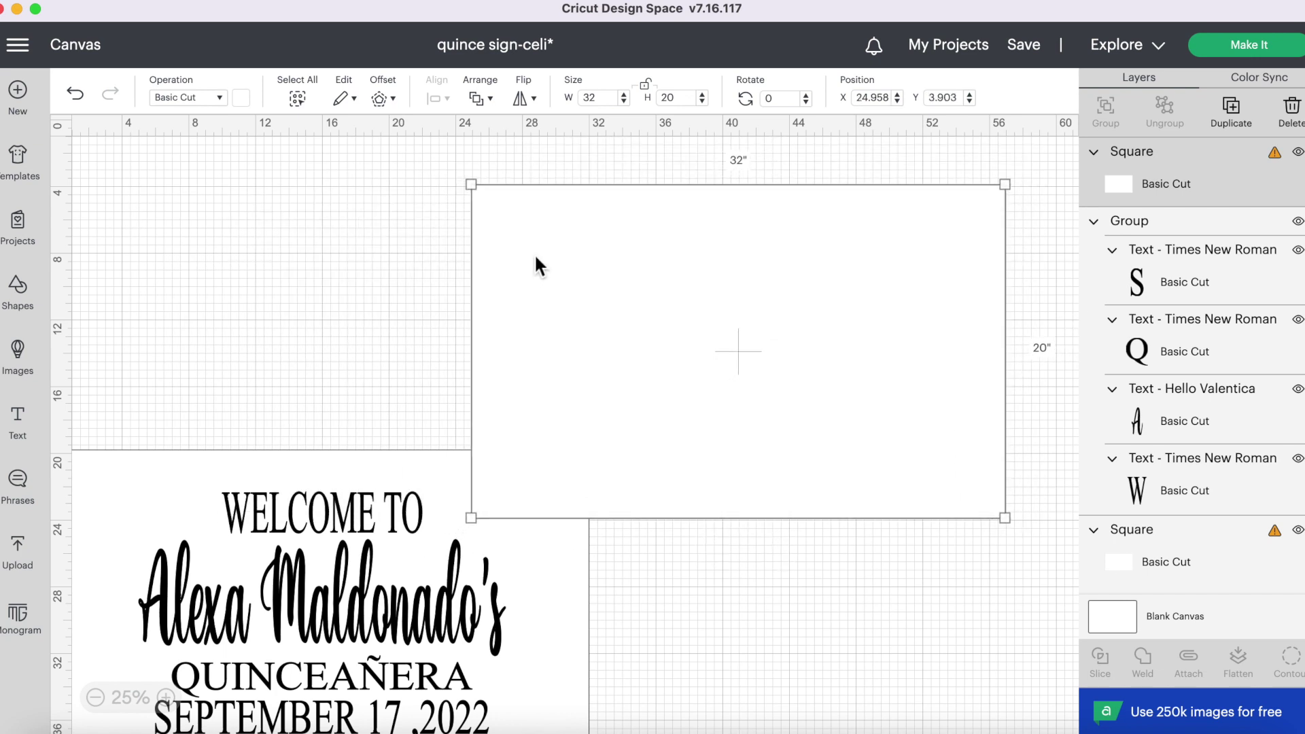
- Add a 'WELCOME TO' text line at the top of the white rectangle
{"action": "left_click", "coordinate": [169, 213]}
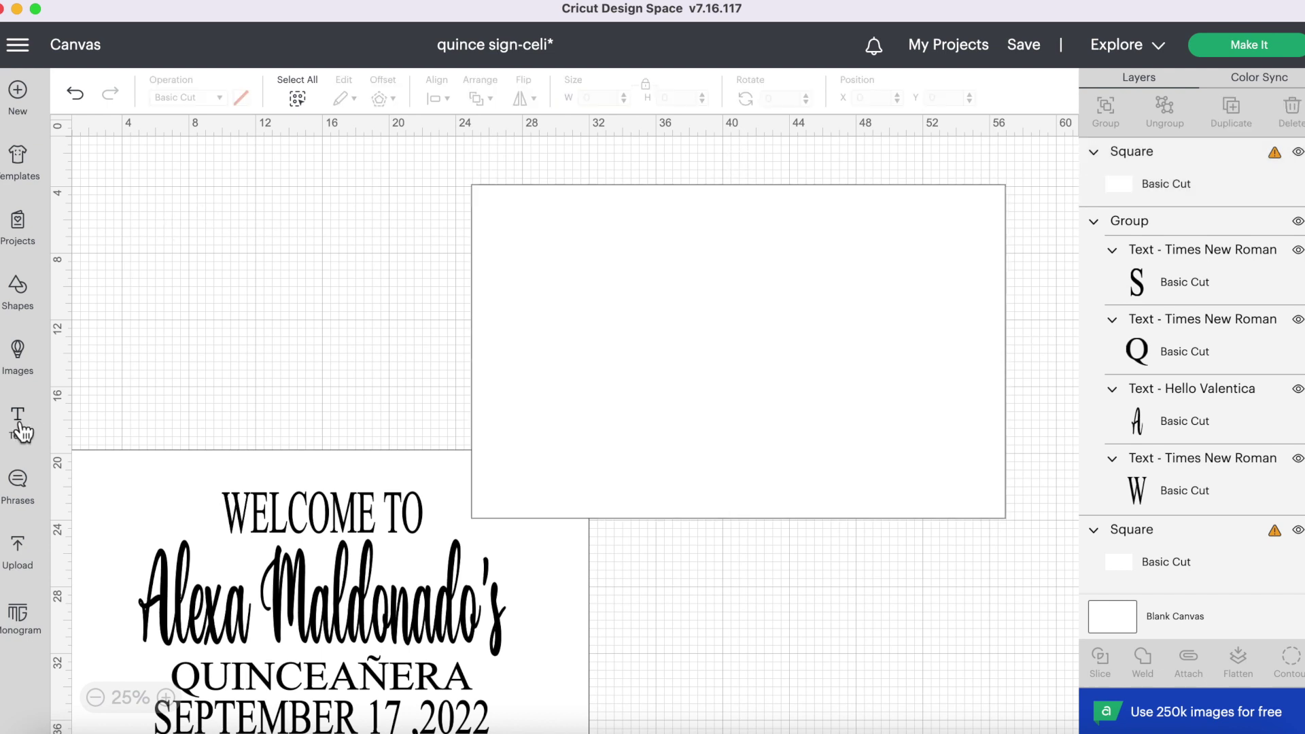
{"action": "left_click", "coordinate": [18, 423]}
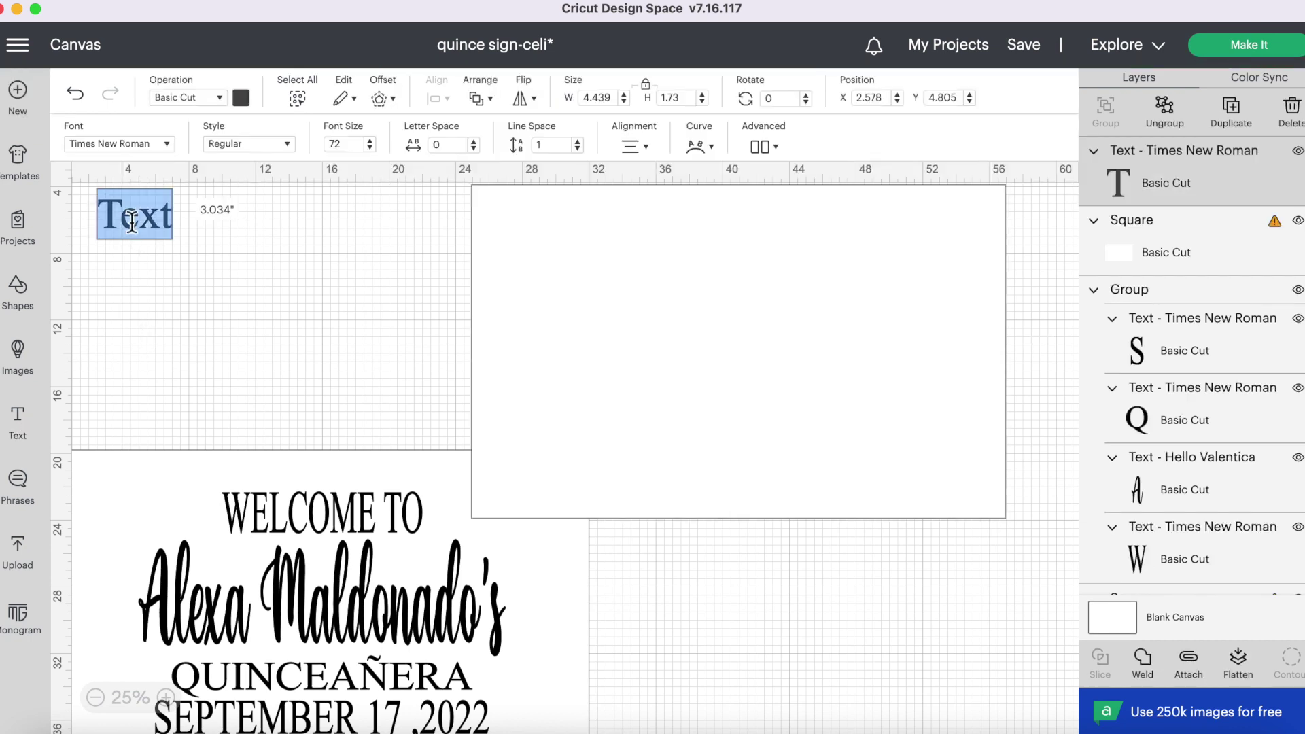
{"action": "type", "text": "WELCOME TO"}
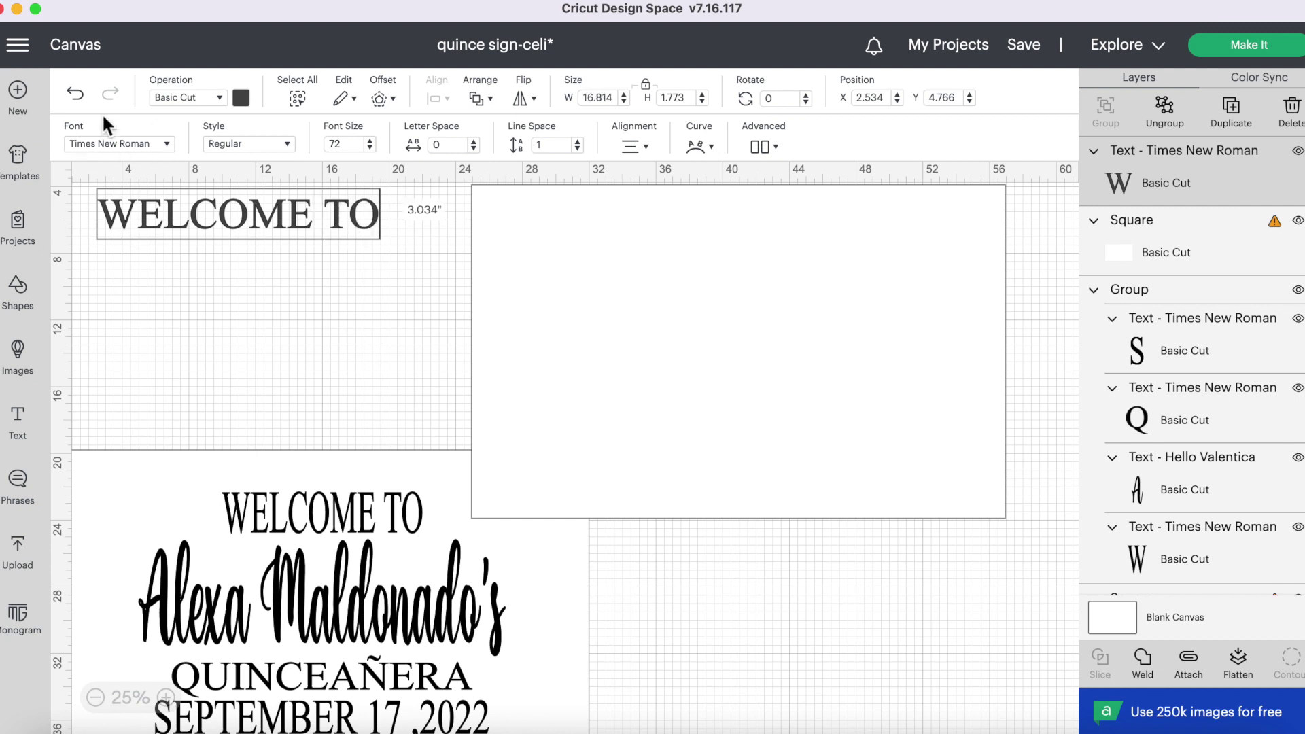
{"action": "left_click", "coordinate": [210, 272]}
{"action": "left_click_drag", "start_coordinate": [205, 225], "coordinate": [712, 259]}
{"action": "left_click", "coordinate": [435, 276]}
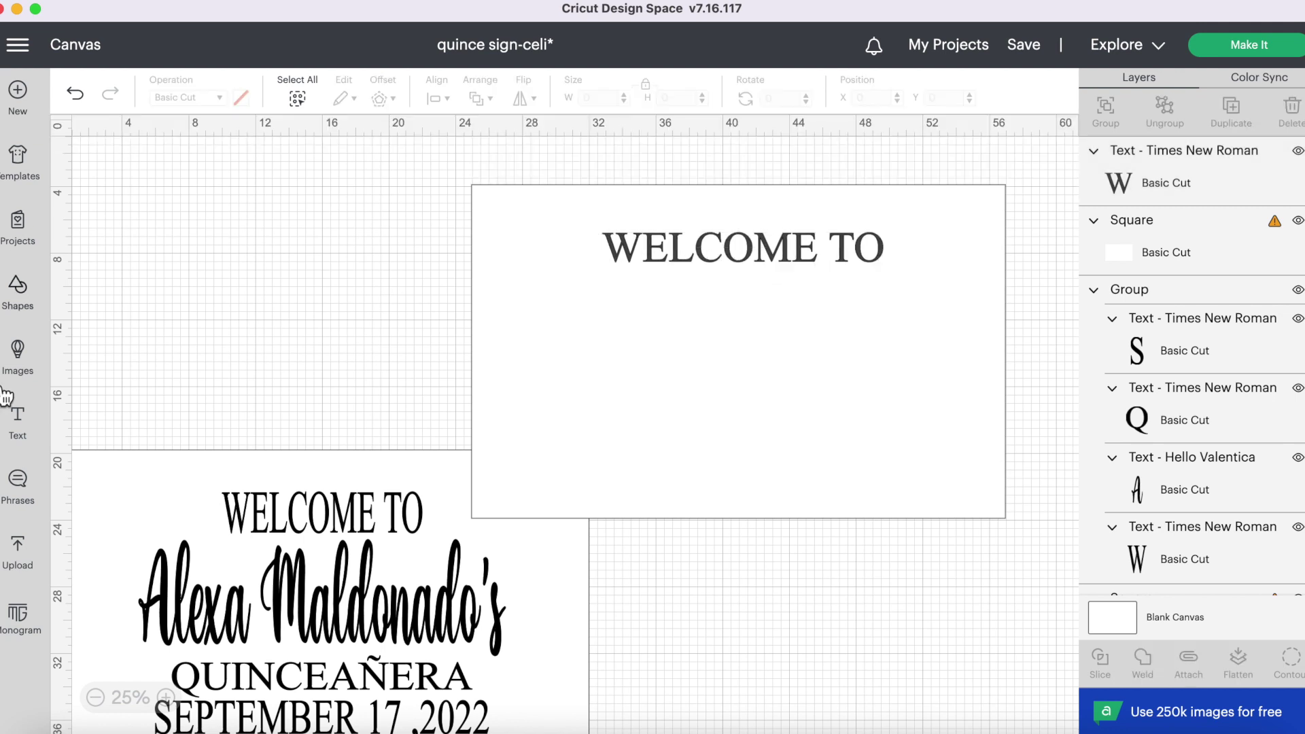
- Add a text line with the celebrant's name just under WELCOME TO
{"action": "left_click", "coordinate": [17, 421]}
{"action": "double_click", "coordinate": [145, 234]}
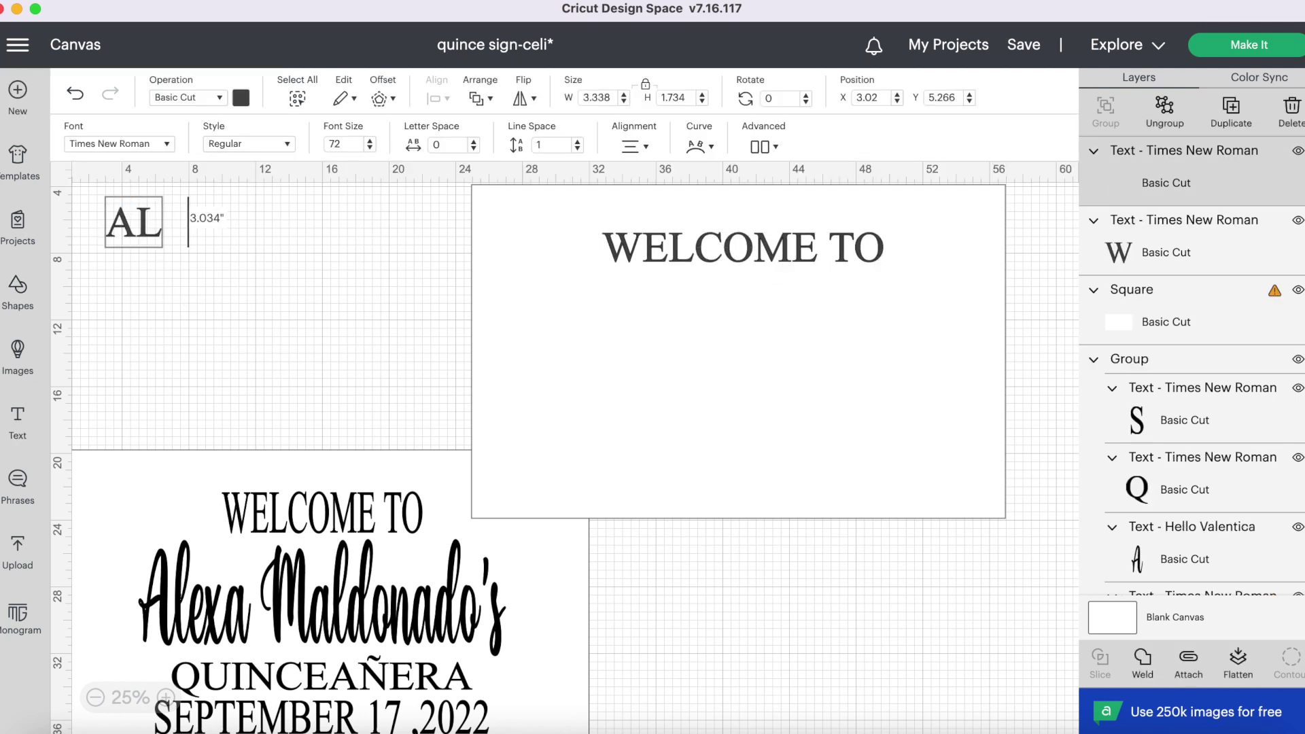
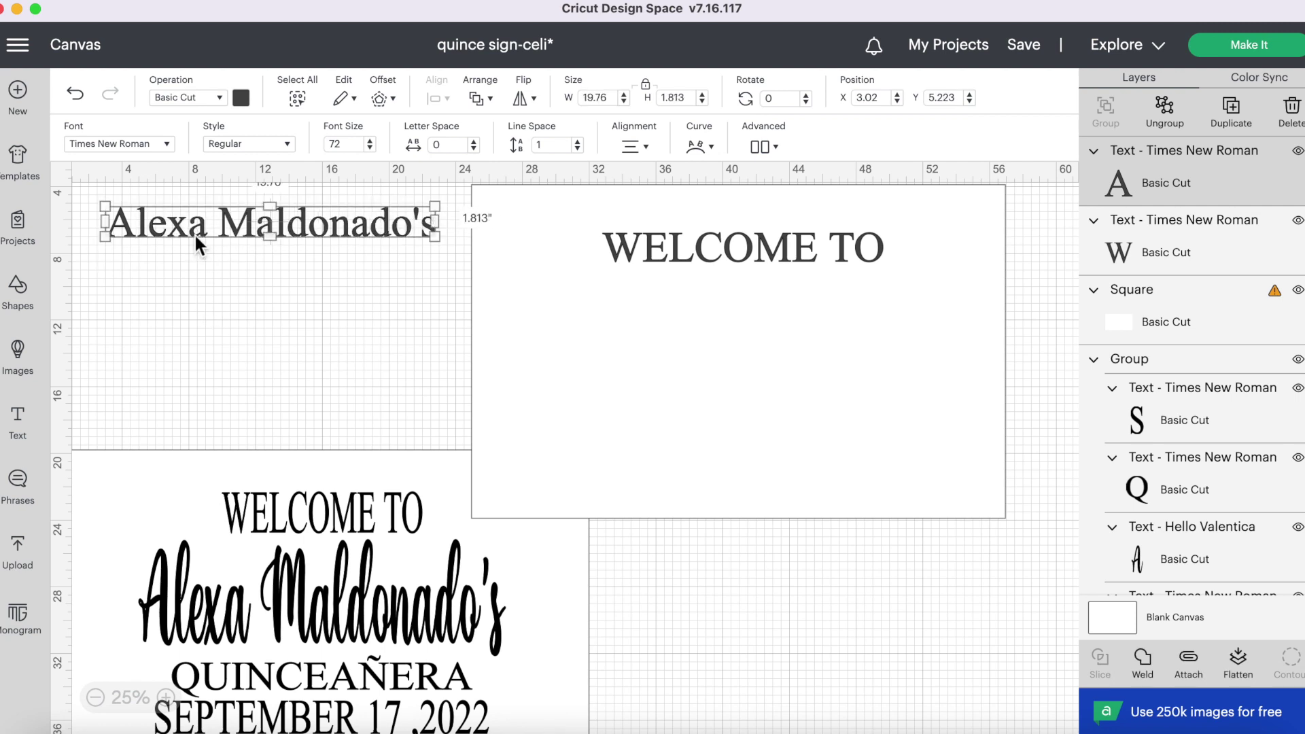
{"action": "left_click_drag", "start_coordinate": [194, 233], "coordinate": [667, 304]}
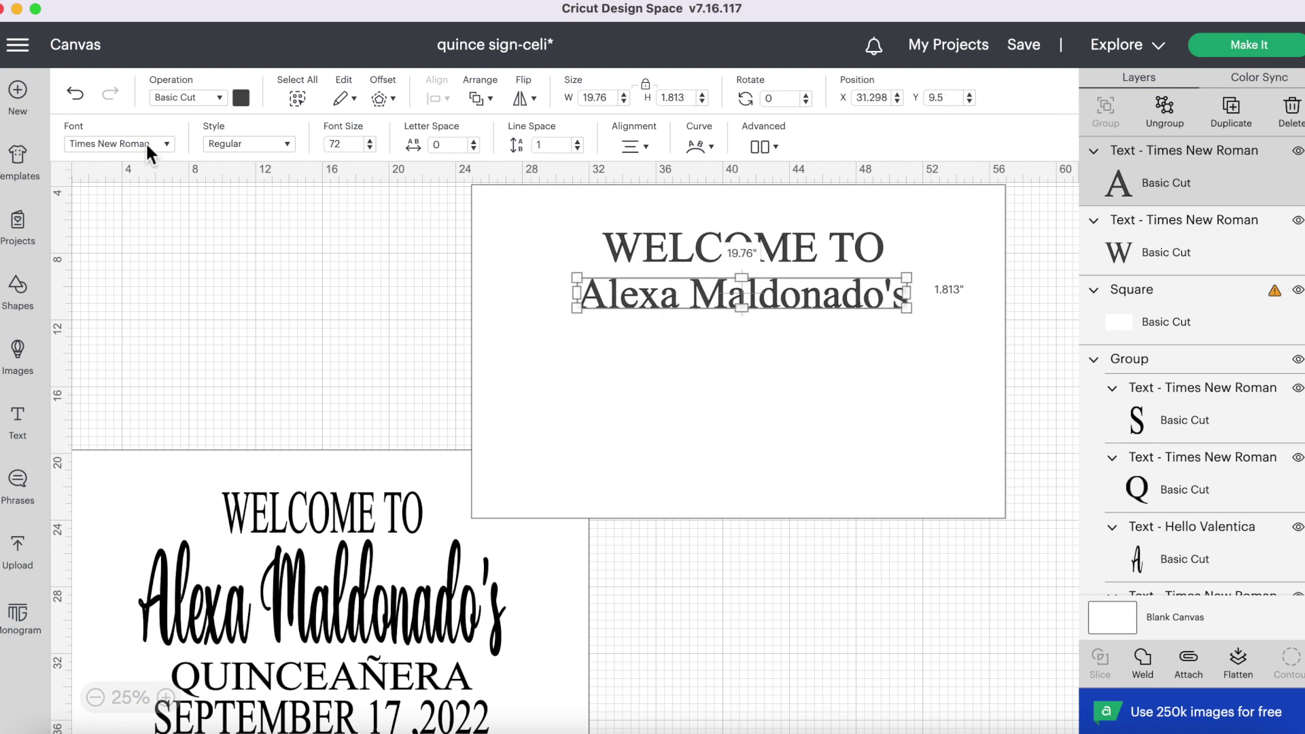
- Set the name line to the Hello Valentica system font and enlarge it across the sign
{"action": "left_click", "coordinate": [146, 141]}
{"action": "left_click", "coordinate": [571, 95]}
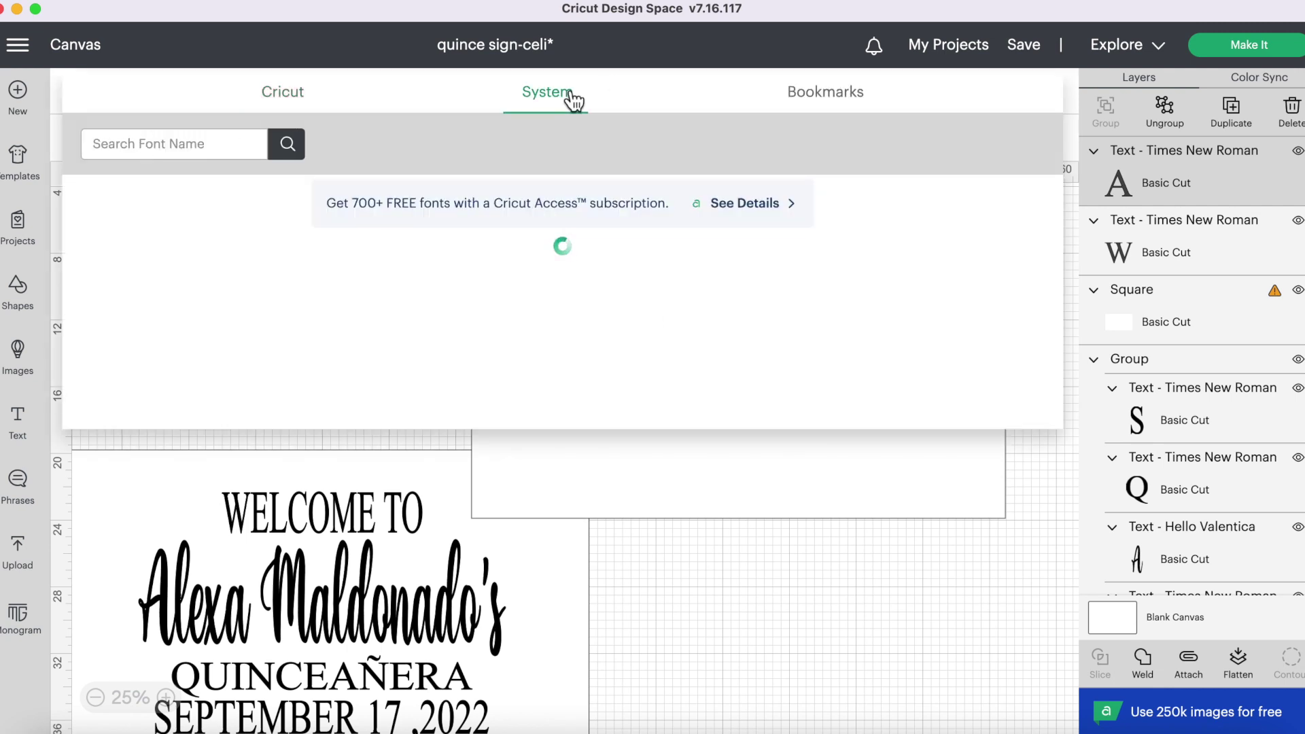
{"action": "left_click", "coordinate": [215, 153]}
{"action": "type", "text": "hello"}
{"action": "left_click", "coordinate": [291, 142]}
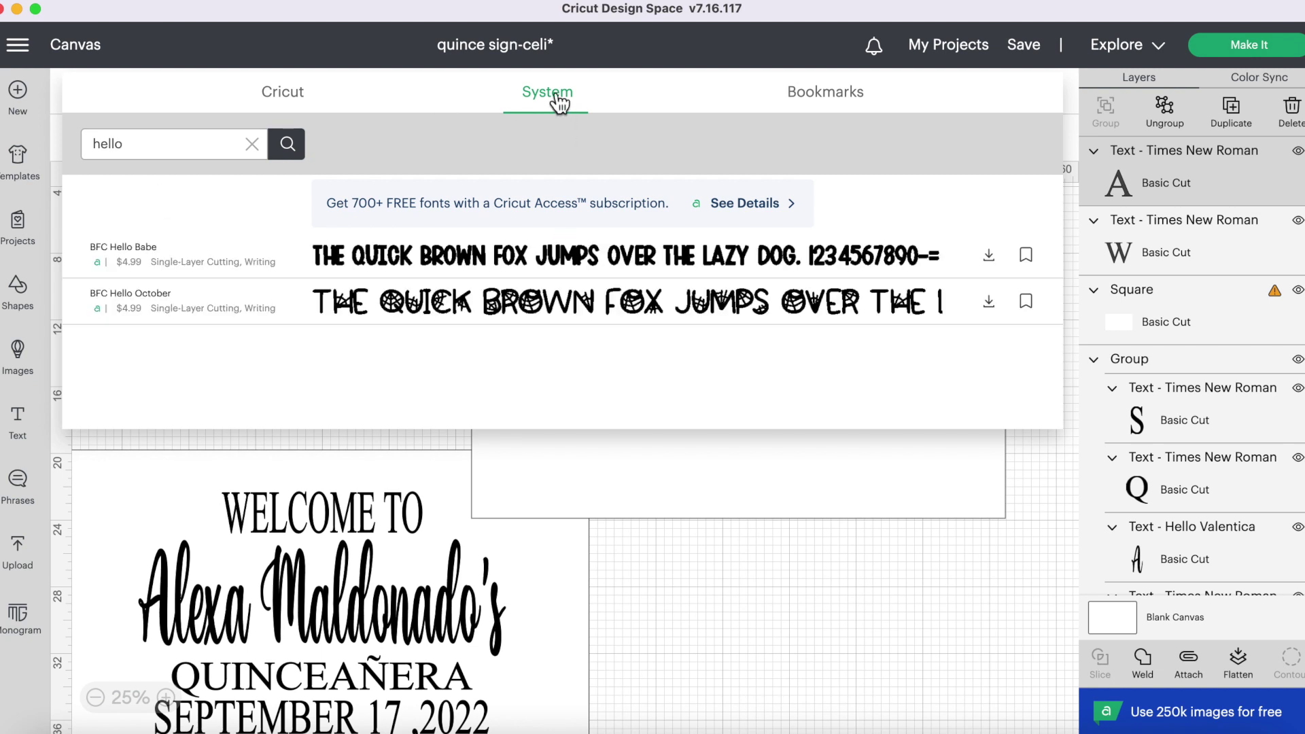
{"action": "left_click", "coordinate": [348, 257]}
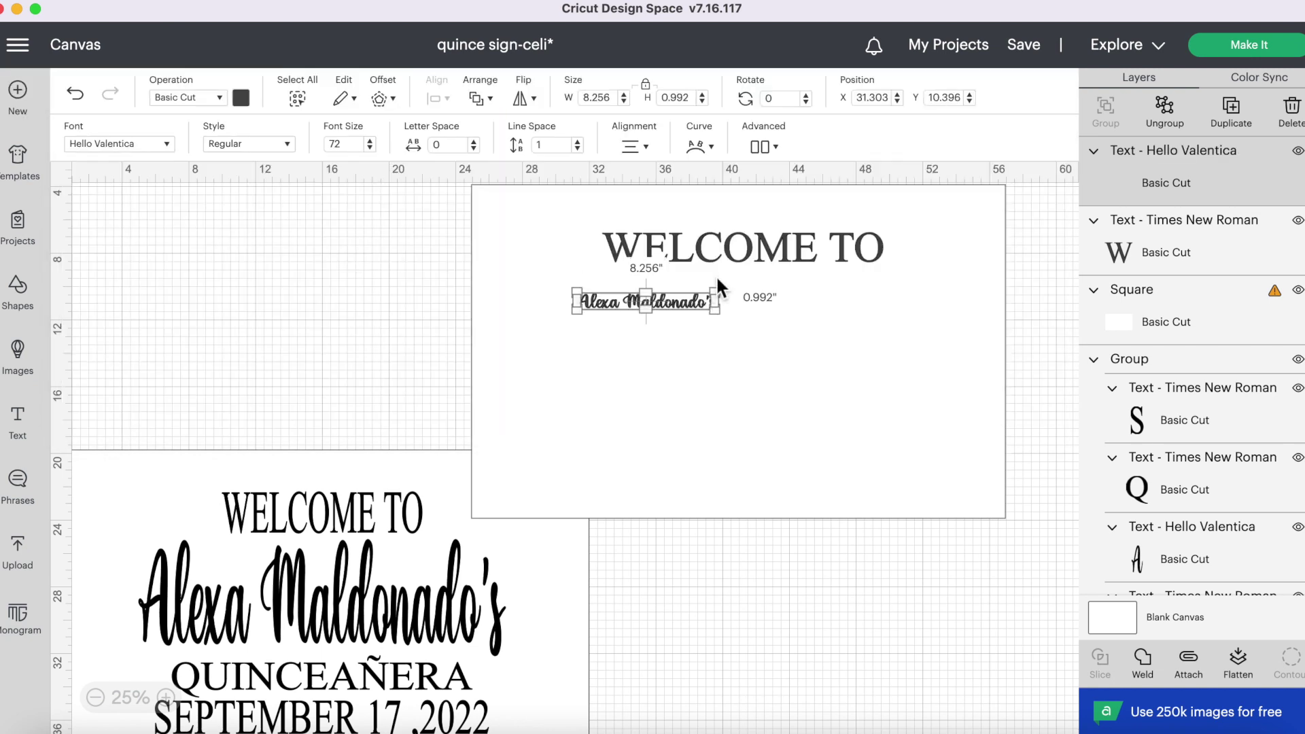
{"action": "left_click_drag", "start_coordinate": [719, 314], "coordinate": [749, 318]}
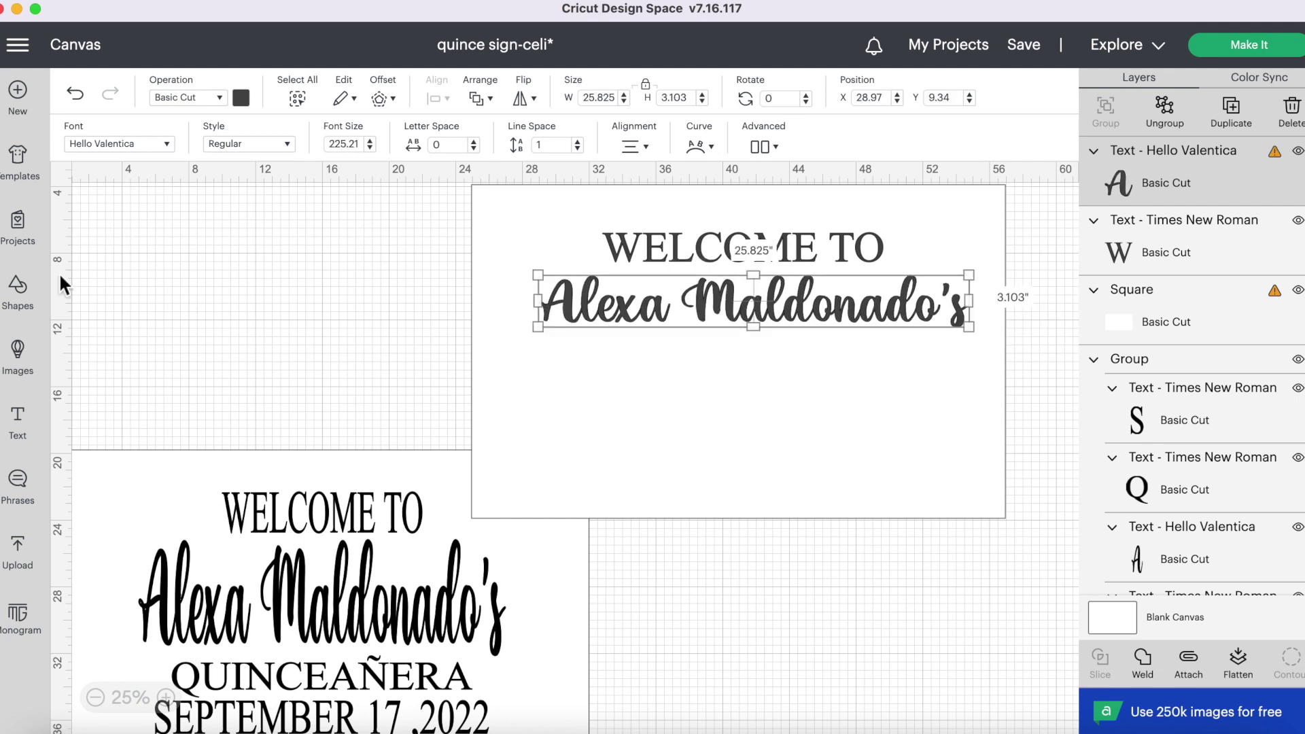
{"action": "left_click", "coordinate": [17, 418]}
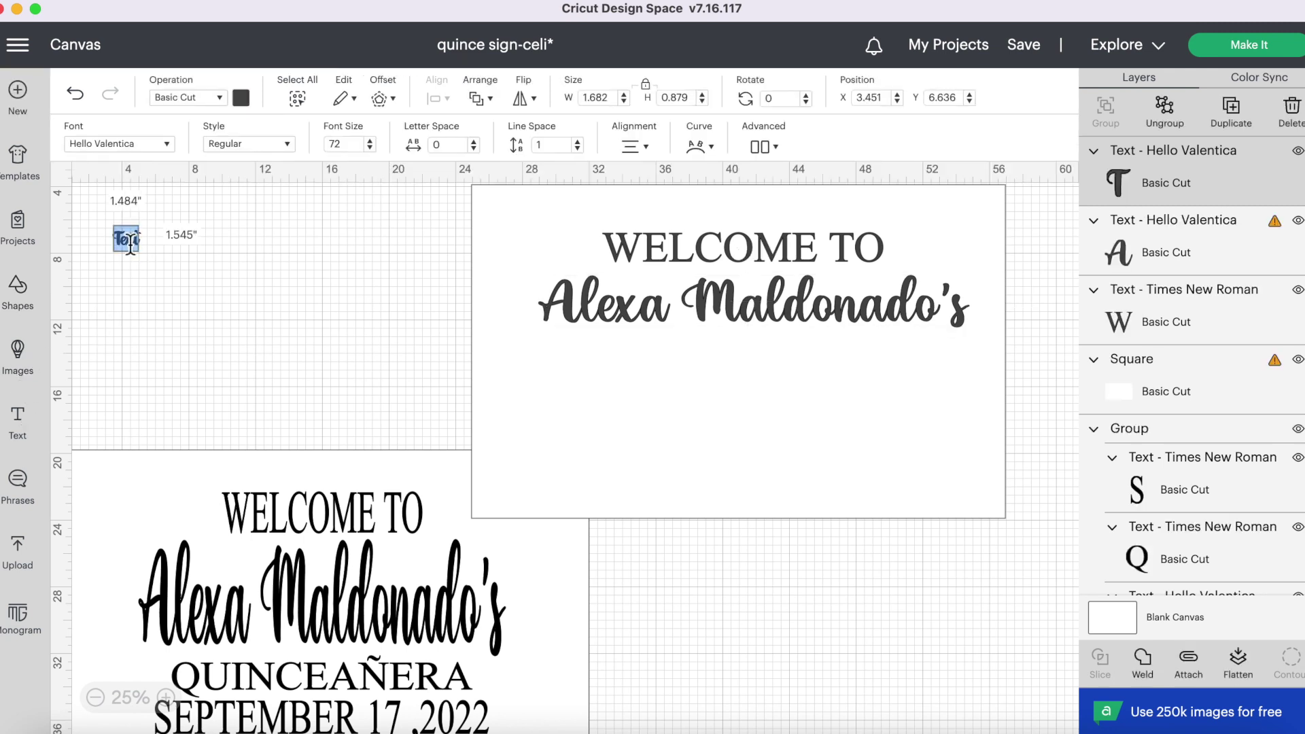
- Add a QUINCEANERA text line in the Times New Roman system font
{"action": "type", "text": "QUINCEAN"}
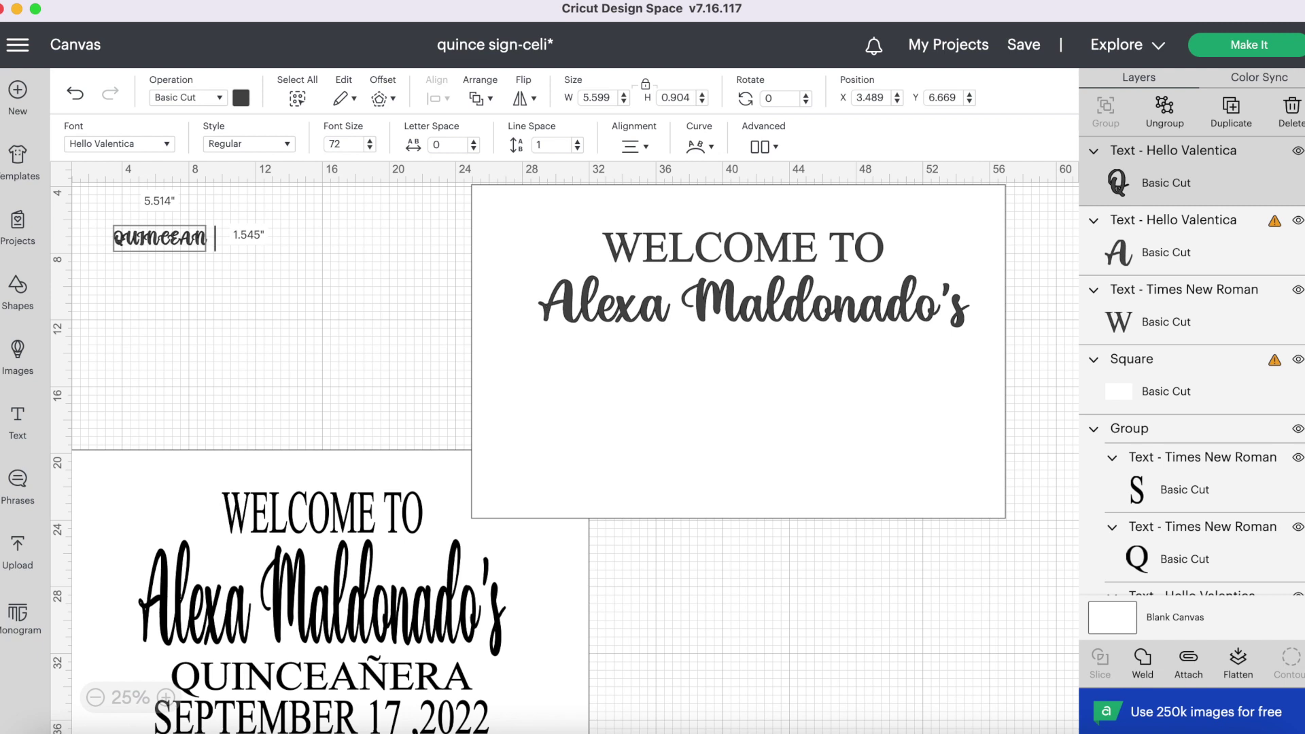
{"action": "type", "text": "ERA"}
{"action": "left_click", "coordinate": [152, 144]}
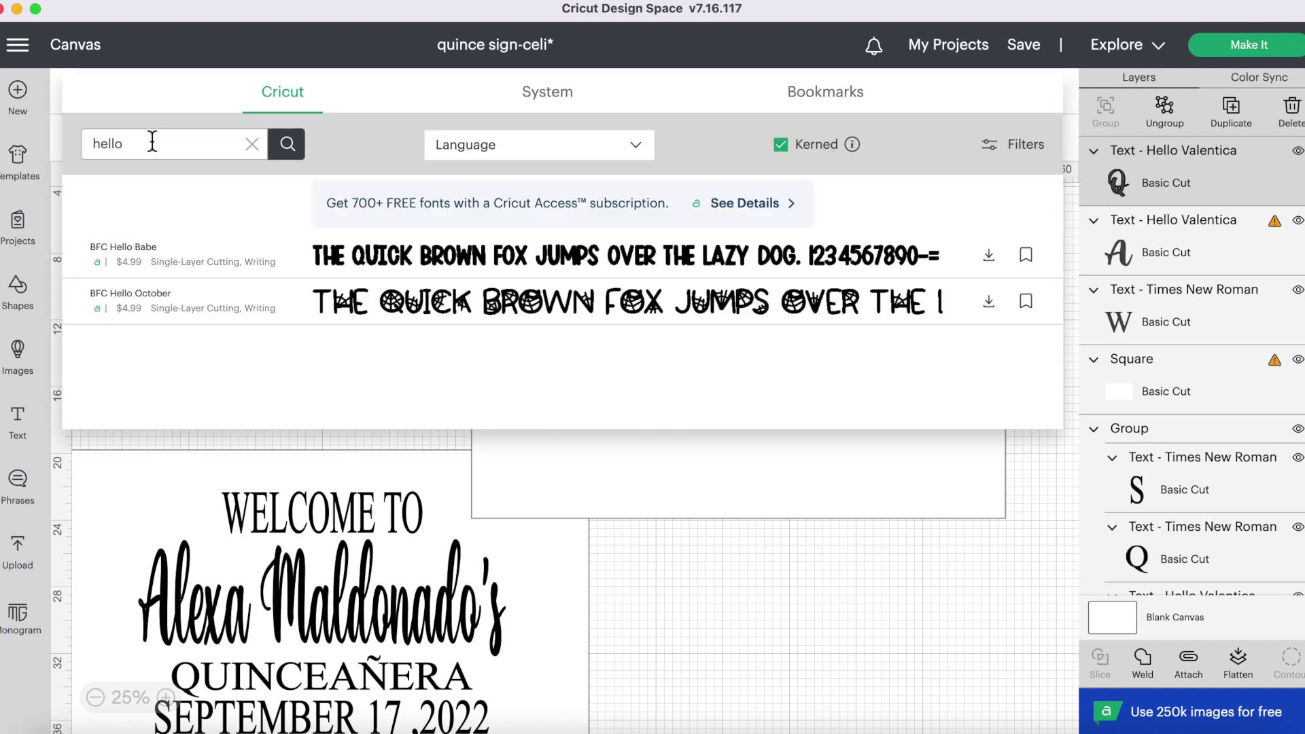
{"action": "left_click", "coordinate": [553, 88]}
{"action": "left_click", "coordinate": [252, 144]}
{"action": "type", "text": "T"}
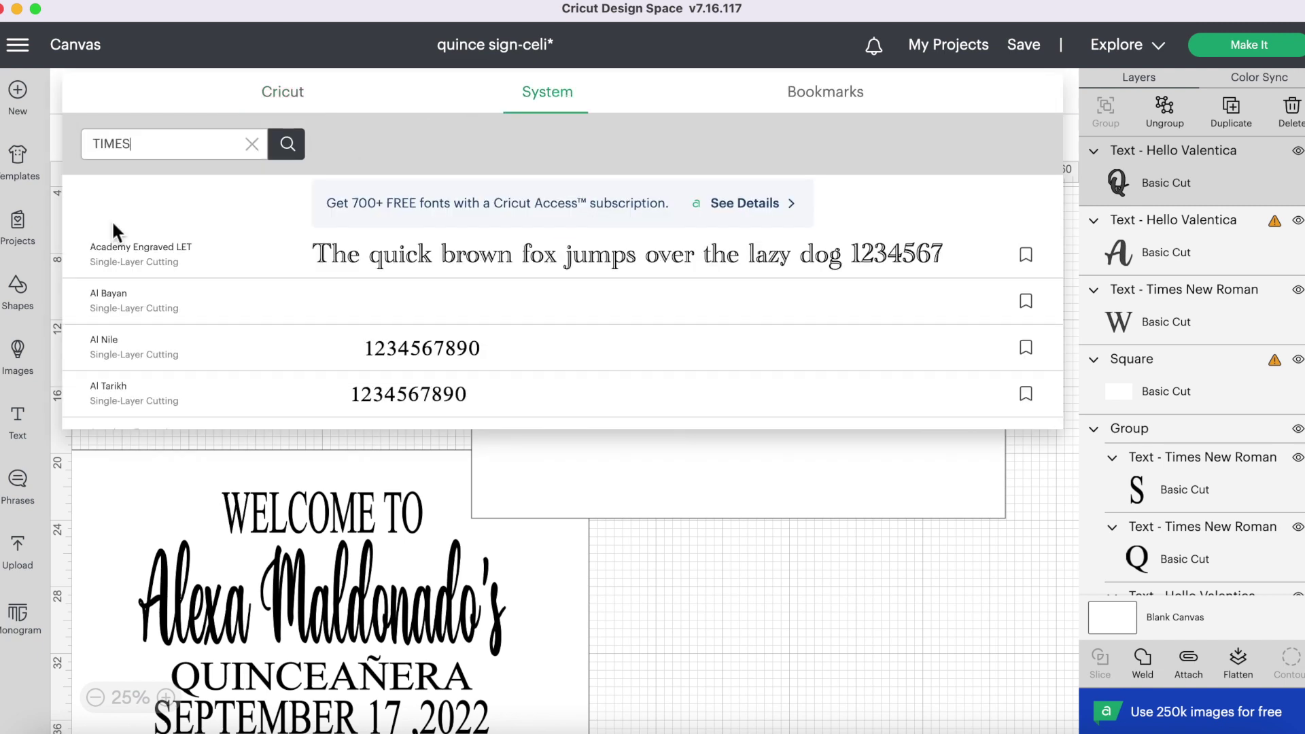
{"action": "type", "text": "IMES"}
{"action": "key", "text": "Return"}
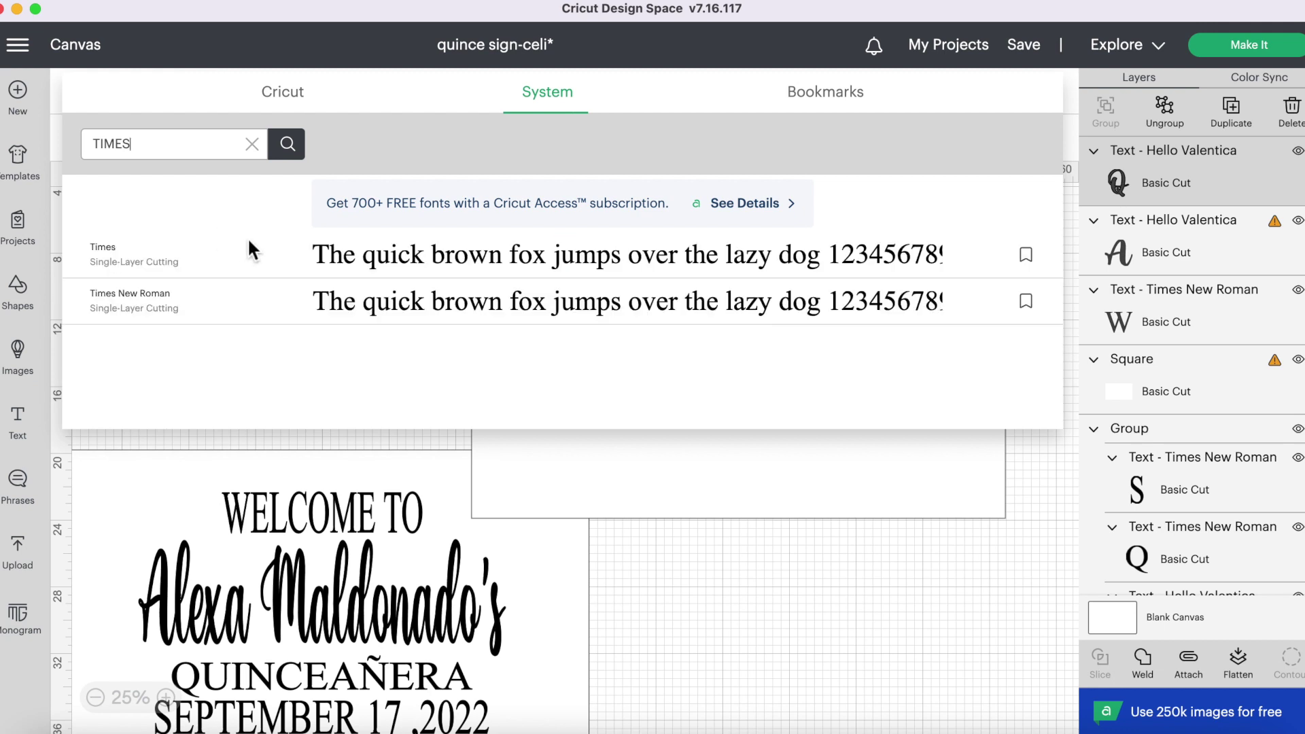
{"action": "left_click", "coordinate": [235, 298]}
- Place and enlarge QUINCEANERA under the name, then delete its N letter
{"action": "left_click_drag", "start_coordinate": [339, 238], "coordinate": [791, 365]}
{"action": "left_click_drag", "start_coordinate": [892, 380], "coordinate": [831, 369]}
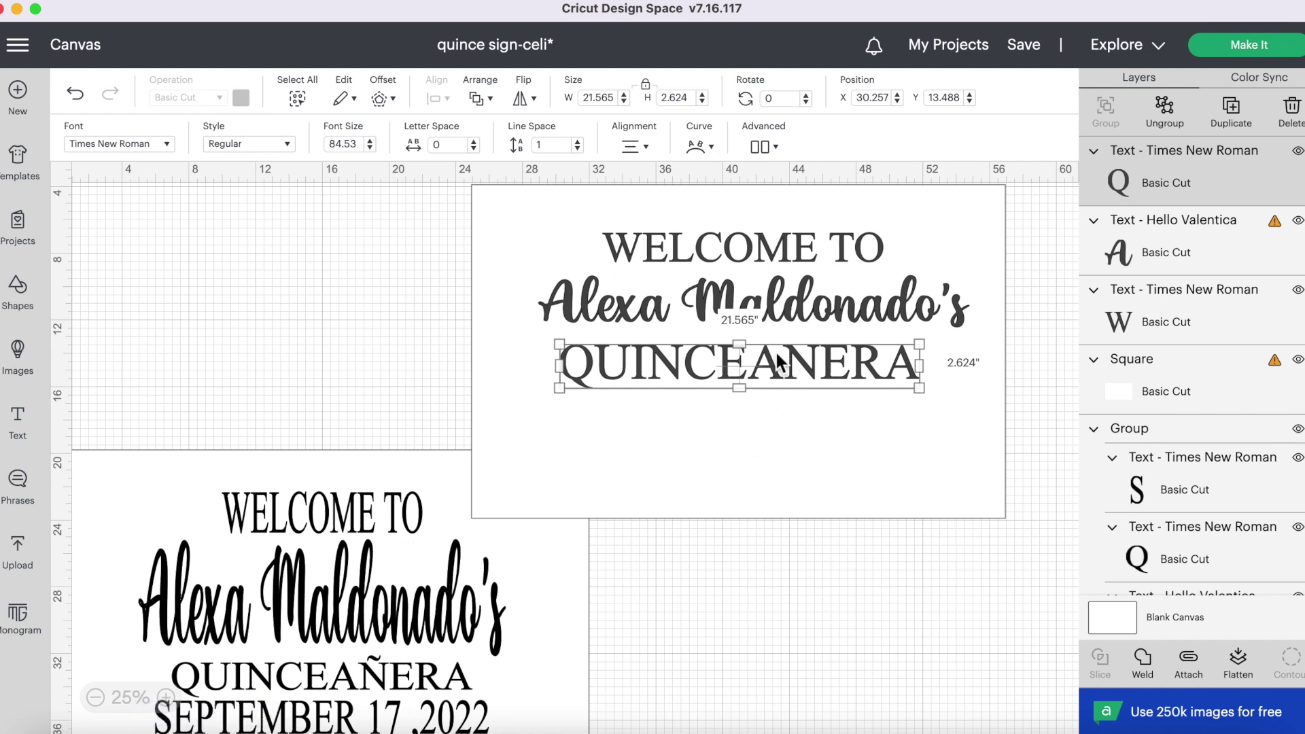
{"action": "left_click", "coordinate": [950, 190]}
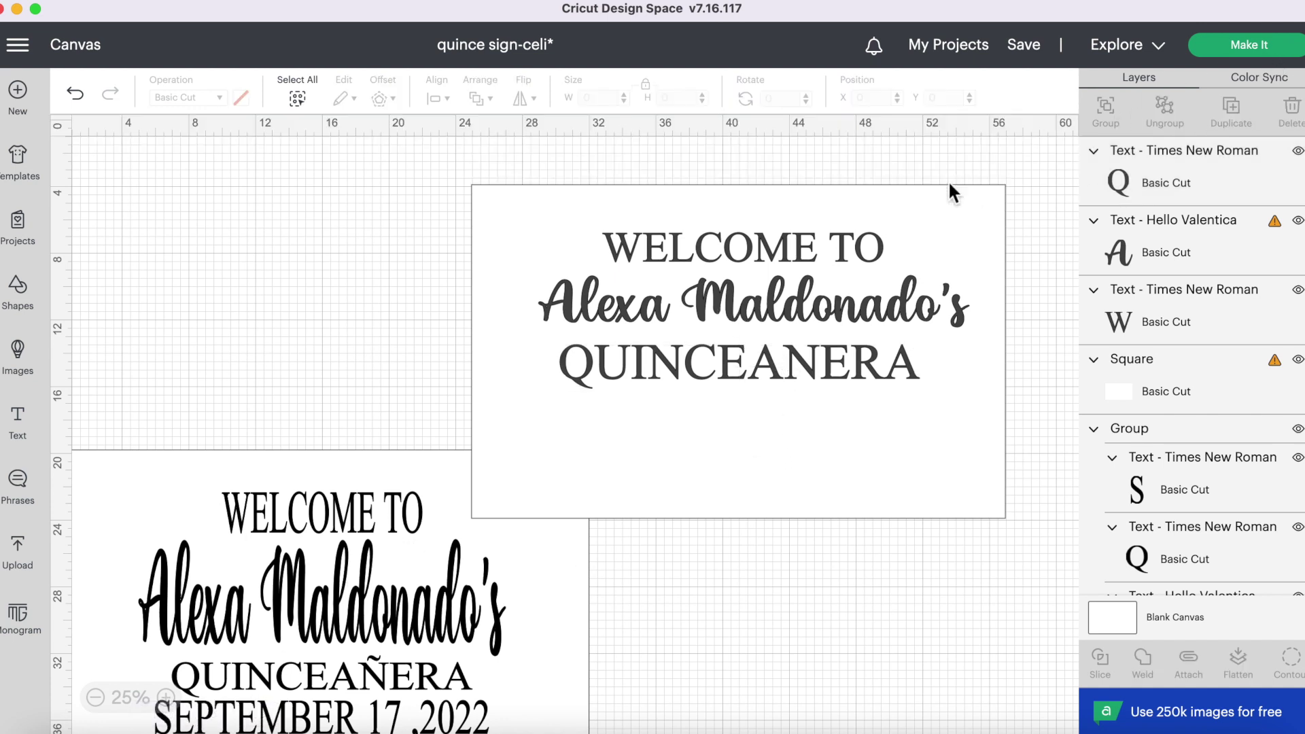
{"action": "double_click", "coordinate": [793, 359]}
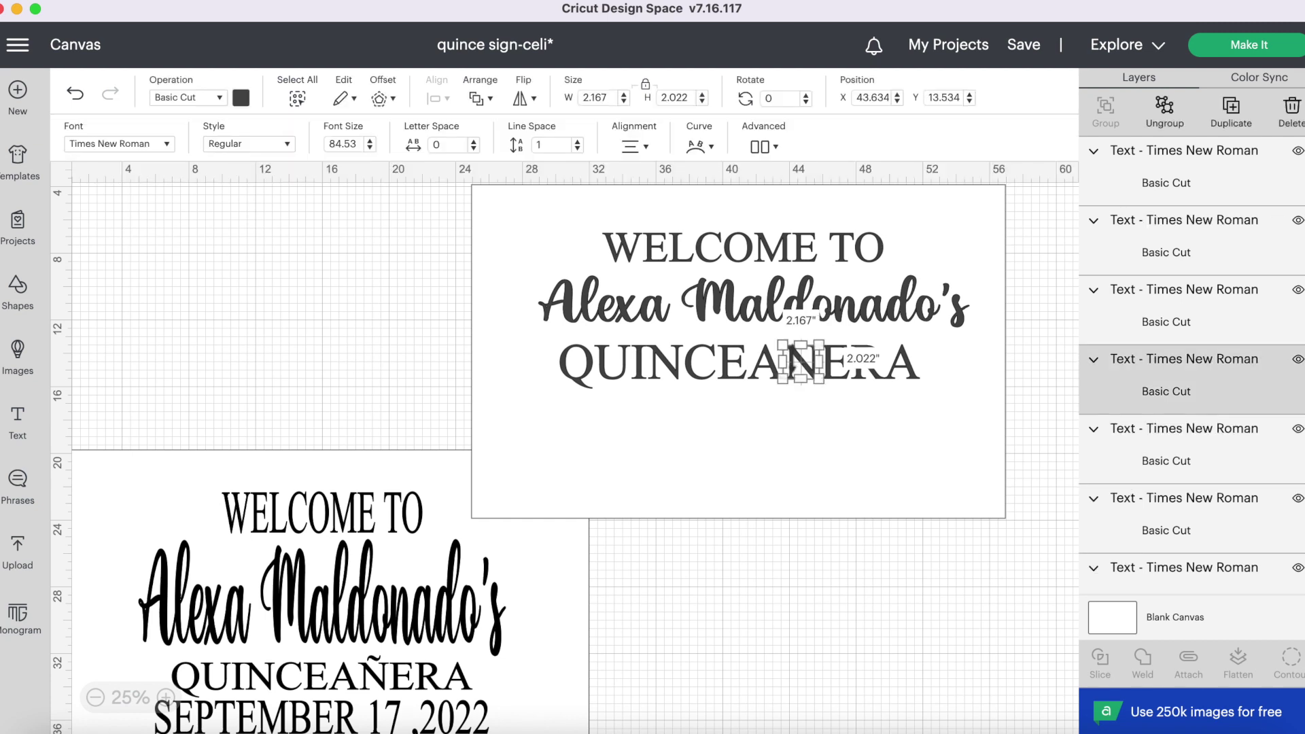
{"action": "key", "text": "BackSpace"}
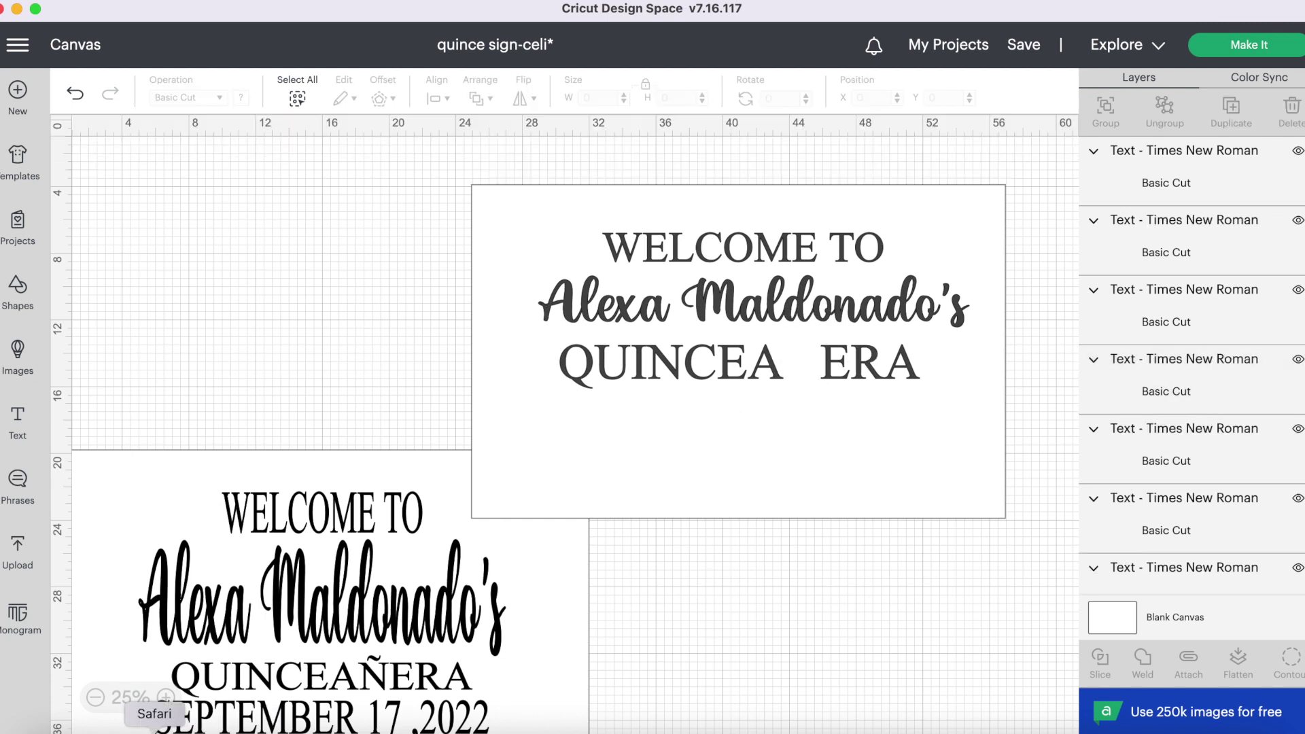
- Launch Font Book and scroll the font list to Times New Roman
{"action": "left_click", "coordinate": [104, 731]}
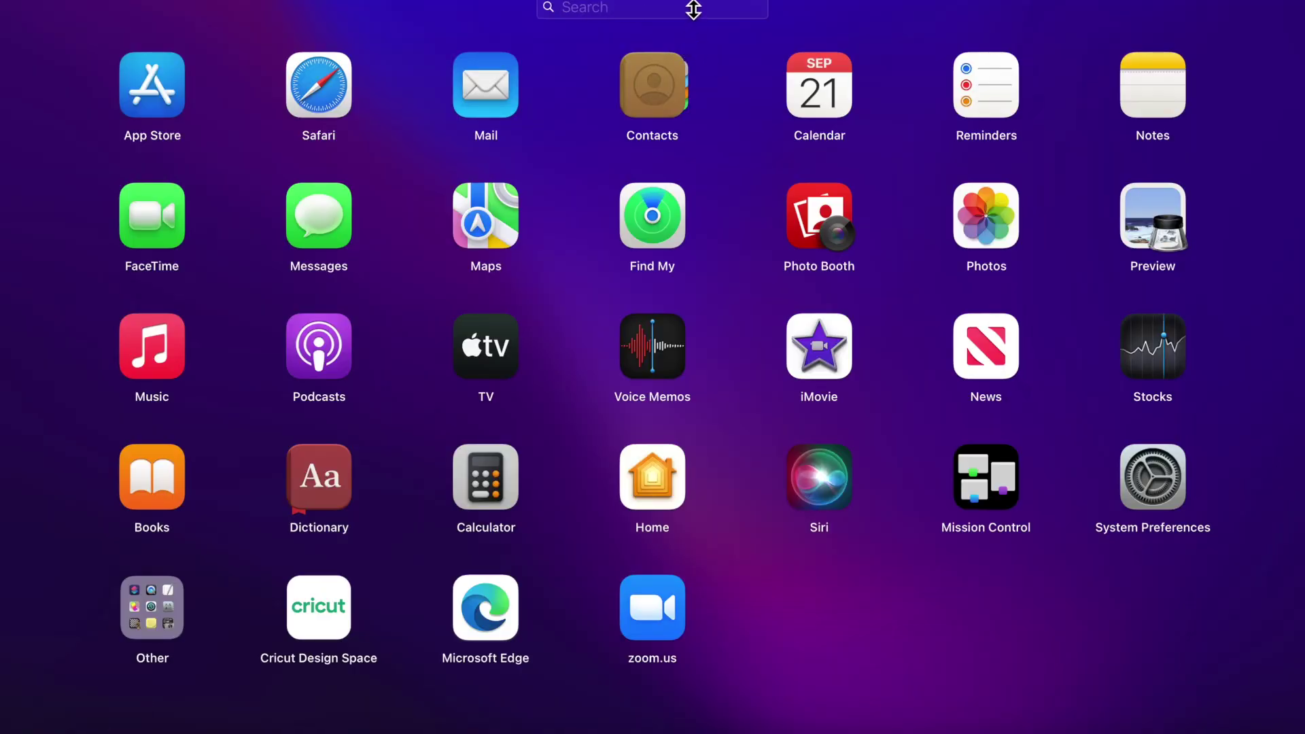
{"action": "type", "text": "FON"}
{"action": "left_click", "coordinate": [664, 80]}
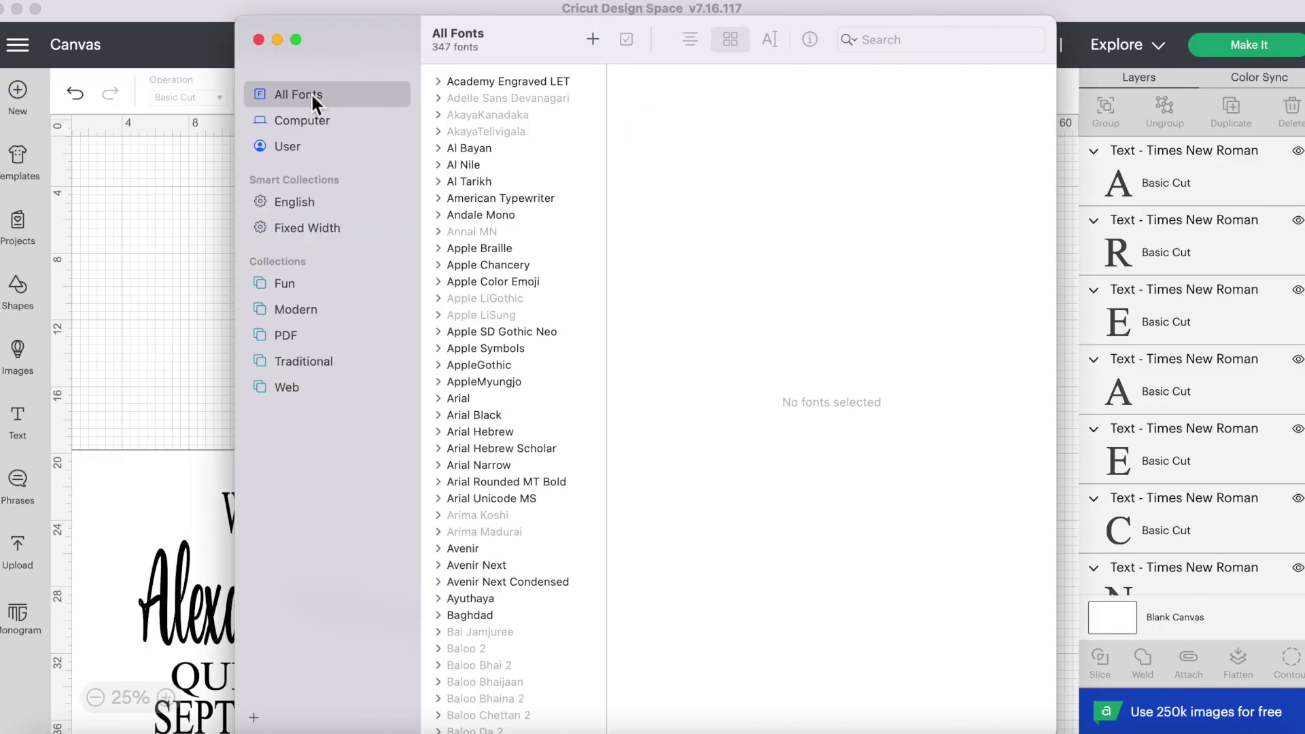
{"action": "key", "text": "Down"}
{"action": "key", "text": "Down"}
{"action": "key", "text": "Down"}
{"action": "key", "text": "Down"}
{"action": "key", "text": "Down"}
{"action": "key", "text": "Down"}
{"action": "key", "text": "Down"}
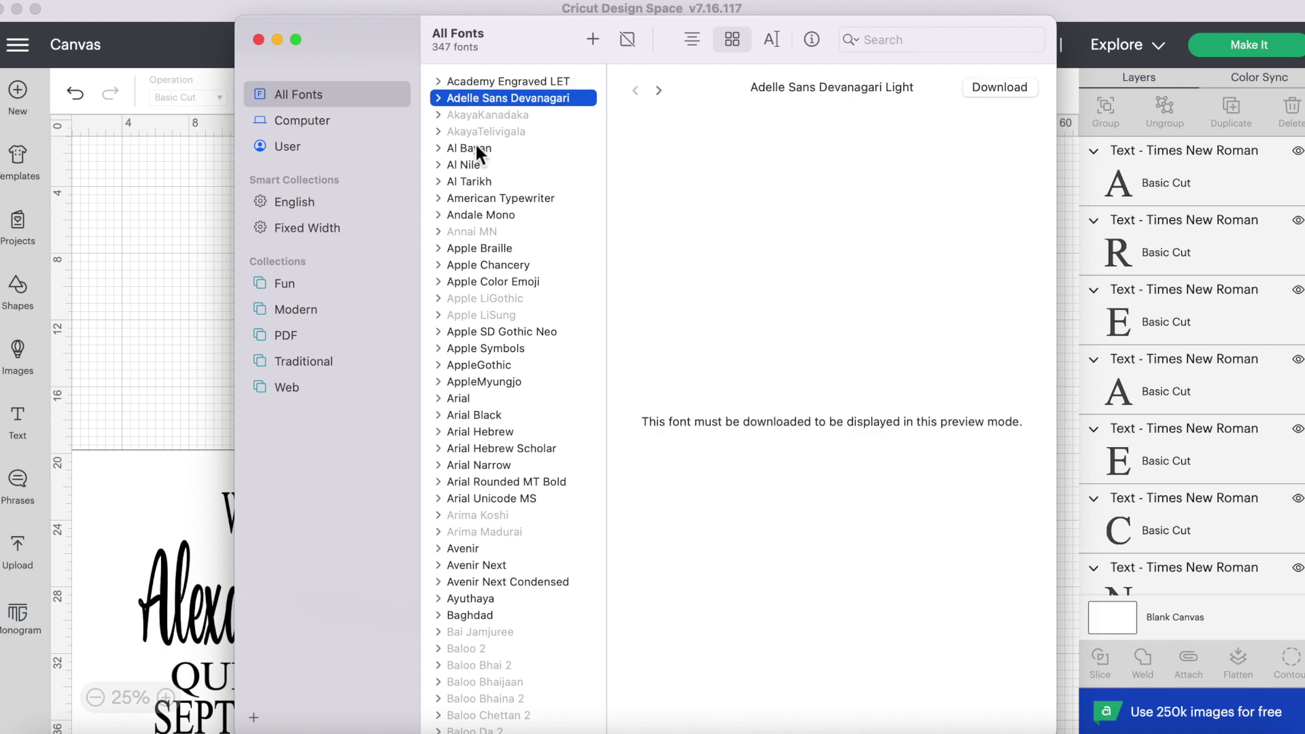
{"action": "key", "text": "Down"}
{"action": "key", "text": "Down"}
{"action": "key", "text": "Down"}
{"action": "key", "text": "Down"}
{"action": "key", "text": "Down"}
{"action": "key", "text": "Down"}
{"action": "key", "text": "Down"}
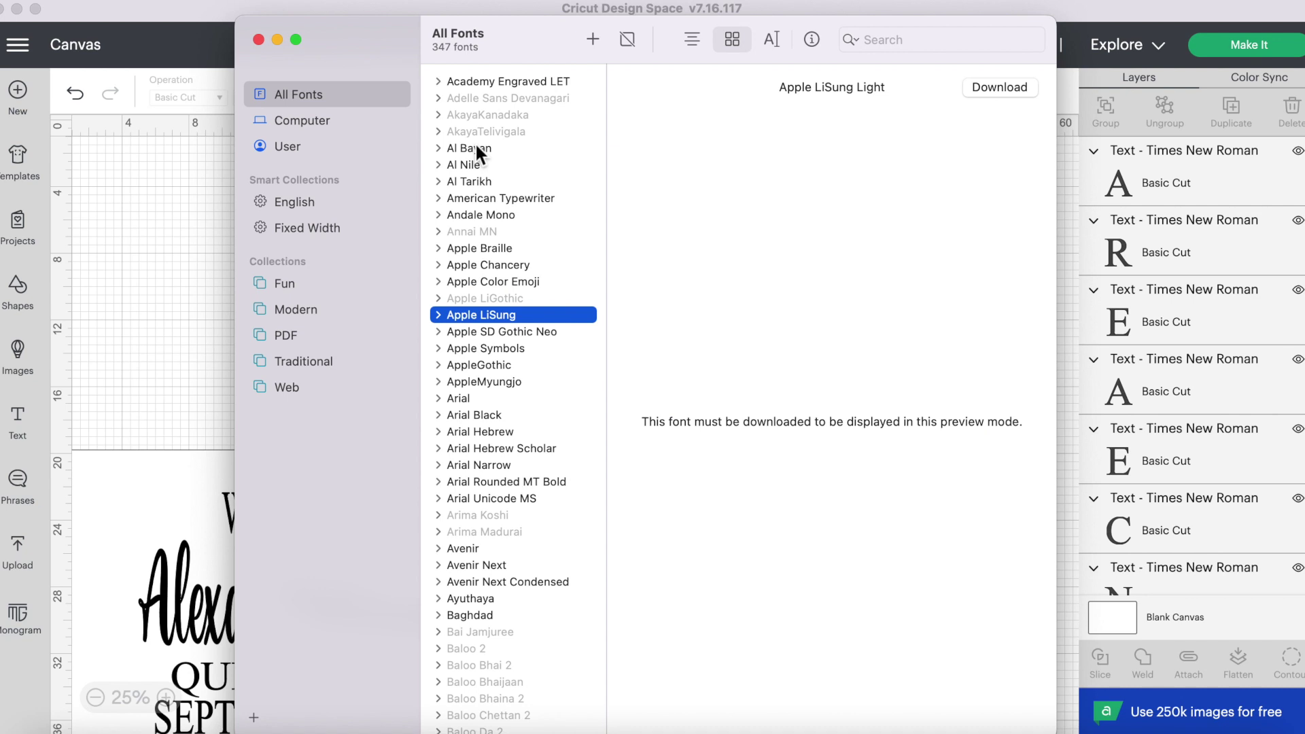
{"action": "key", "text": "Down"}
{"action": "key", "text": "Down"}
{"action": "key", "text": "Down"}
{"action": "key", "text": "Down"}
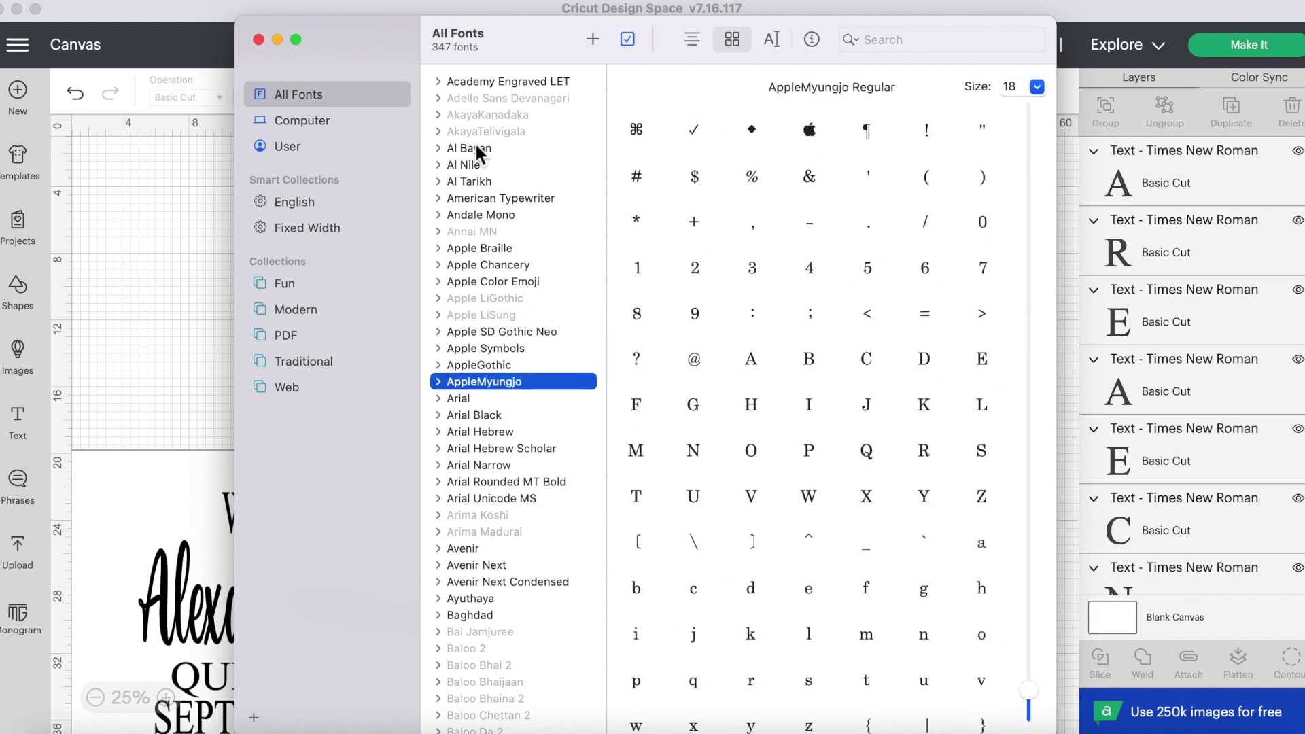
{"action": "key", "text": "k"}
{"action": "key", "text": "r"}
{"action": "left_click_drag", "start_coordinate": [605, 496], "coordinate": [592, 647]}
- Copy the Ñ glyph from Times New Roman's glyph preview and close Font Book
{"action": "left_click", "coordinate": [536, 582]}
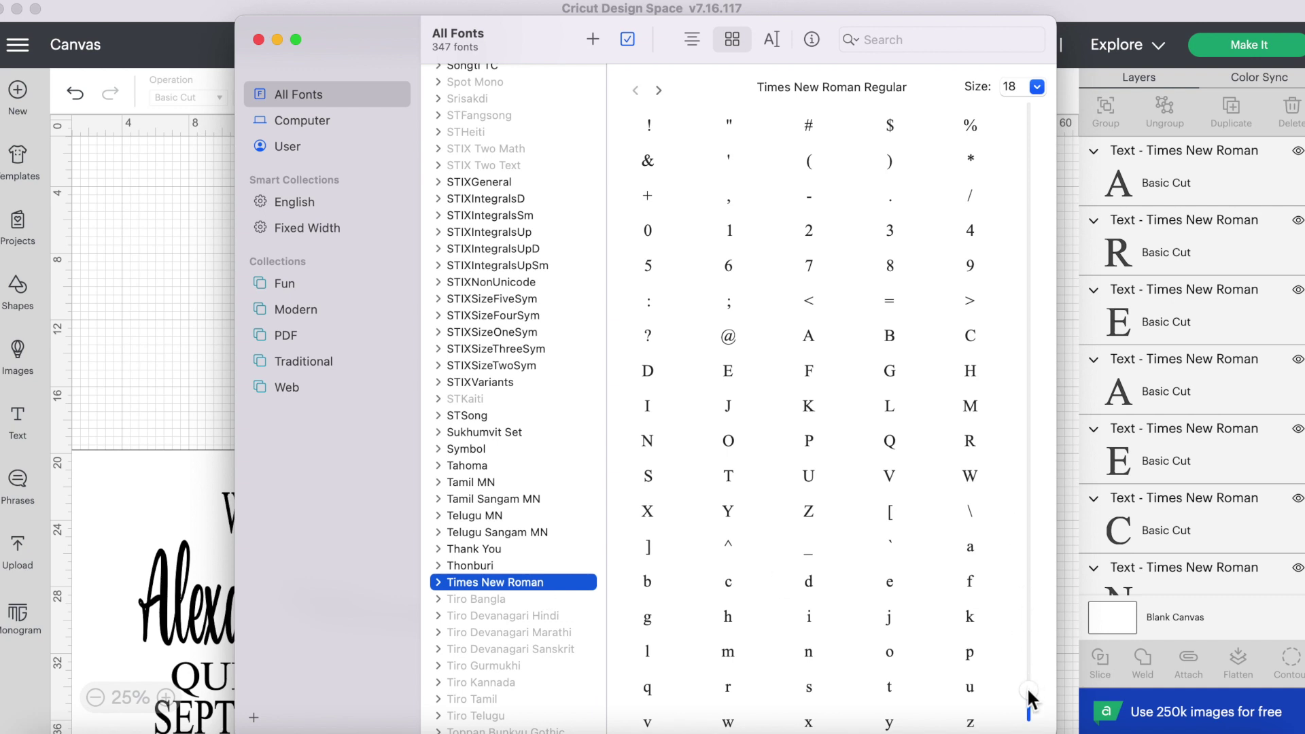
{"action": "left_click_drag", "start_coordinate": [1028, 690], "coordinate": [1028, 697]}
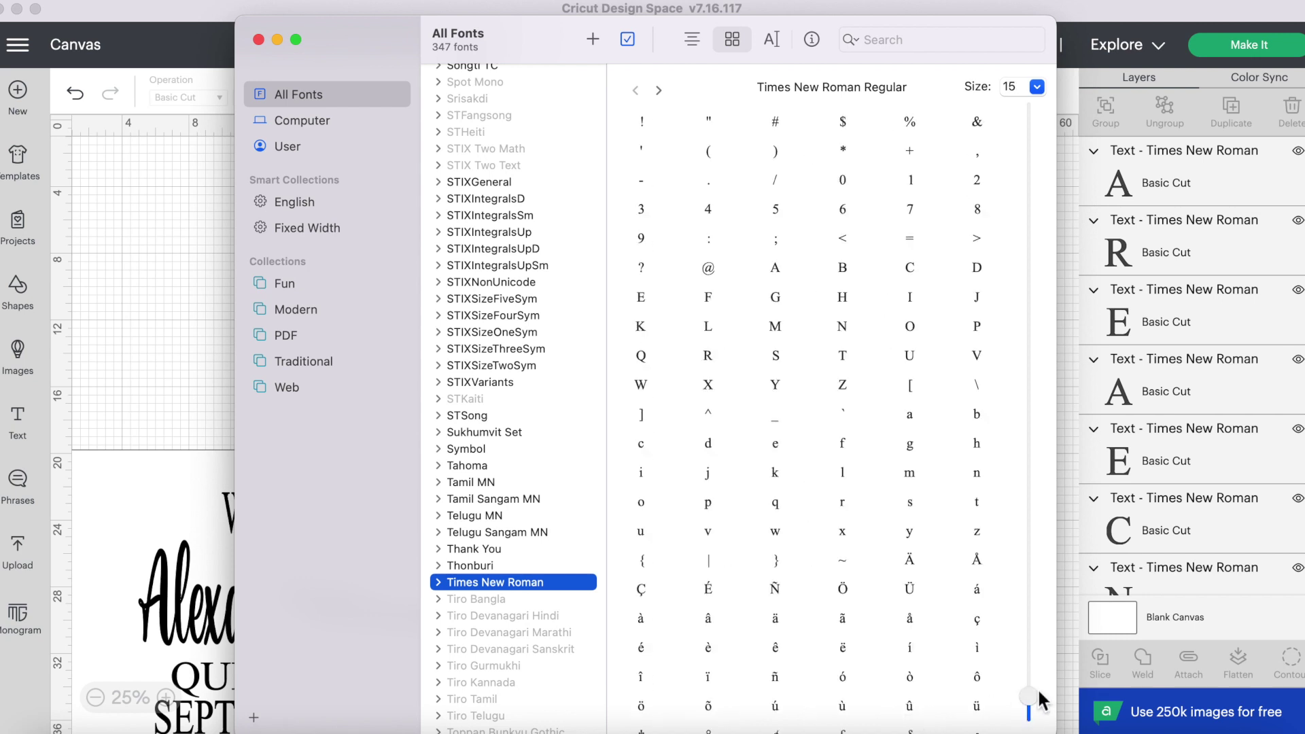
{"action": "left_click", "coordinate": [790, 592]}
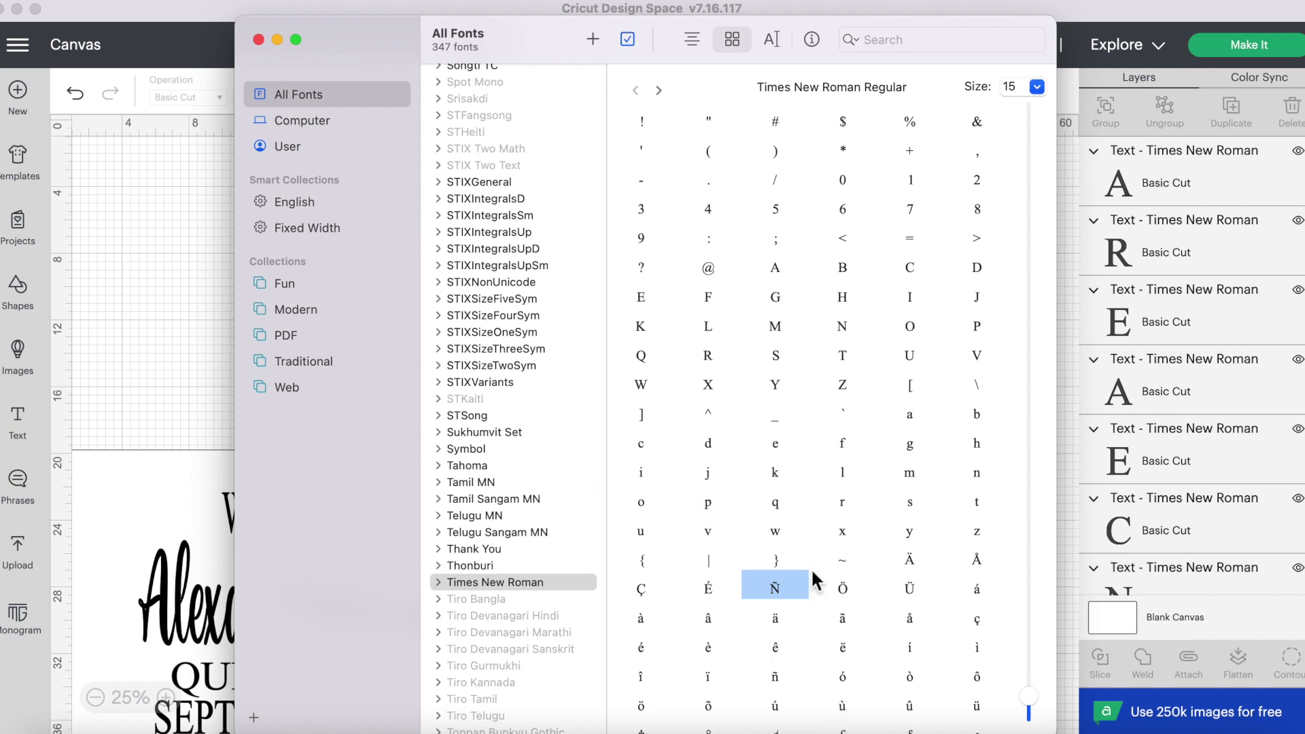
{"action": "left_click", "coordinate": [258, 39]}
- Paste the Ñ after QUINCEA and group all the QUINCEAÑERA letters
{"action": "left_click", "coordinate": [763, 362]}
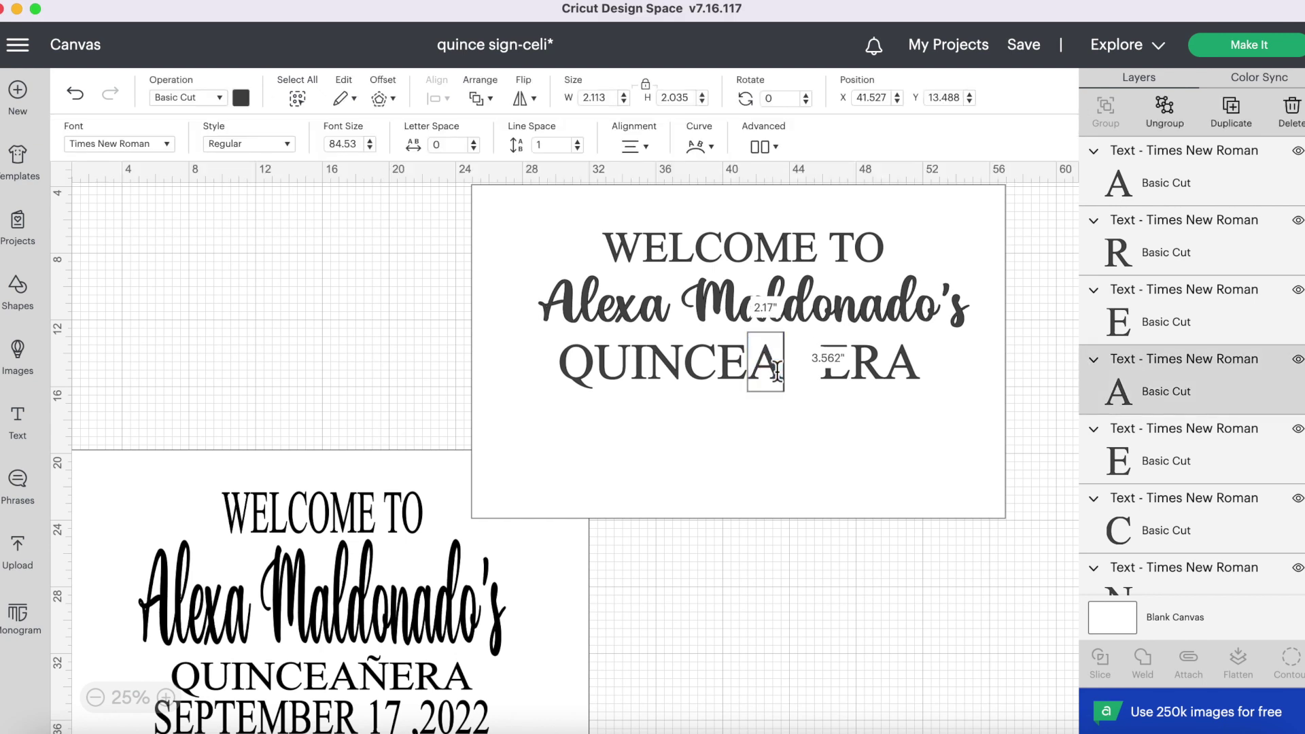
{"action": "type", "text": "Ñ"}
{"action": "left_click", "coordinate": [806, 554]}
{"action": "left_click_drag", "start_coordinate": [721, 479], "coordinate": [737, 733]}
{"action": "left_click_drag", "start_coordinate": [929, 341], "coordinate": [568, 398]}
{"action": "left_click", "coordinate": [1106, 126]}
- Return the white panel behind the text and add 'SEPTEMBER 17,2022' beneath QUINCEAÑERA
{"action": "left_click_drag", "start_coordinate": [850, 554], "coordinate": [835, 242]}
{"action": "left_click", "coordinate": [718, 549]}
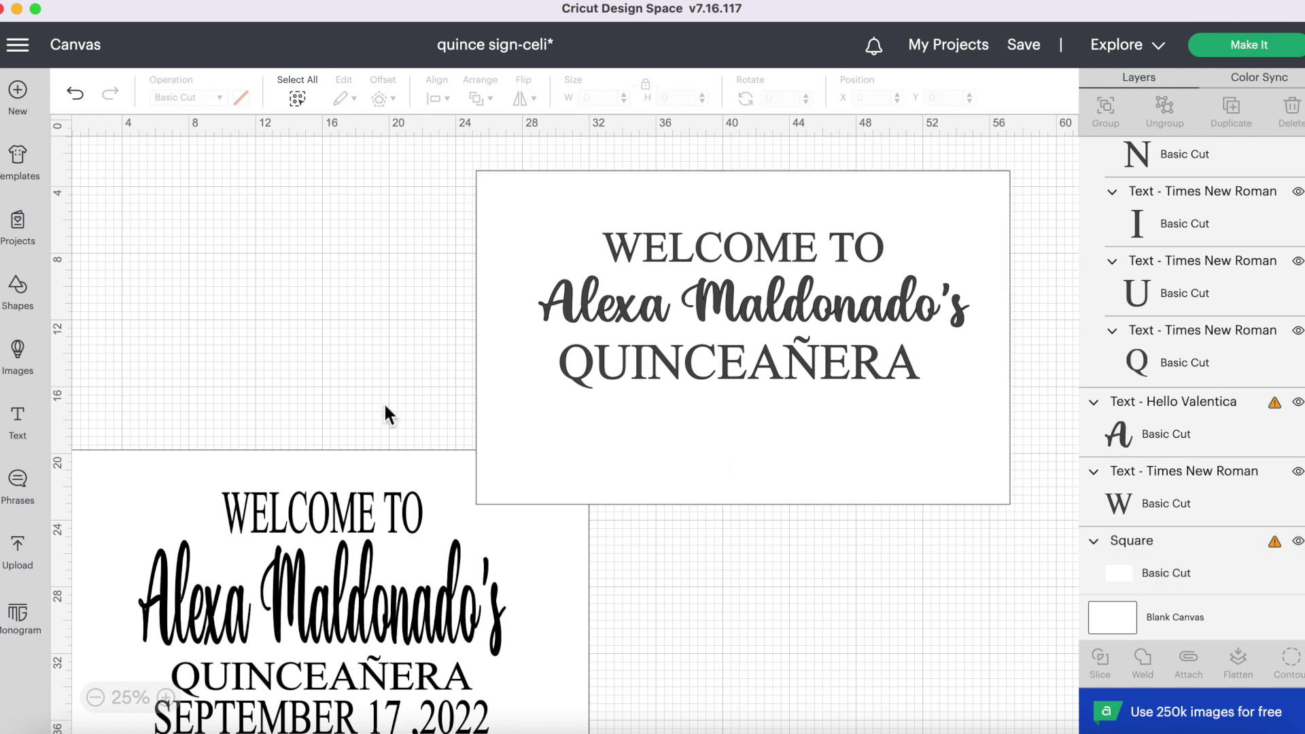
{"action": "left_click", "coordinate": [18, 420]}
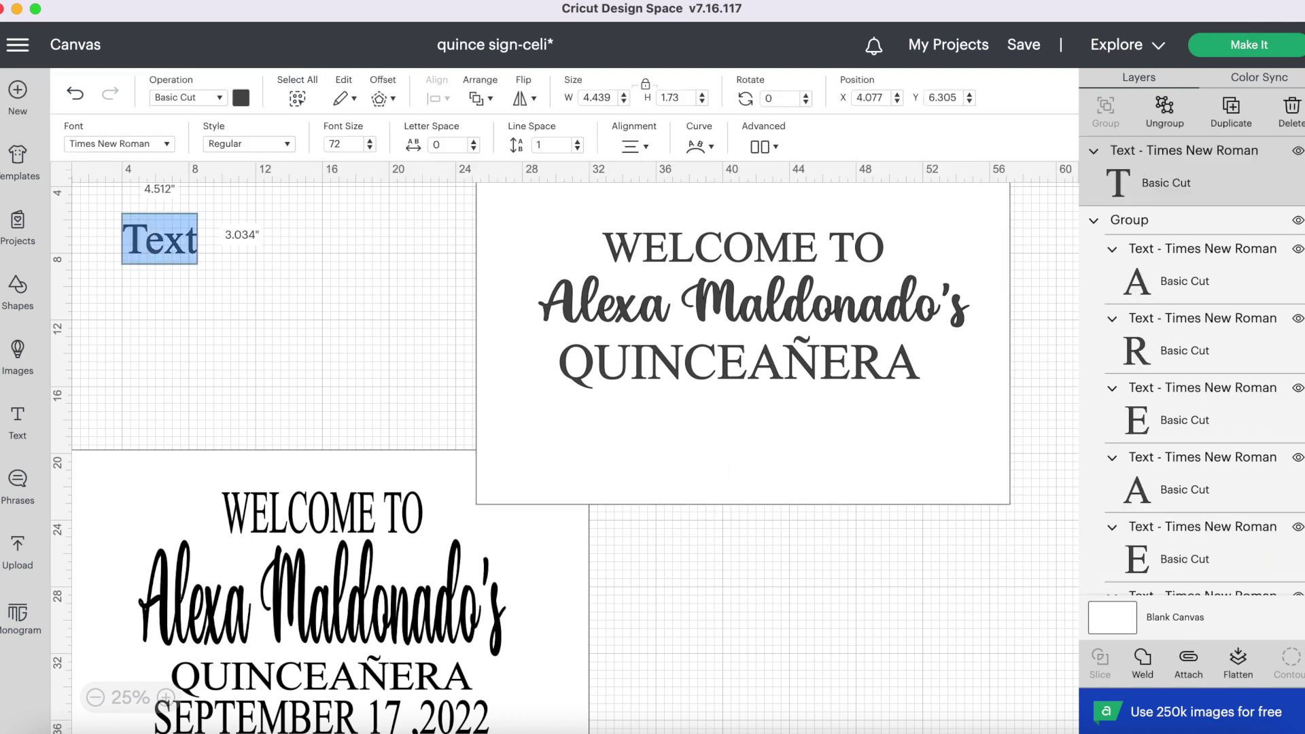
{"action": "type", "text": "SEPTEMBER 17,20"}
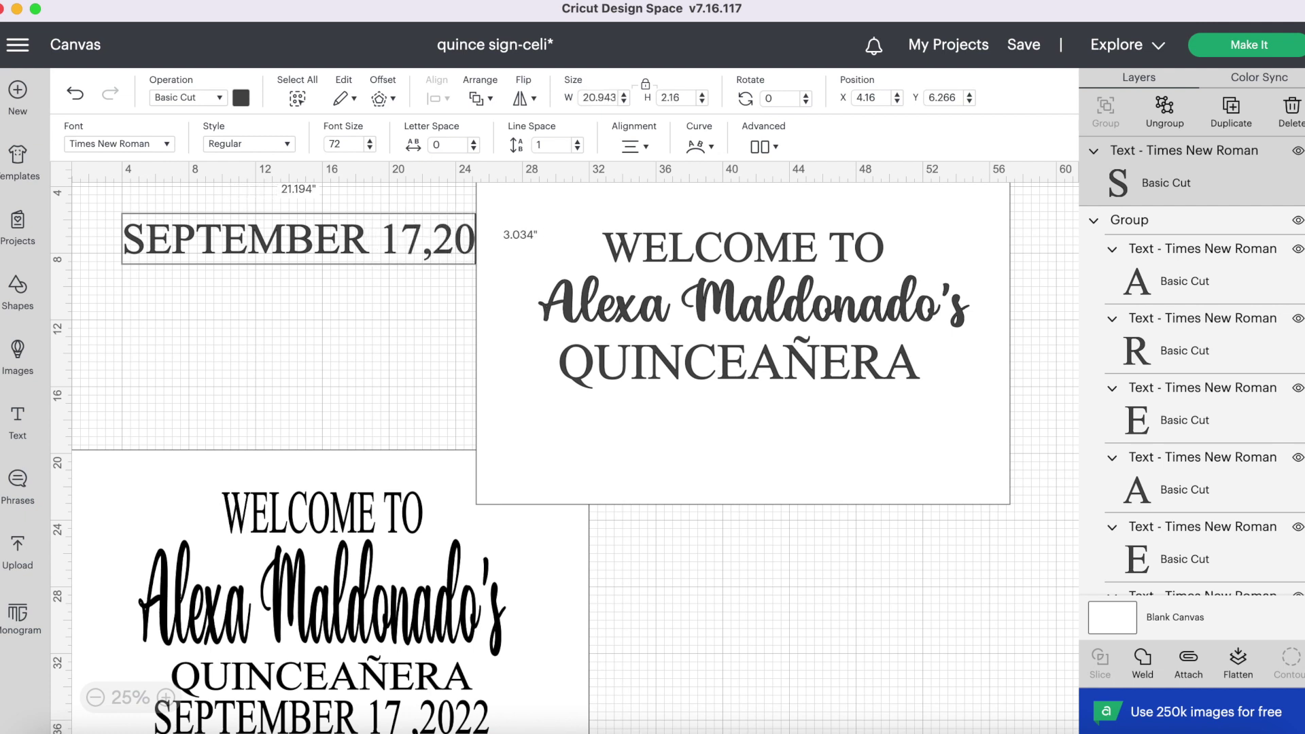
{"action": "type", "text": "22"}
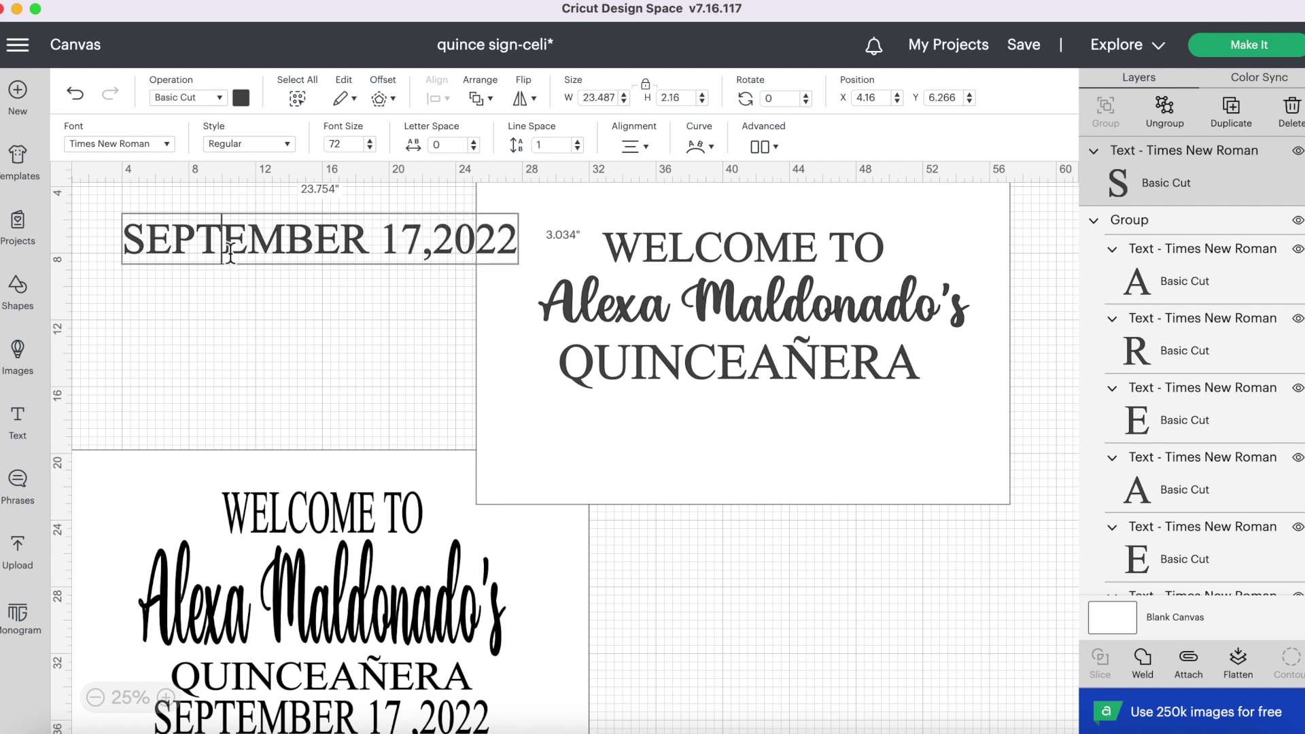
{"action": "left_click_drag", "start_coordinate": [334, 238], "coordinate": [757, 406]}
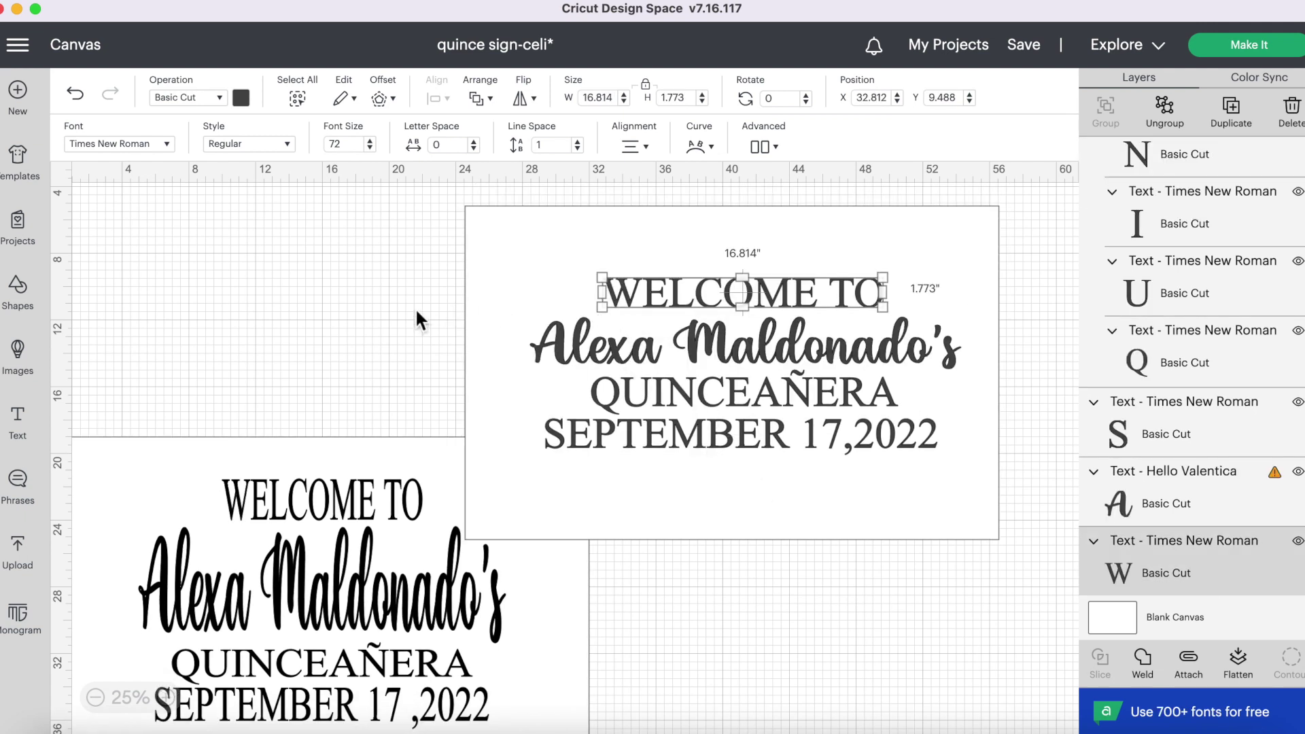
{"action": "left_click", "coordinate": [416, 312]}
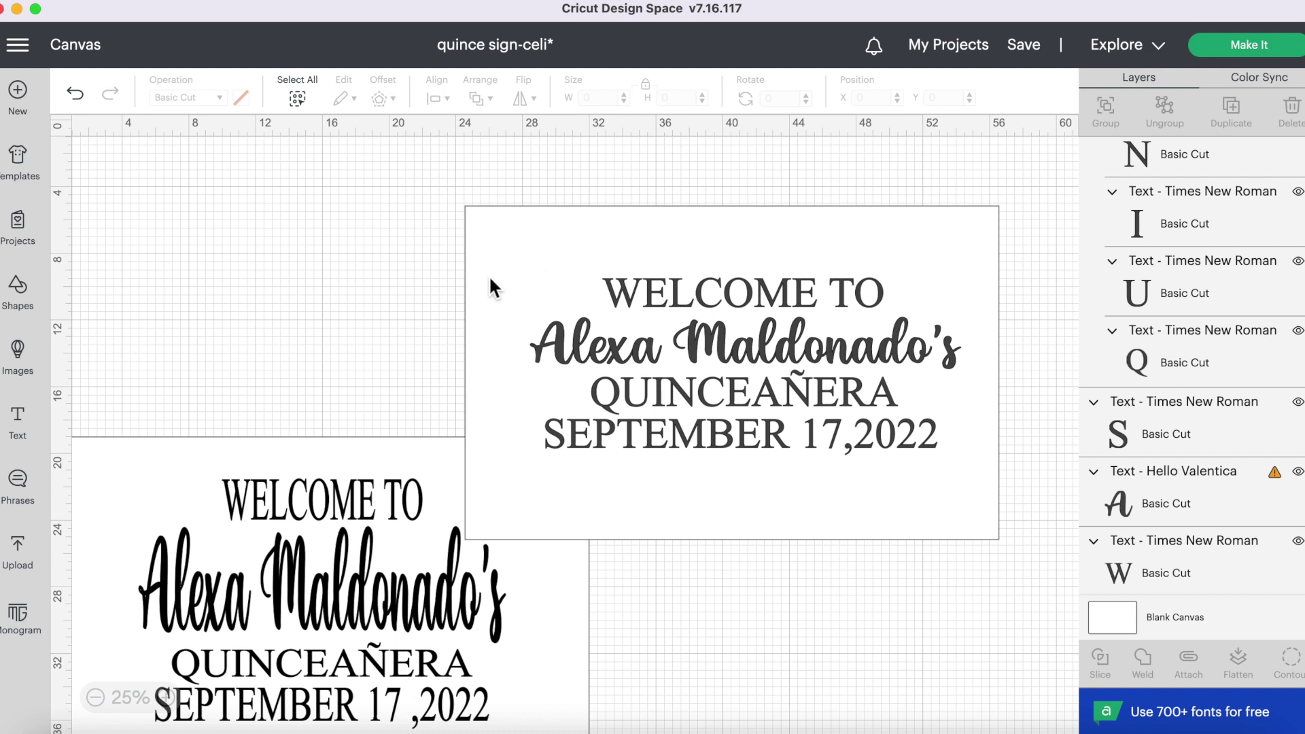
- Unlock proportions, size WELCOME TO to 12 × 2.5 inches, and nudge it to centre
{"action": "left_click", "coordinate": [787, 306]}
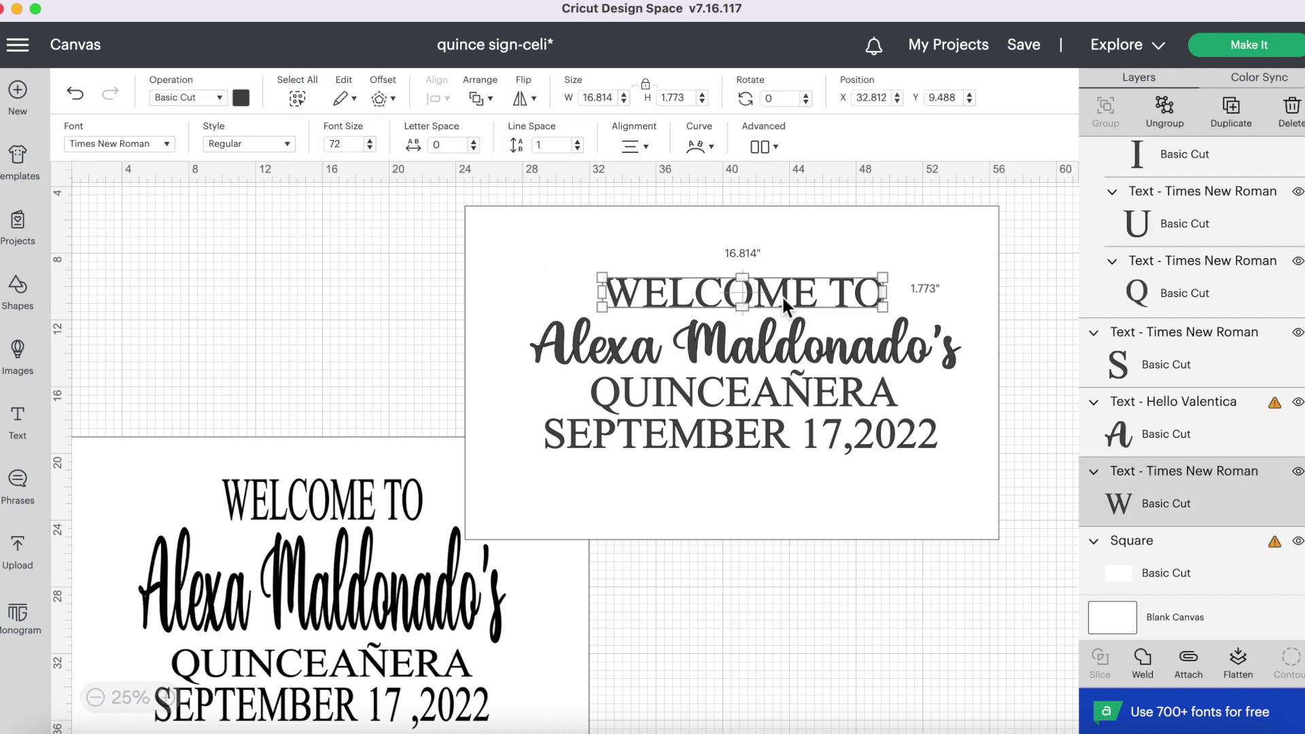
{"action": "left_click", "coordinate": [646, 85]}
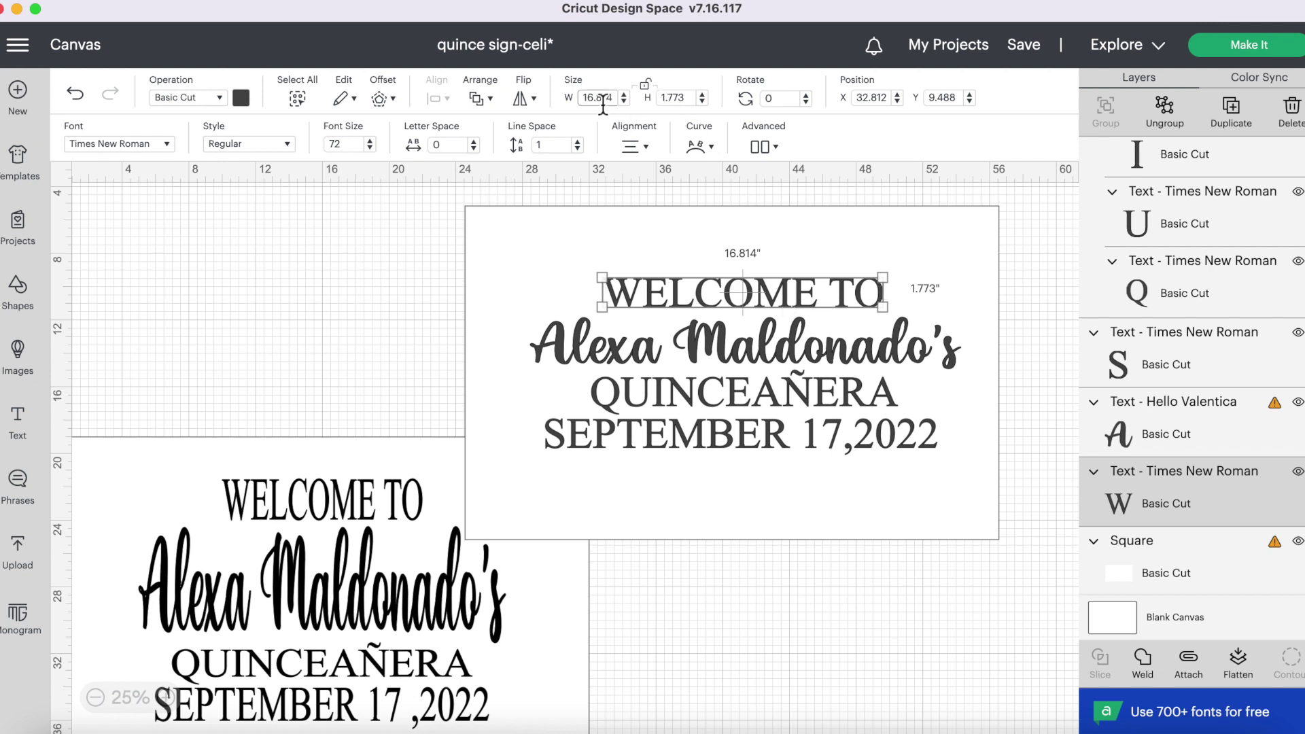
{"action": "double_click", "coordinate": [603, 98]}
{"action": "type", "text": "12"}
{"action": "double_click", "coordinate": [682, 102]}
{"action": "type", "text": "2"}
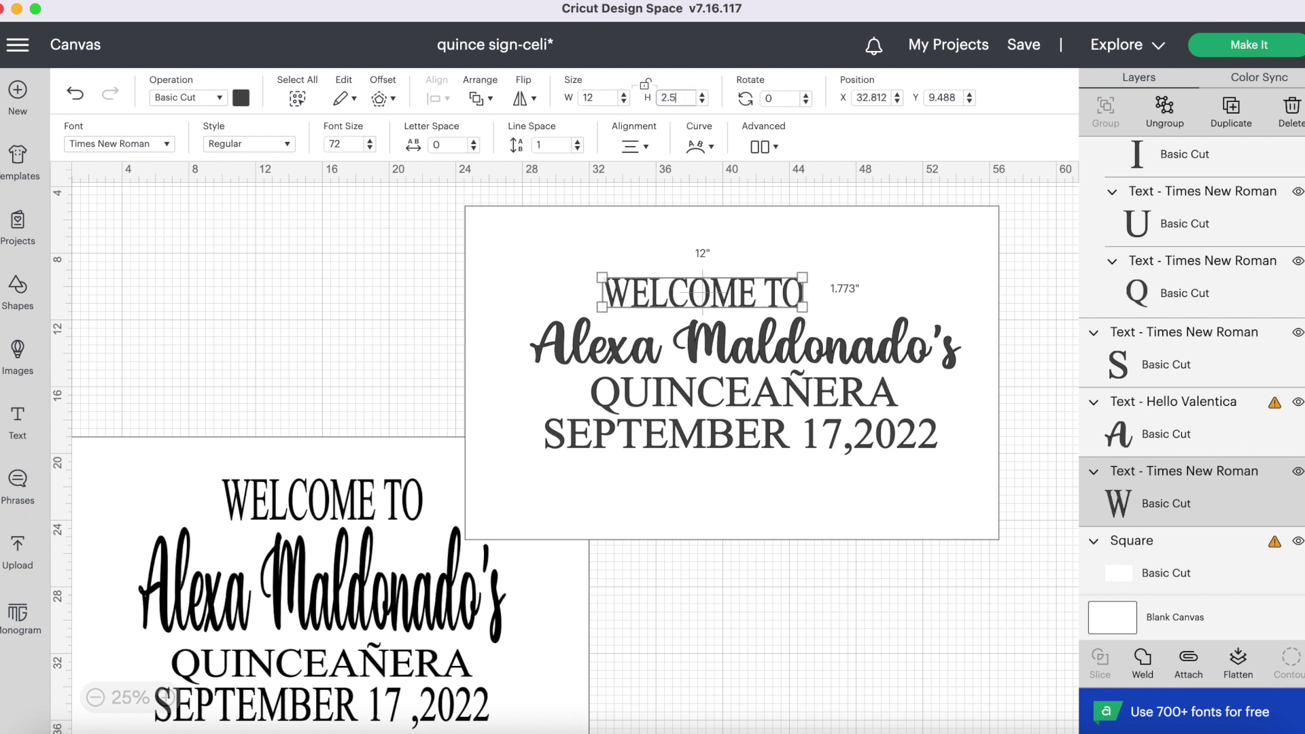
{"action": "type", "text": ".5"}
{"action": "key", "text": "Return"}
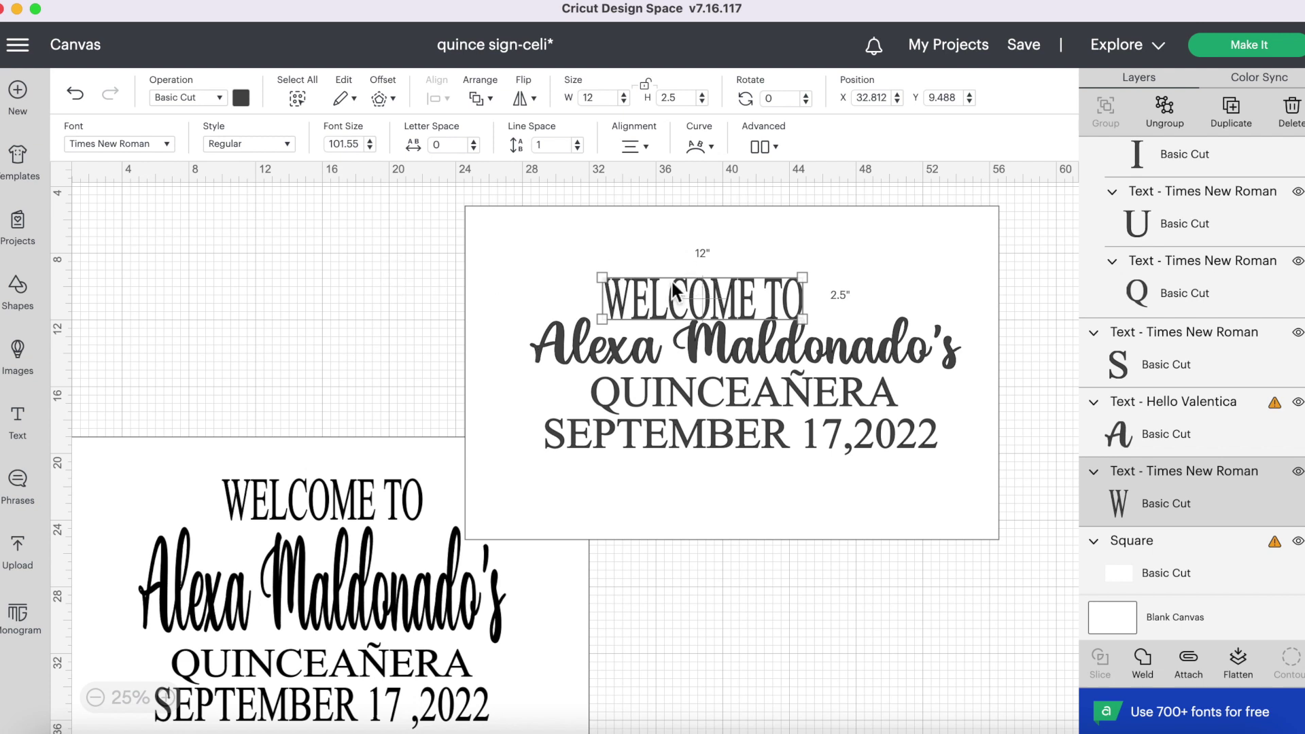
{"action": "left_click", "coordinate": [684, 299]}
{"action": "left_click_drag", "start_coordinate": [687, 302], "coordinate": [721, 284]}
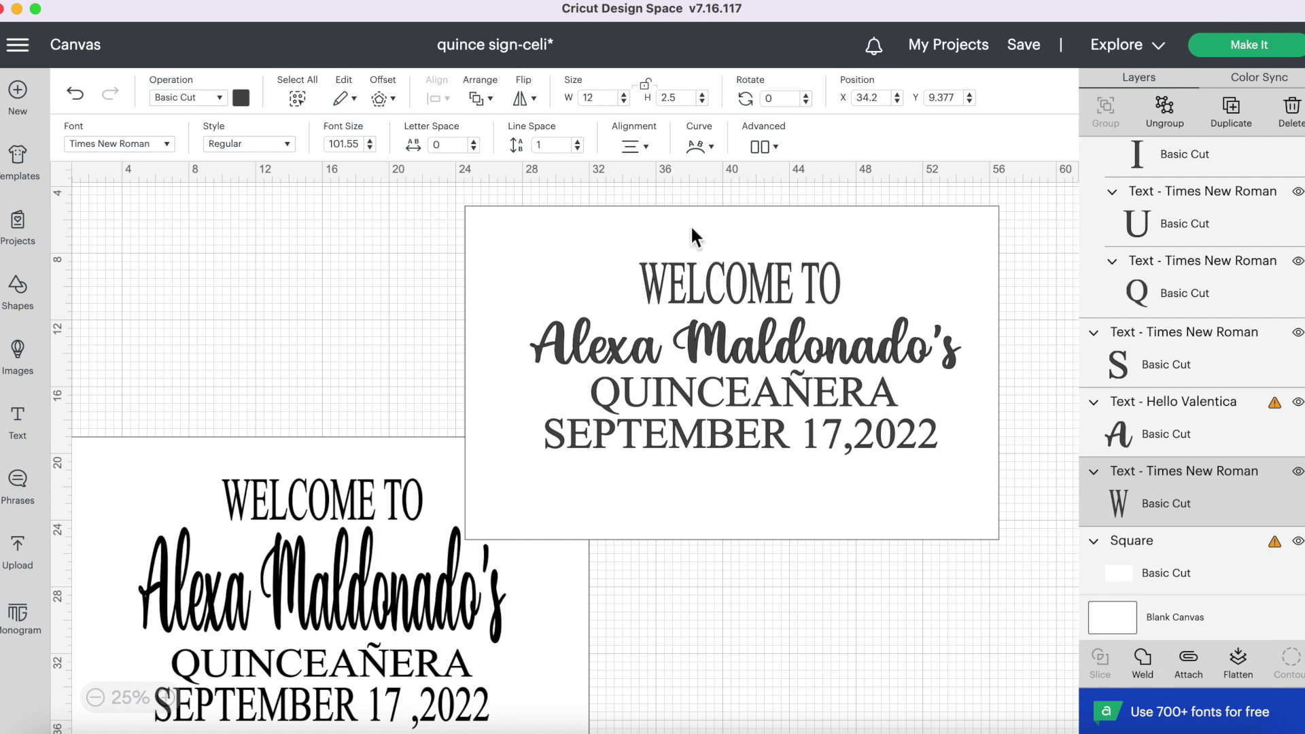
{"action": "left_click", "coordinate": [692, 229]}
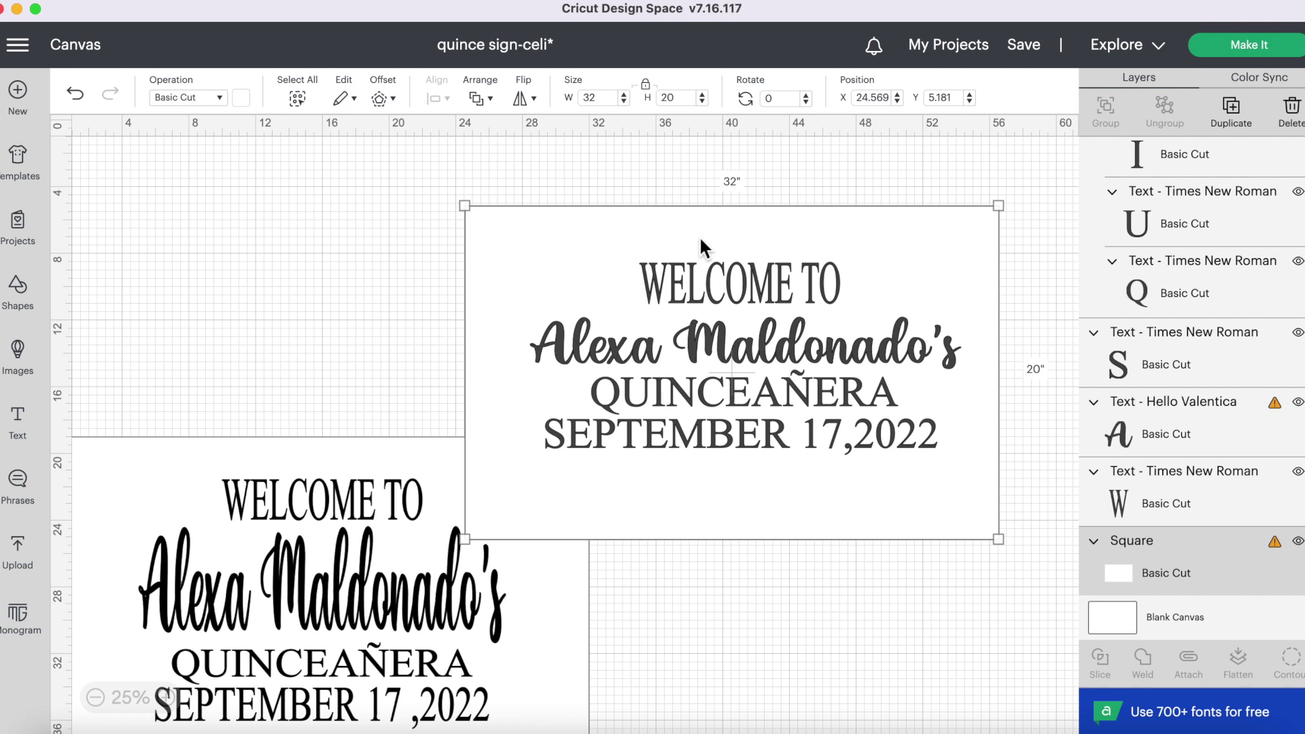
{"action": "left_click", "coordinate": [617, 273]}
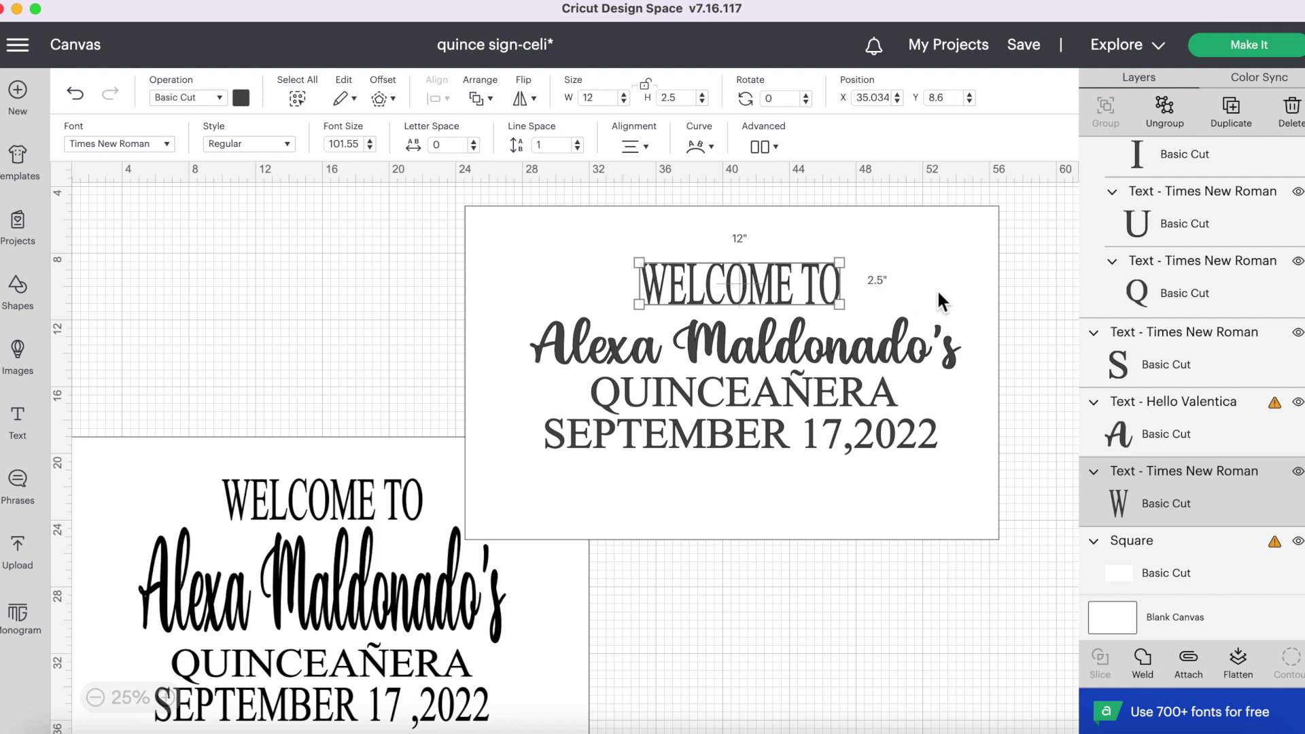
- Unlock the script name's proportions, size it 22 × 7 inches, and drop QUINCEAÑERA below it
{"action": "left_click", "coordinate": [836, 354]}
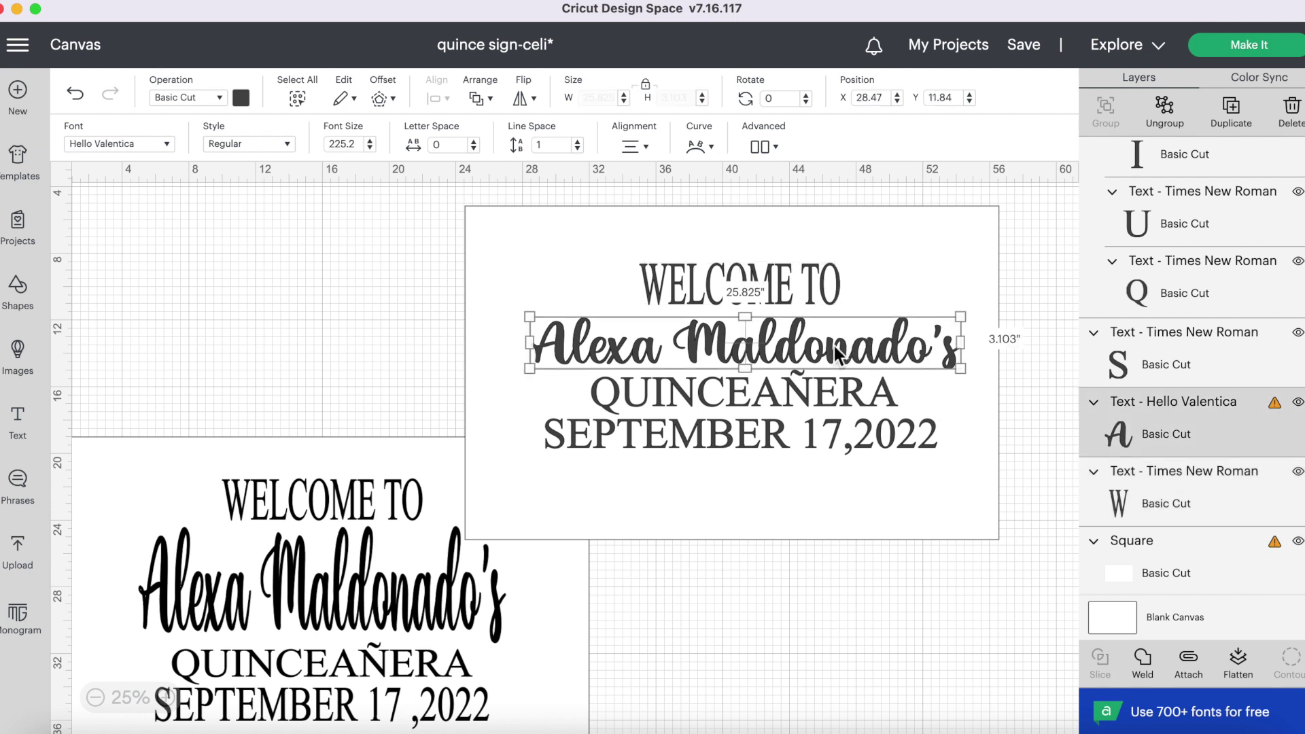
{"action": "left_click", "coordinate": [647, 87]}
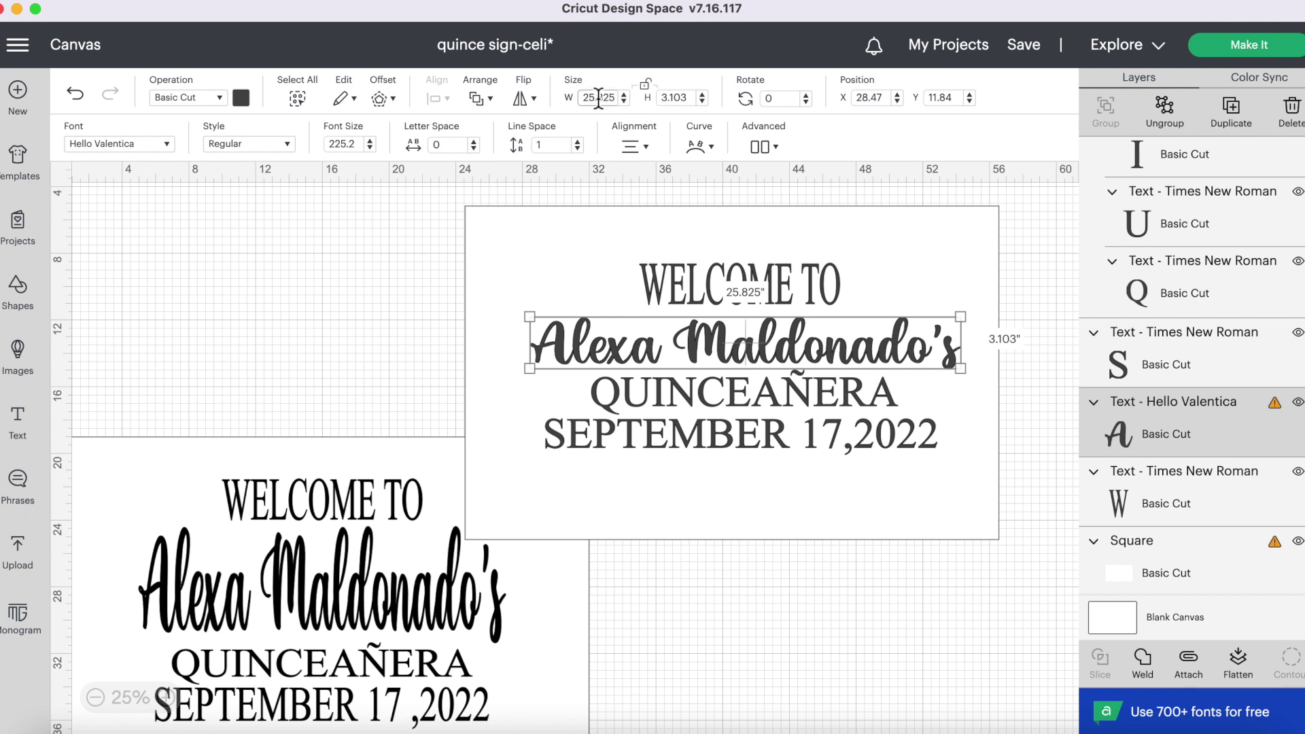
{"action": "left_click", "coordinate": [598, 97]}
{"action": "type", "text": "22"}
{"action": "left_click", "coordinate": [677, 97]}
{"action": "type", "text": "7"}
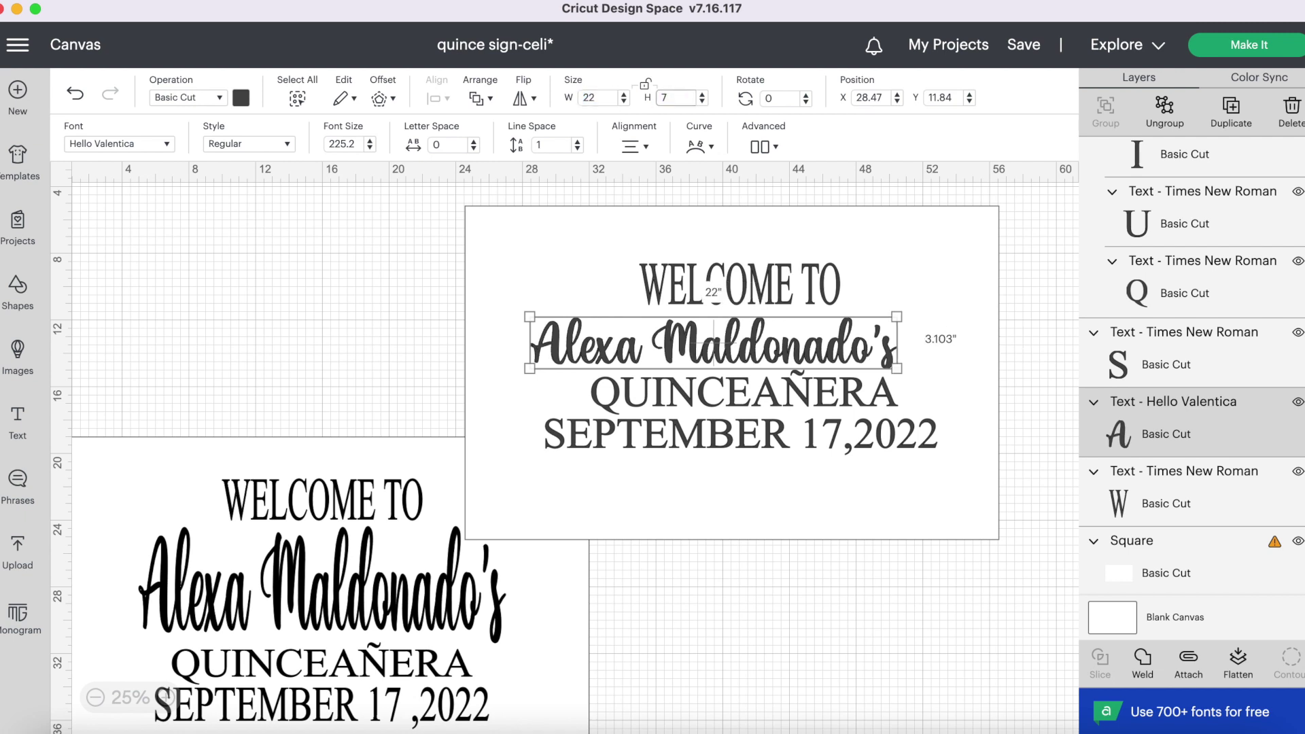
{"action": "key", "text": "Return"}
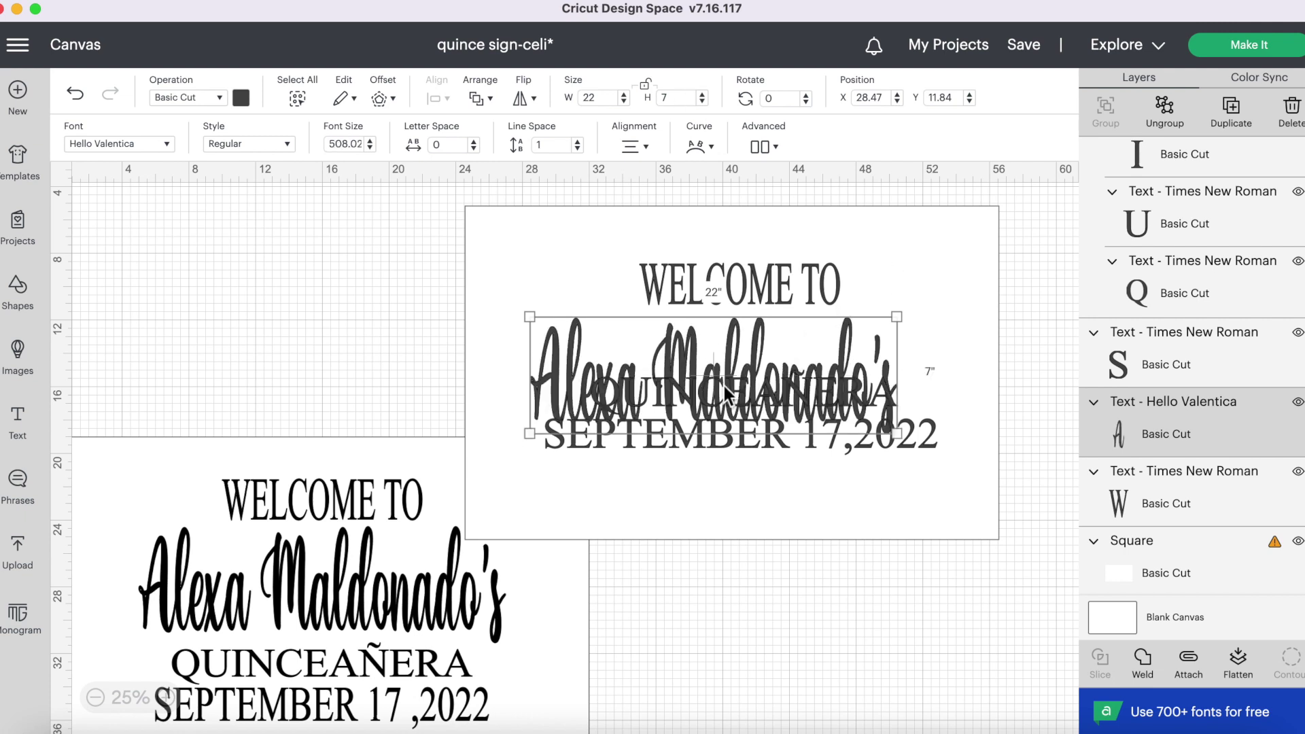
{"action": "mouse_move", "coordinate": [760, 378]}
{"action": "left_mouse_down"}
{"action": "mouse_move", "coordinate": [774, 373]}
{"action": "mouse_move", "coordinate": [731, 474]}
{"action": "mouse_move", "coordinate": [714, 479]}
{"action": "mouse_move", "coordinate": [722, 514]}
{"action": "mouse_move", "coordinate": [722, 378]}
{"action": "mouse_move", "coordinate": [746, 371]}
{"action": "left_mouse_up"}
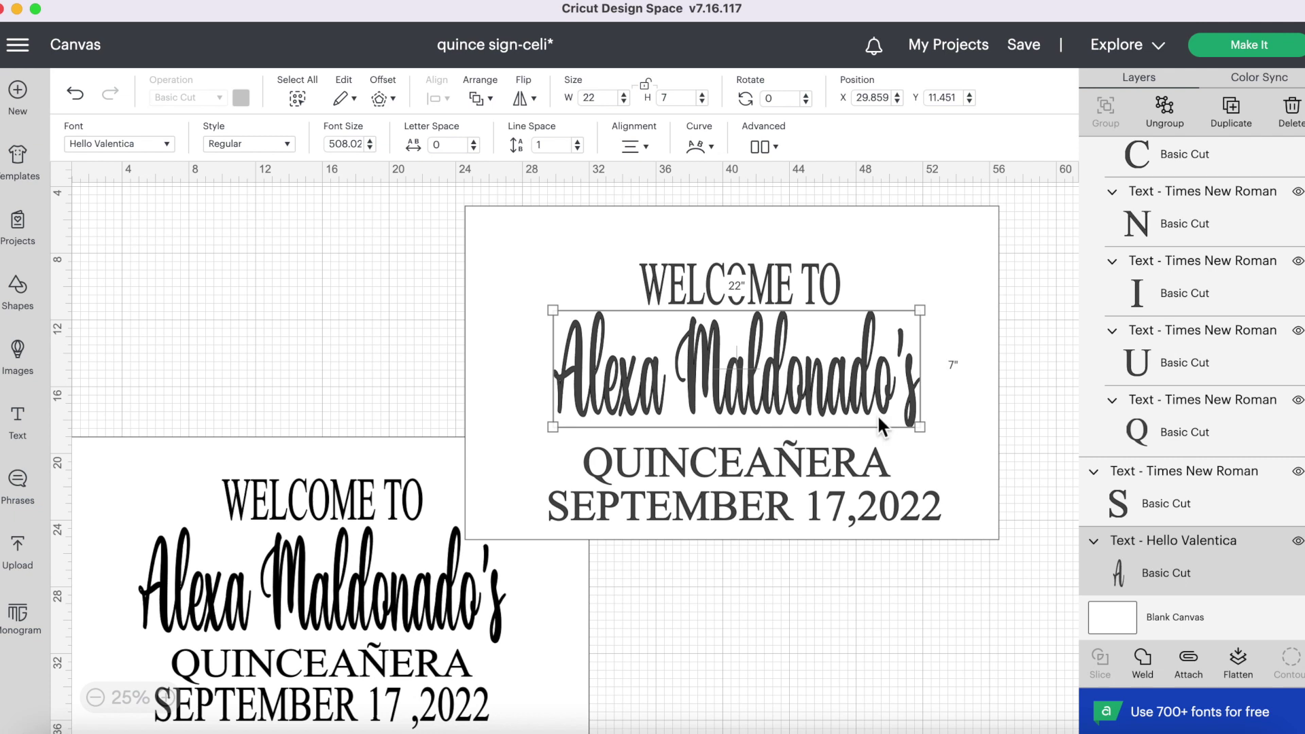
{"action": "left_click", "coordinate": [816, 465]}
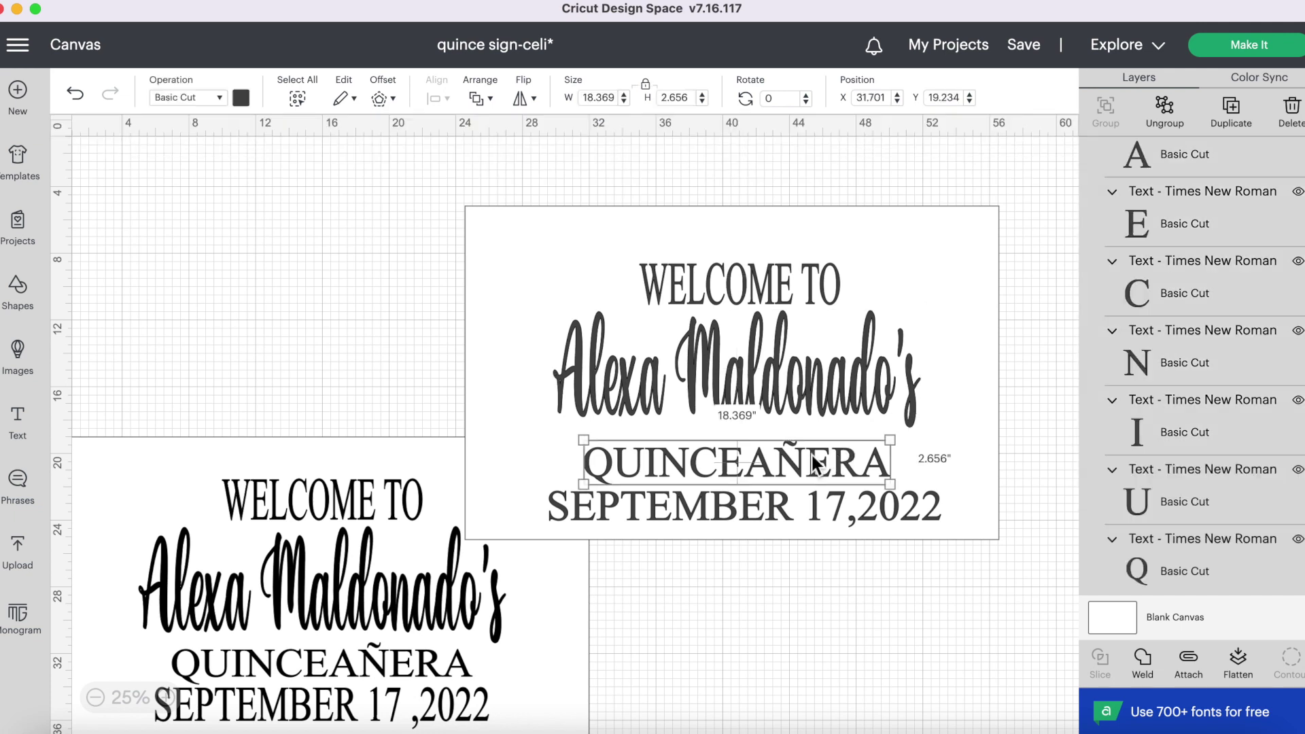
- Size QUINCEAÑERA to 18 × 2.5 inches and nudge it up under the name
{"action": "left_click", "coordinate": [646, 86]}
{"action": "double_click", "coordinate": [598, 98]}
{"action": "type", "text": "18"}
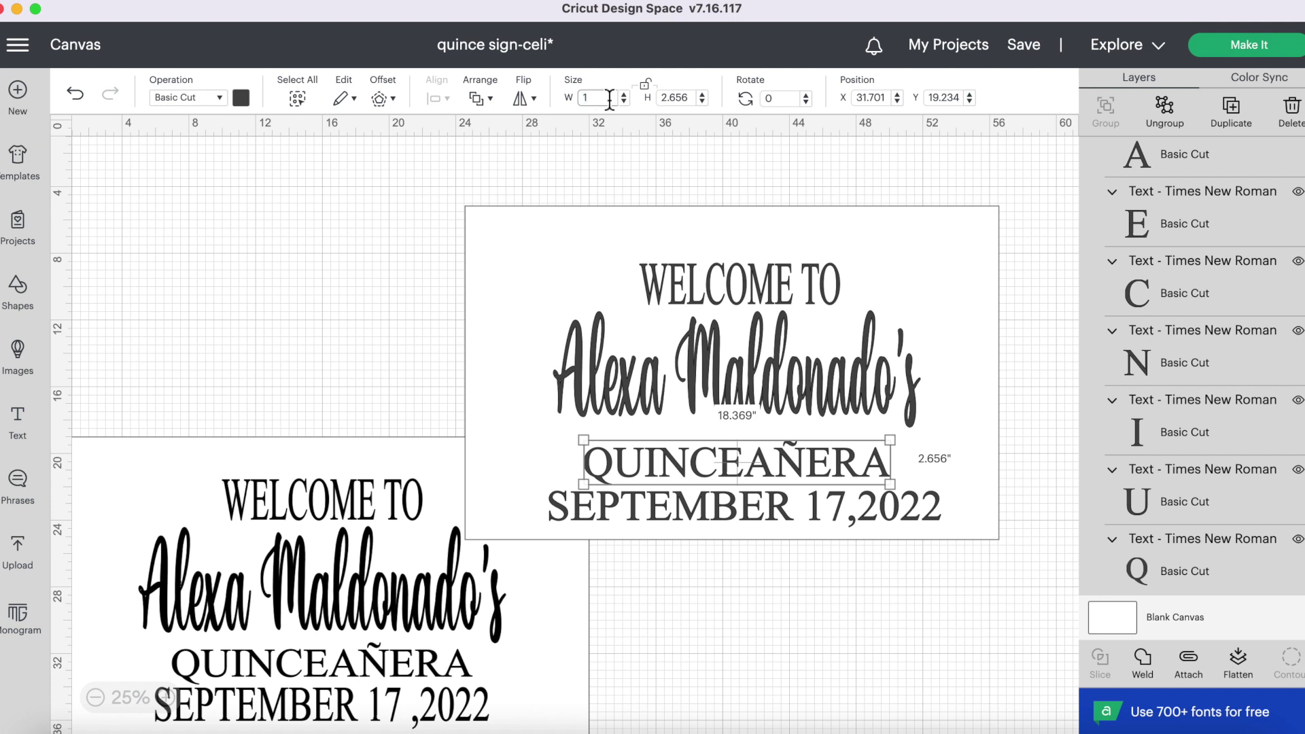
{"action": "left_click", "coordinate": [692, 97]}
{"action": "key", "text": "BackSpace"}
{"action": "key", "text": "BackSpace"}
{"action": "type", "text": "5"}
{"action": "key", "text": "Return"}
{"action": "left_click_drag", "start_coordinate": [770, 474], "coordinate": [771, 463]}
- Size the date line to 20 × 2.5 inches and move it up under QUINCEAÑERA
{"action": "left_click", "coordinate": [748, 511]}
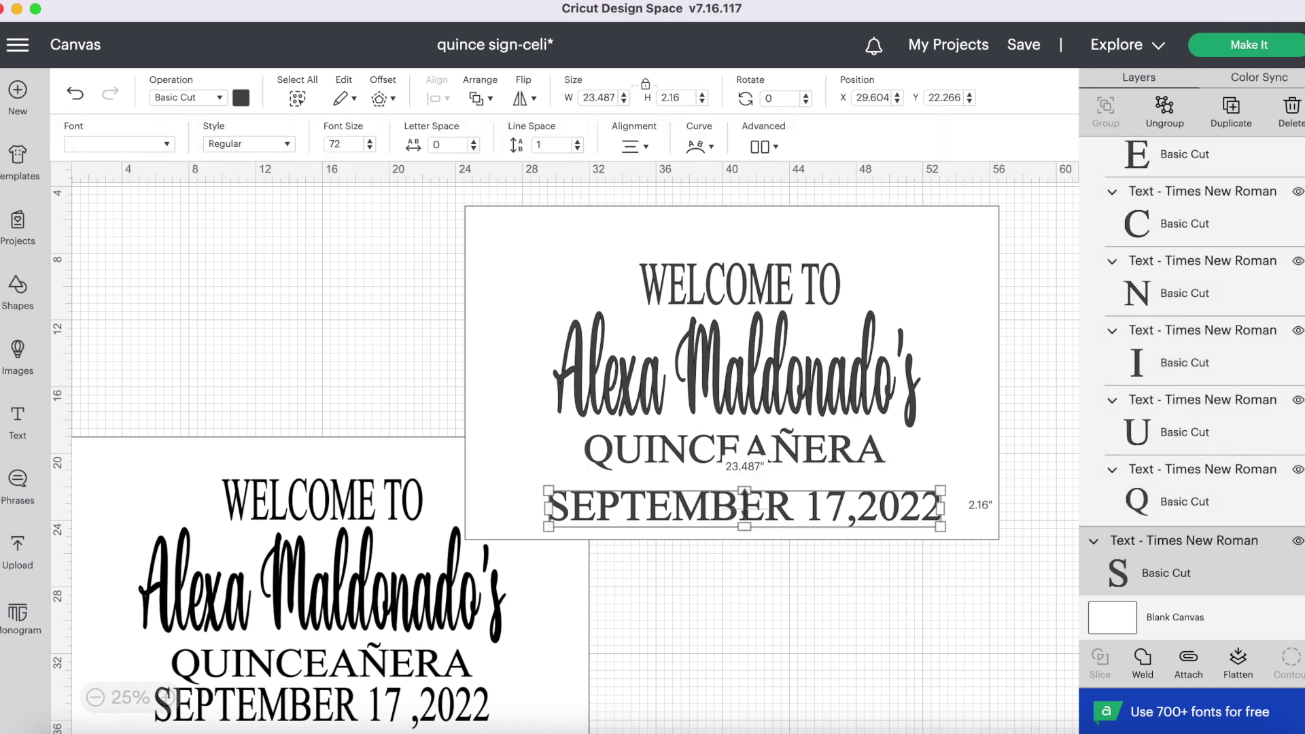
{"action": "double_click", "coordinate": [610, 97]}
{"action": "type", "text": "20"}
{"action": "left_click", "coordinate": [687, 97]}
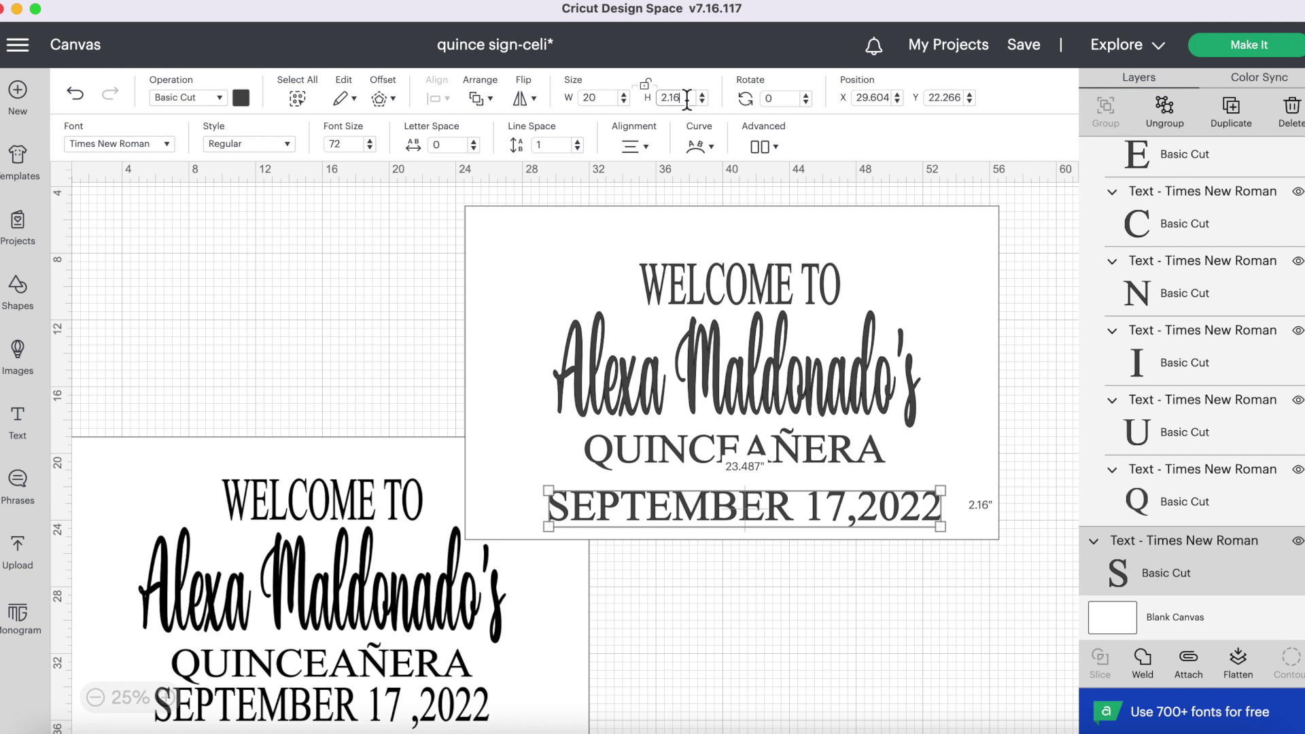
{"action": "key", "text": "BackSpace"}
{"action": "key", "text": "BackSpace"}
{"action": "key", "text": "BackSpace"}
{"action": "type", "text": ".5"}
{"action": "key", "text": "Return"}
{"action": "left_click_drag", "start_coordinate": [746, 505], "coordinate": [758, 486]}
{"action": "left_click", "coordinate": [840, 679]}
{"action": "left_click", "coordinate": [762, 562]}
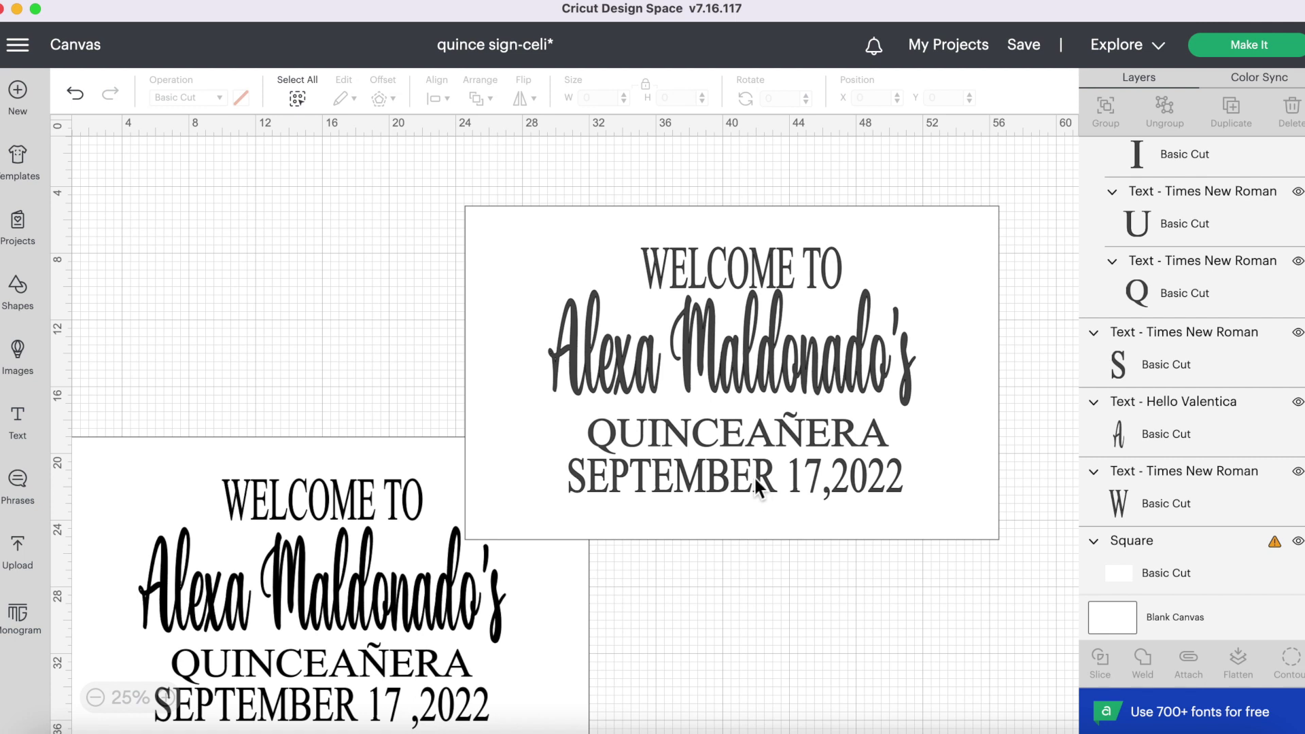
- Move the date, QUINCEAÑERA and name lines off the sign, then select the panel with WELCOME TO
{"action": "left_click_drag", "start_coordinate": [754, 476], "coordinate": [800, 636]}
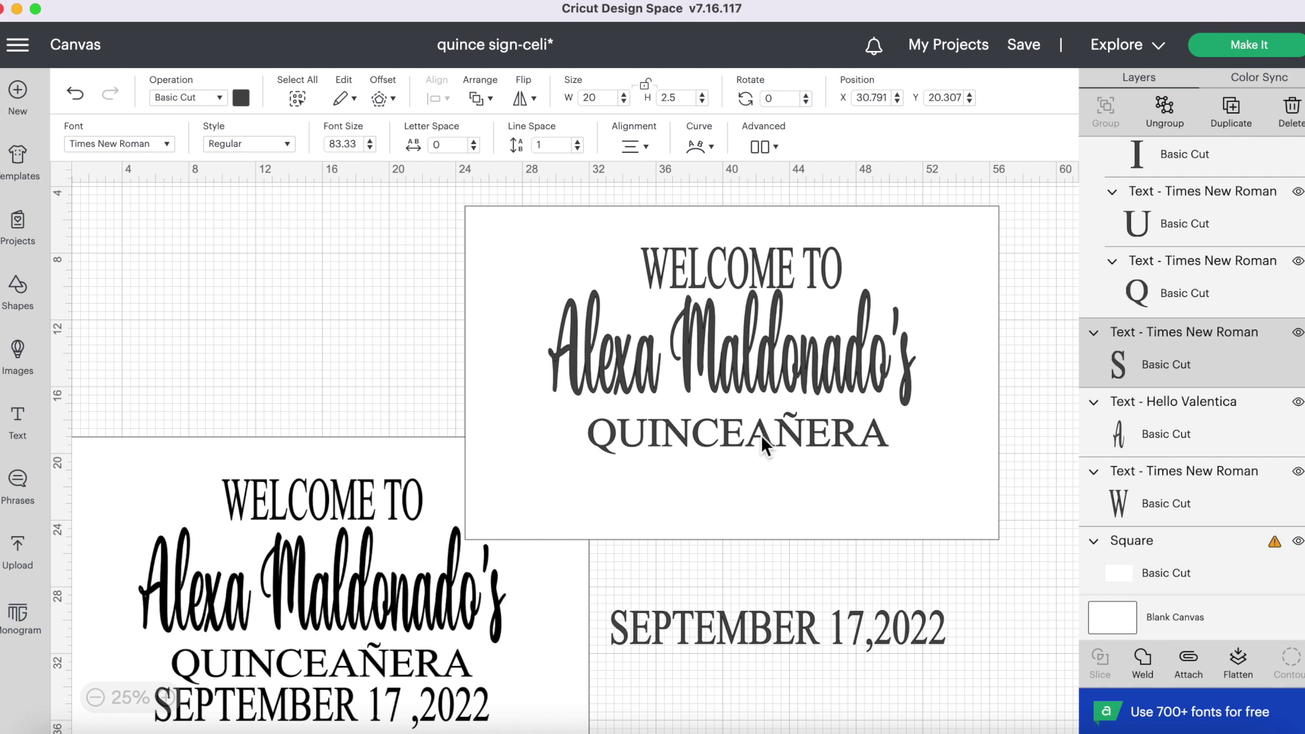
{"action": "left_click", "coordinate": [780, 625]}
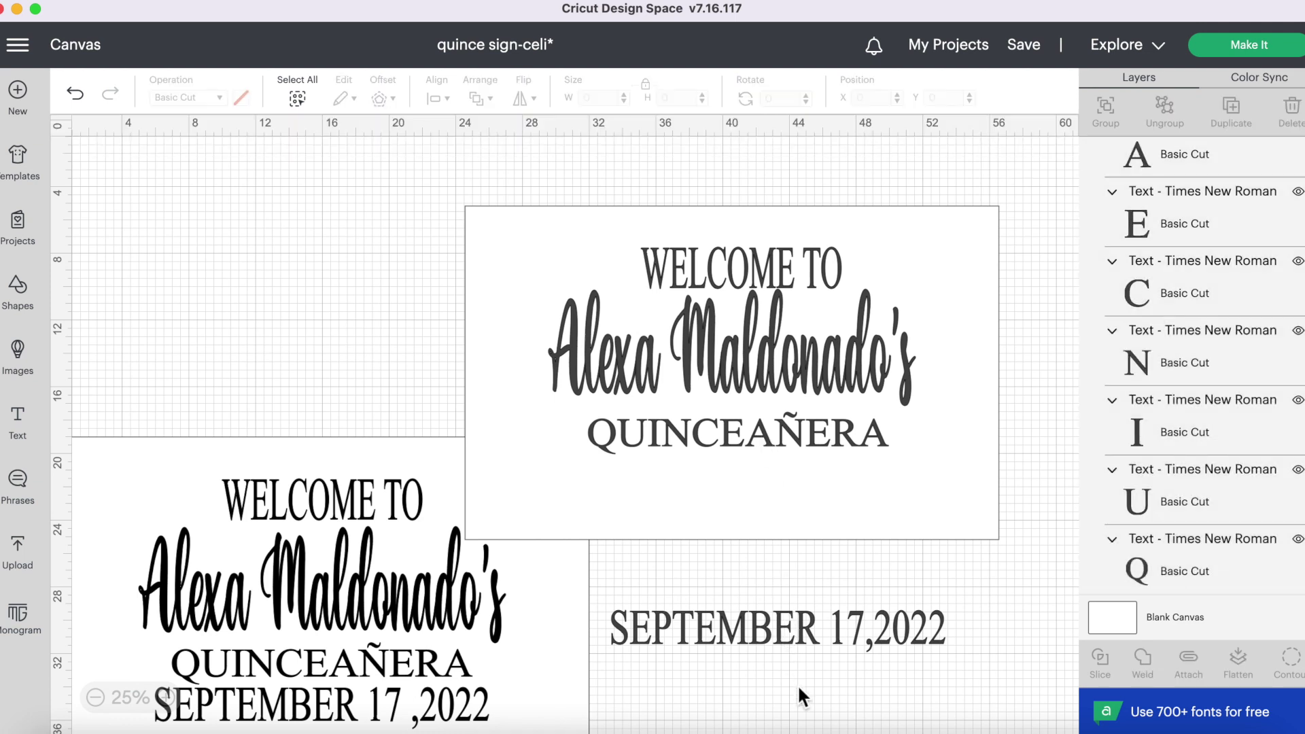
{"action": "left_click_drag", "start_coordinate": [782, 452], "coordinate": [854, 727]}
{"action": "left_click_drag", "start_coordinate": [781, 402], "coordinate": [854, 700]}
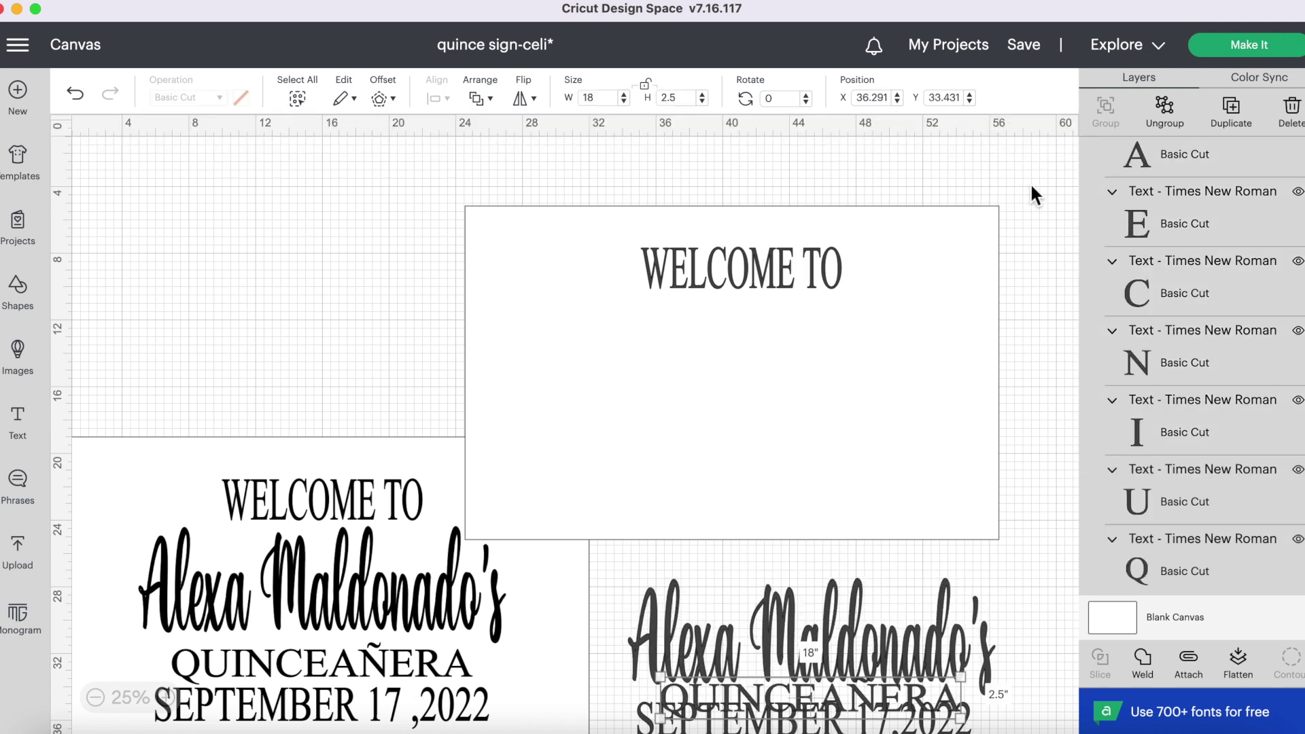
{"action": "left_click", "coordinate": [782, 320]}
{"action": "left_click_drag", "start_coordinate": [782, 321], "coordinate": [782, 322]}
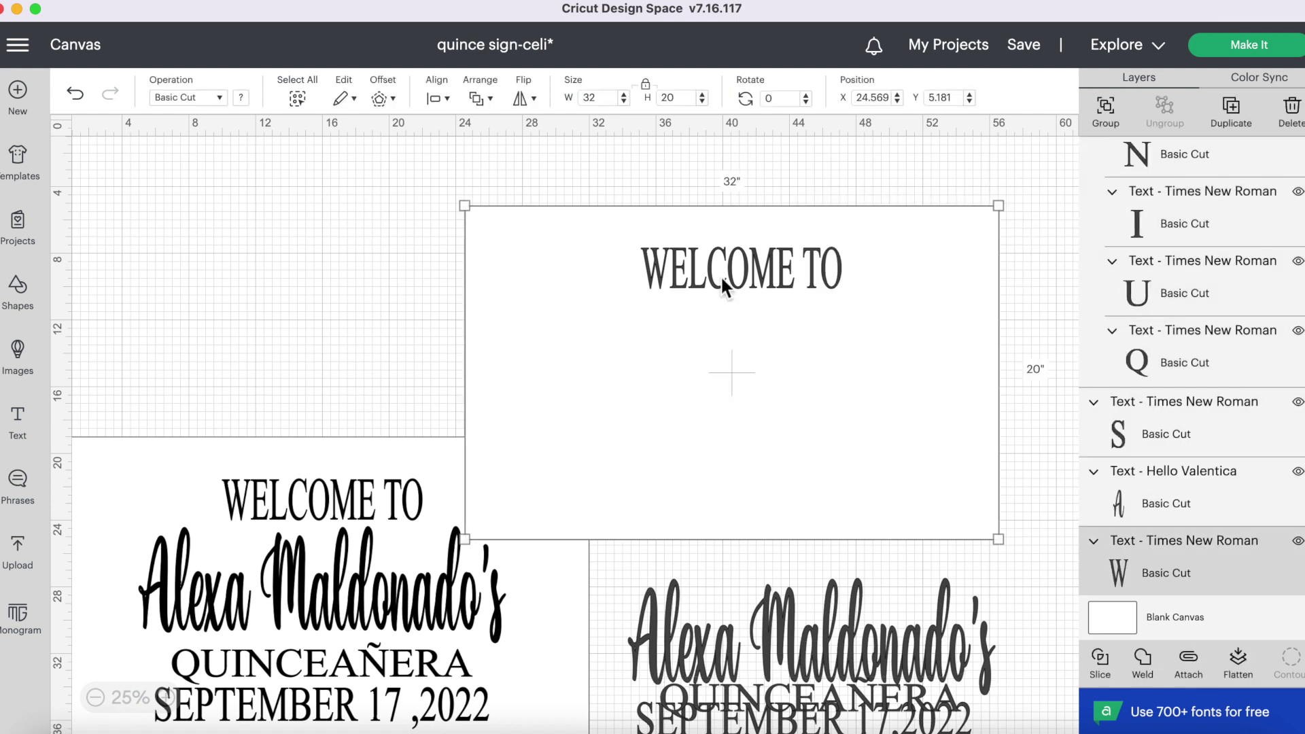
- Centre WELCOME TO on the 32 × 20 panel with Align > Center
{"action": "left_click", "coordinate": [439, 98]}
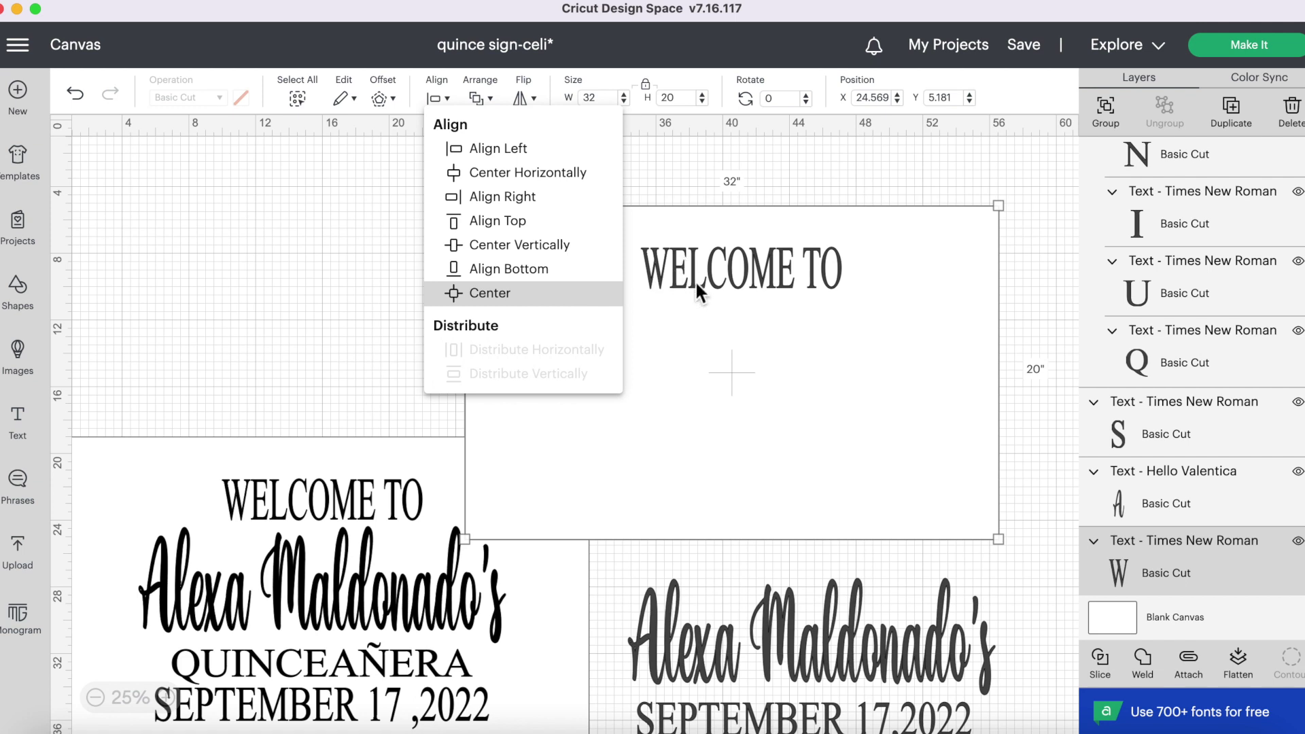
{"action": "left_click", "coordinate": [506, 297]}
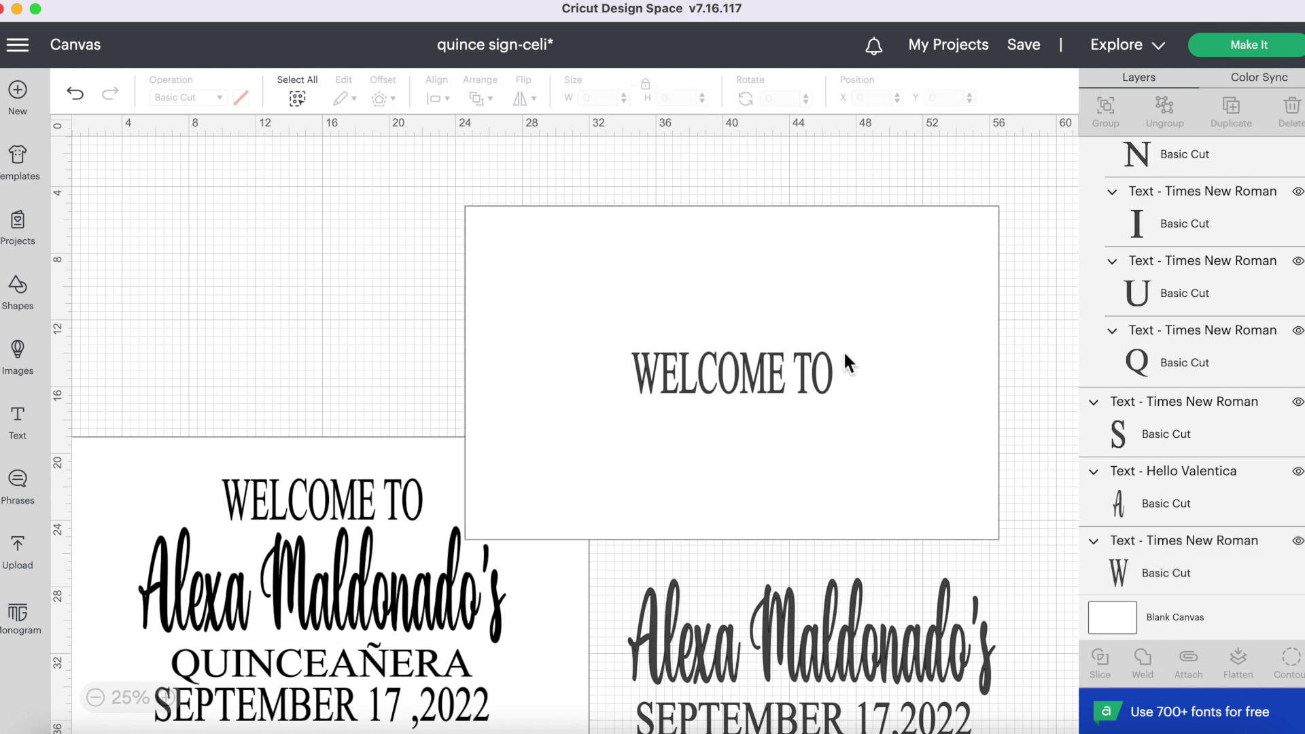
{"action": "left_click", "coordinate": [810, 380]}
- Nudge WELCOME TO up with the arrow key to Y 8.061, near the top of the sign
{"action": "key", "text": "Up"}
{"action": "key", "text": "Up"}
{"action": "key", "text": "Up"}
{"action": "key", "text": "Up"}
{"action": "key", "text": "Up"}
{"action": "key", "text": "Up"}
{"action": "key", "text": "Up"}
{"action": "key", "text": "Up"}
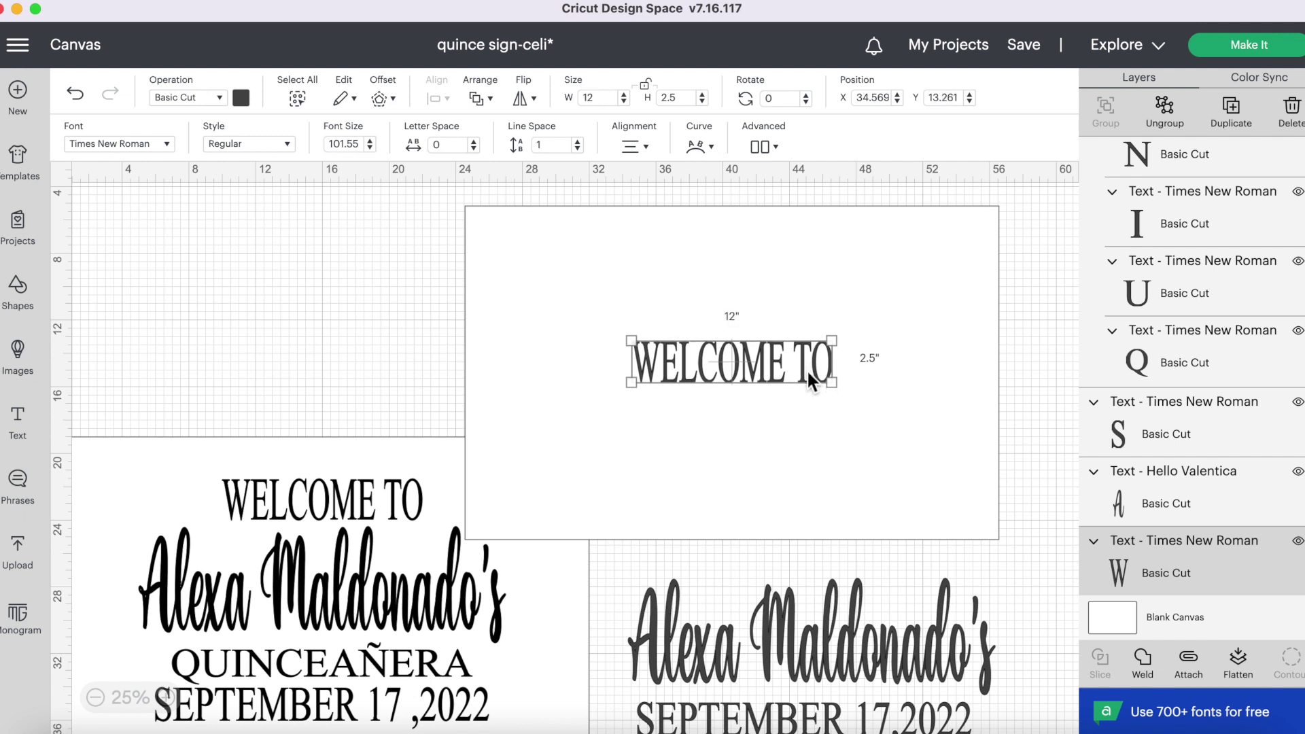
{"action": "key", "text": "Up"}
{"action": "key", "text": "Up"}
{"action": "key", "text": "Up"}
{"action": "key", "text": "Up"}
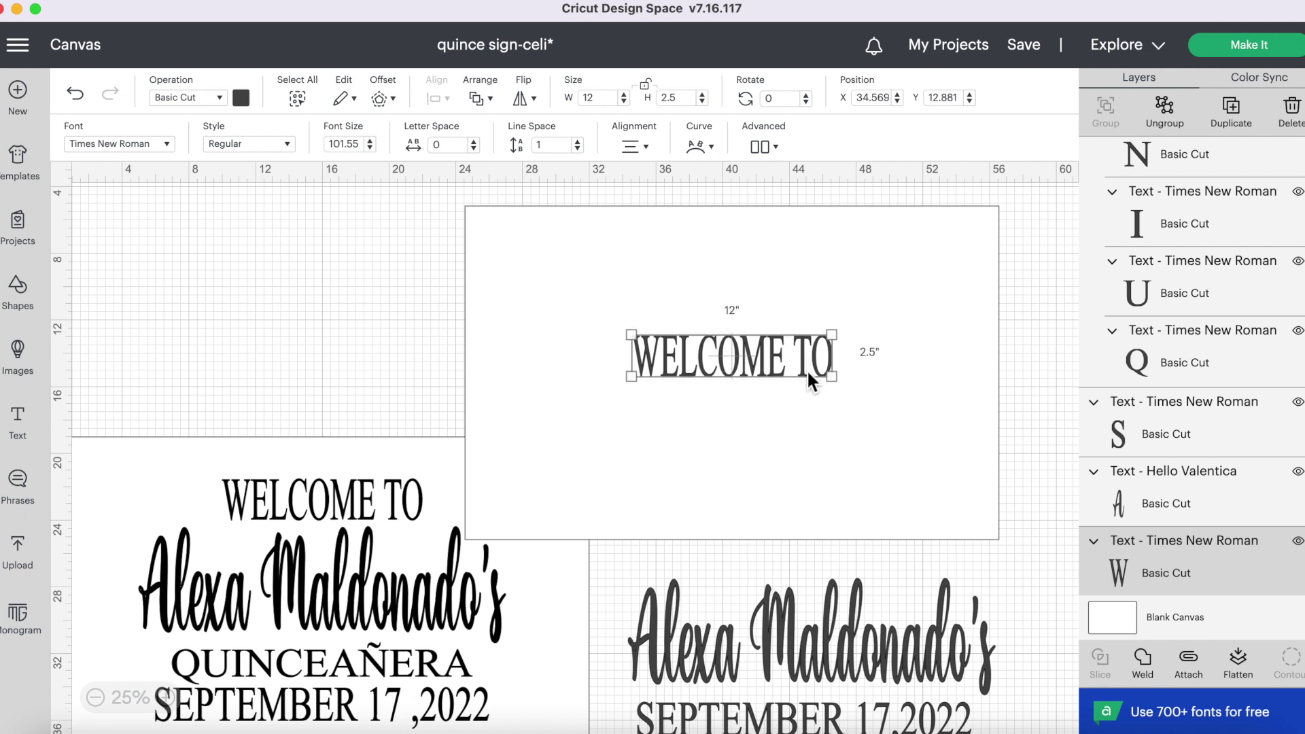
{"action": "key", "text": "Up"}
{"action": "key", "text": "Up"}
{"action": "key", "text": "Up"}
{"action": "key", "text": "Up"}
{"action": "key", "text": "Up"}
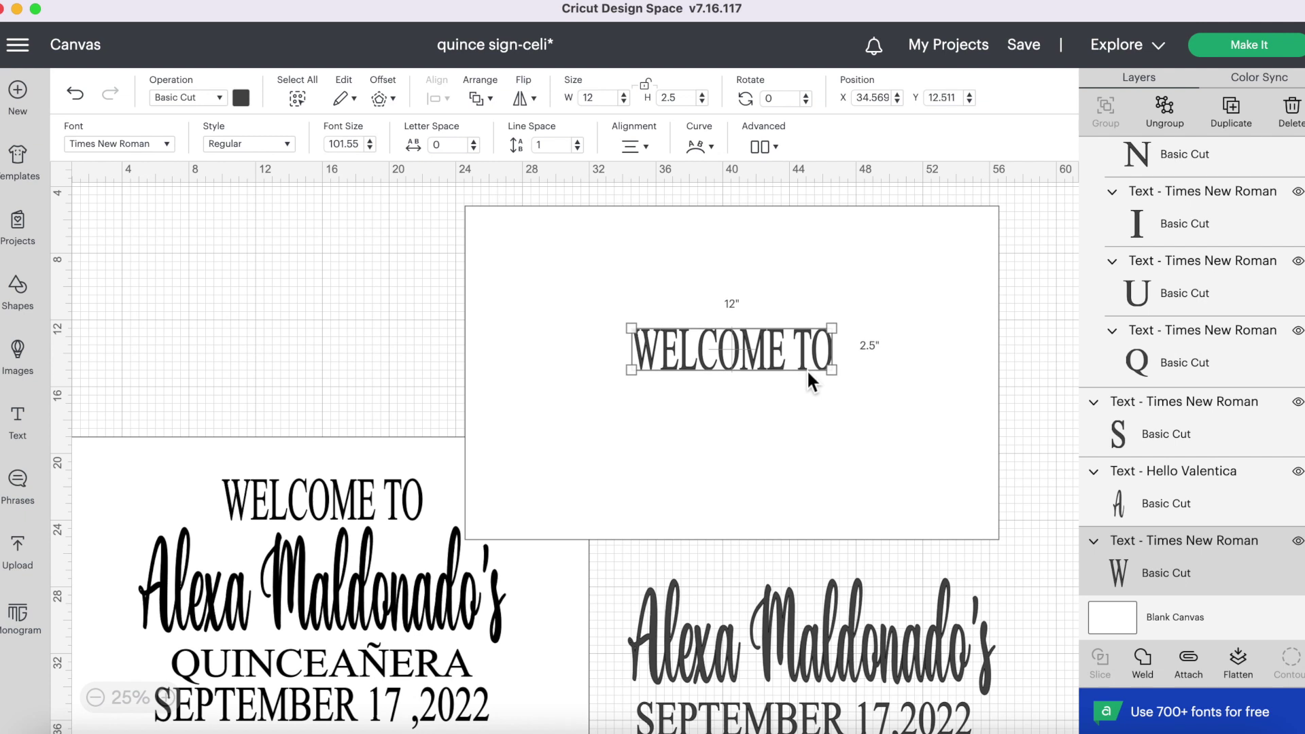
{"action": "key", "text": "Up"}
{"action": "key", "text": "Up"}
{"action": "key", "text": "Up"}
{"action": "key", "text": "Up"}
{"action": "key", "text": "Up"}
{"action": "key", "text": "Up"}
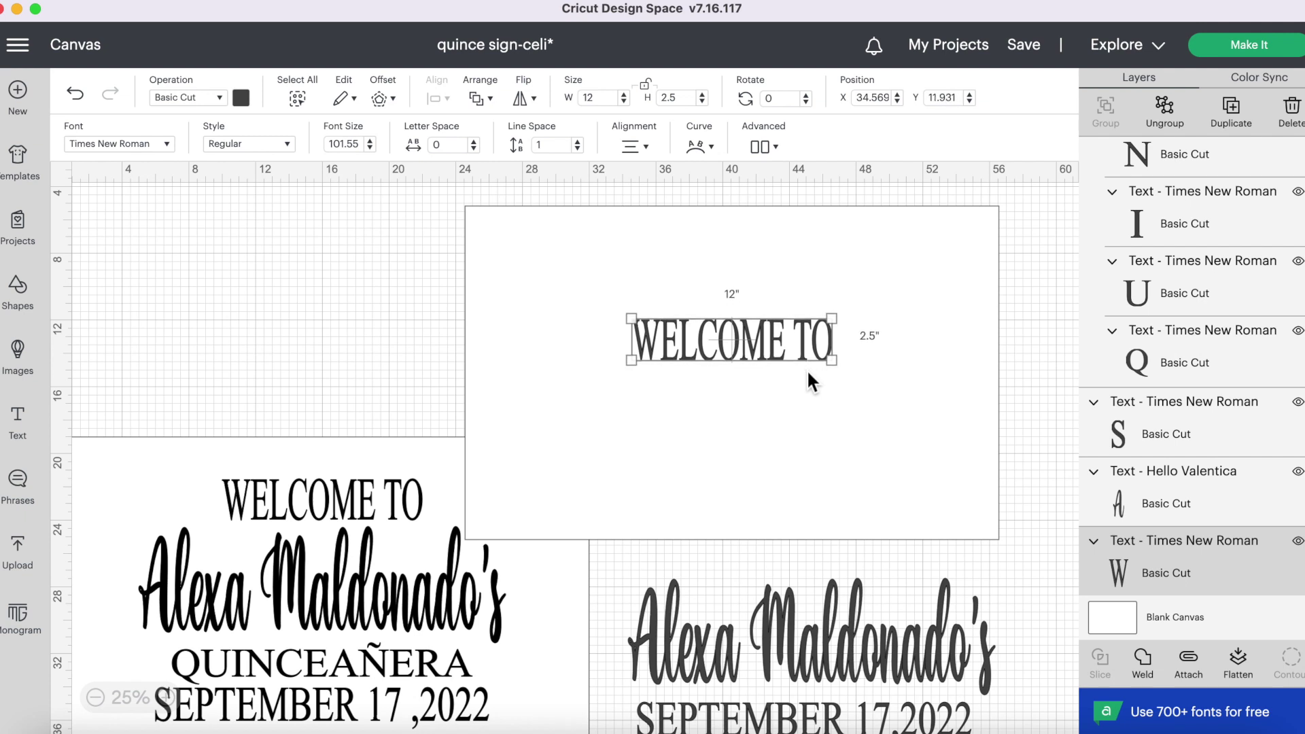
{"action": "key", "text": "Up"}
{"action": "key", "text": "Up"}
{"action": "key", "text": "Up"}
{"action": "key", "text": "Up"}
{"action": "key", "text": "Up"}
{"action": "key", "text": "Up"}
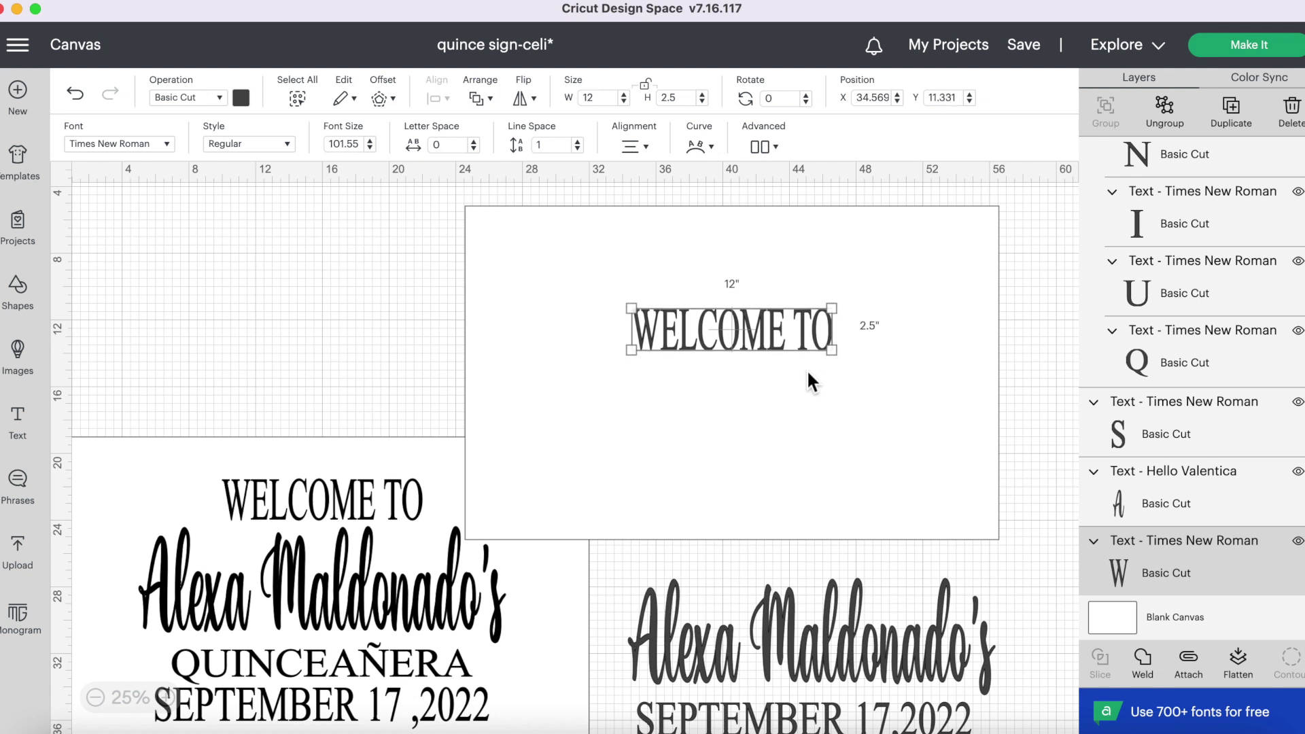
{"action": "key", "text": "Up"}
{"action": "key", "text": "Up"}
{"action": "key", "text": "Up"}
{"action": "key", "text": "Up"}
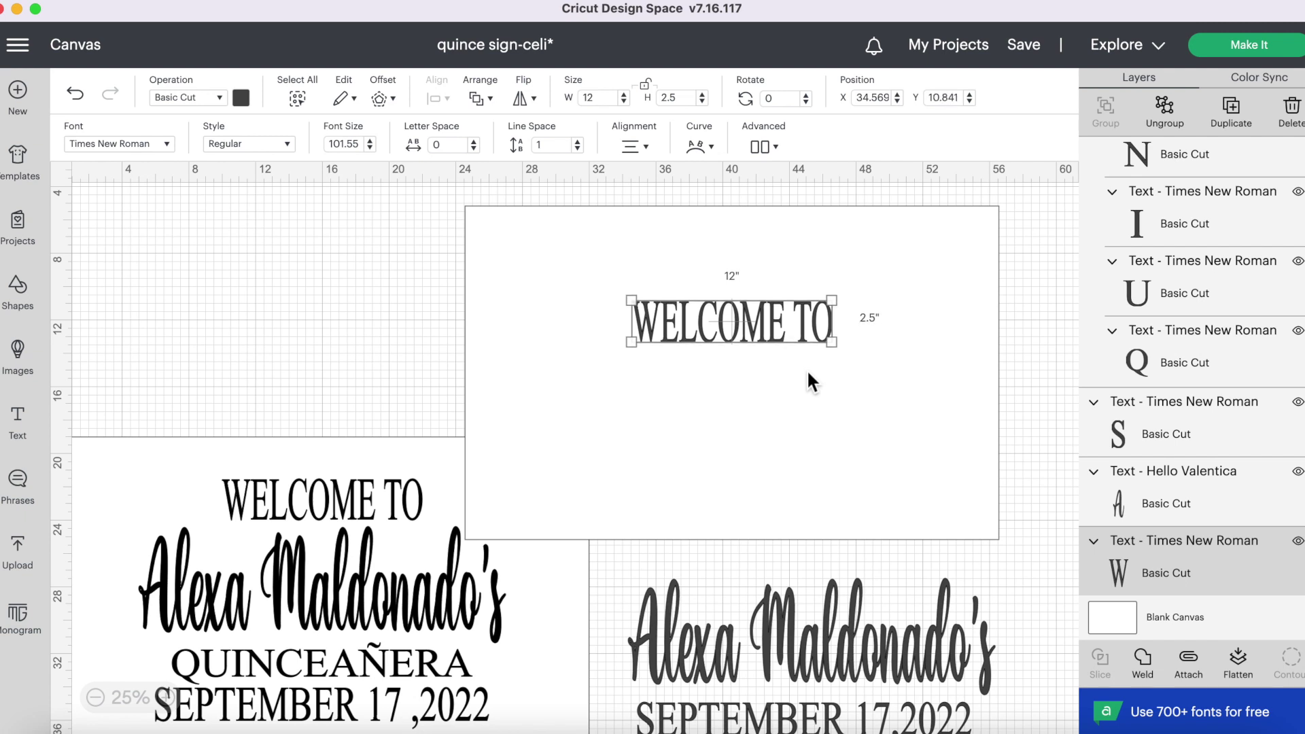
{"action": "key", "text": "Up"}
{"action": "key", "text": "Up"}
{"action": "key", "text": "Up"}
{"action": "key", "text": "Up"}
{"action": "key", "text": "Up"}
{"action": "key", "text": "Up"}
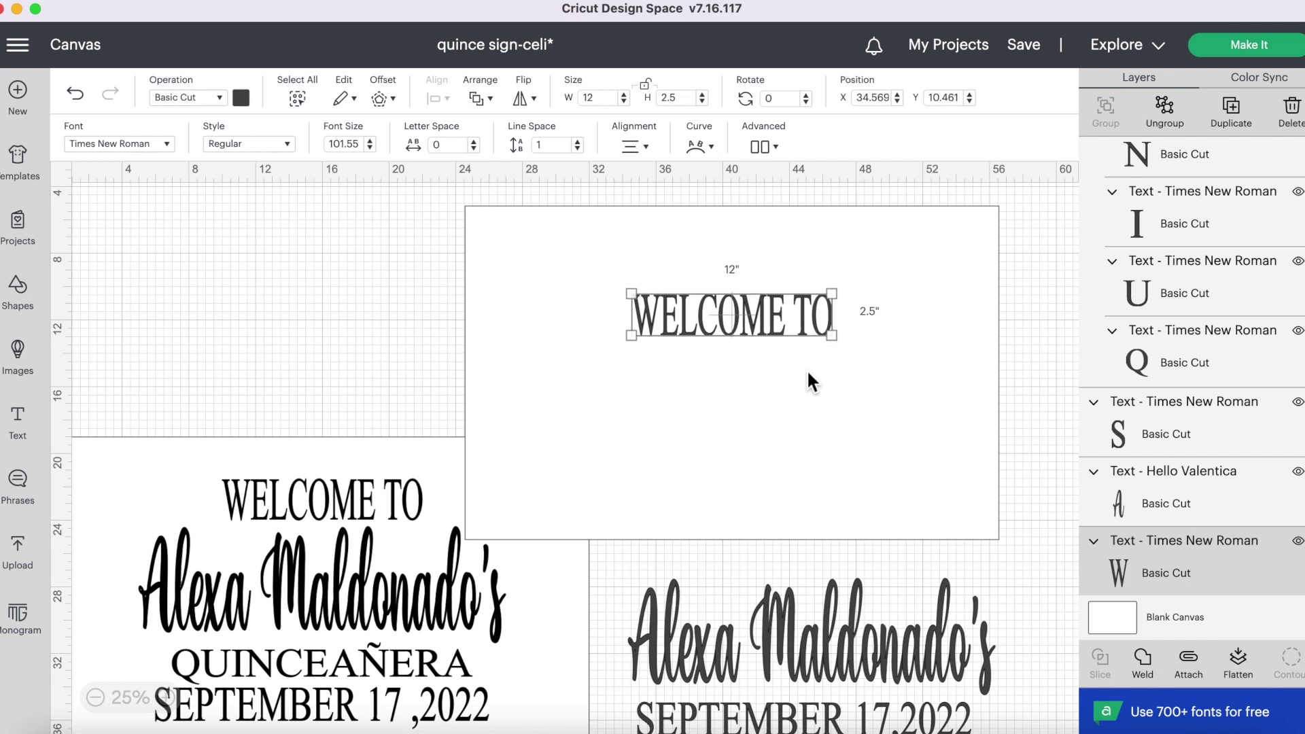
{"action": "key", "text": "Up"}
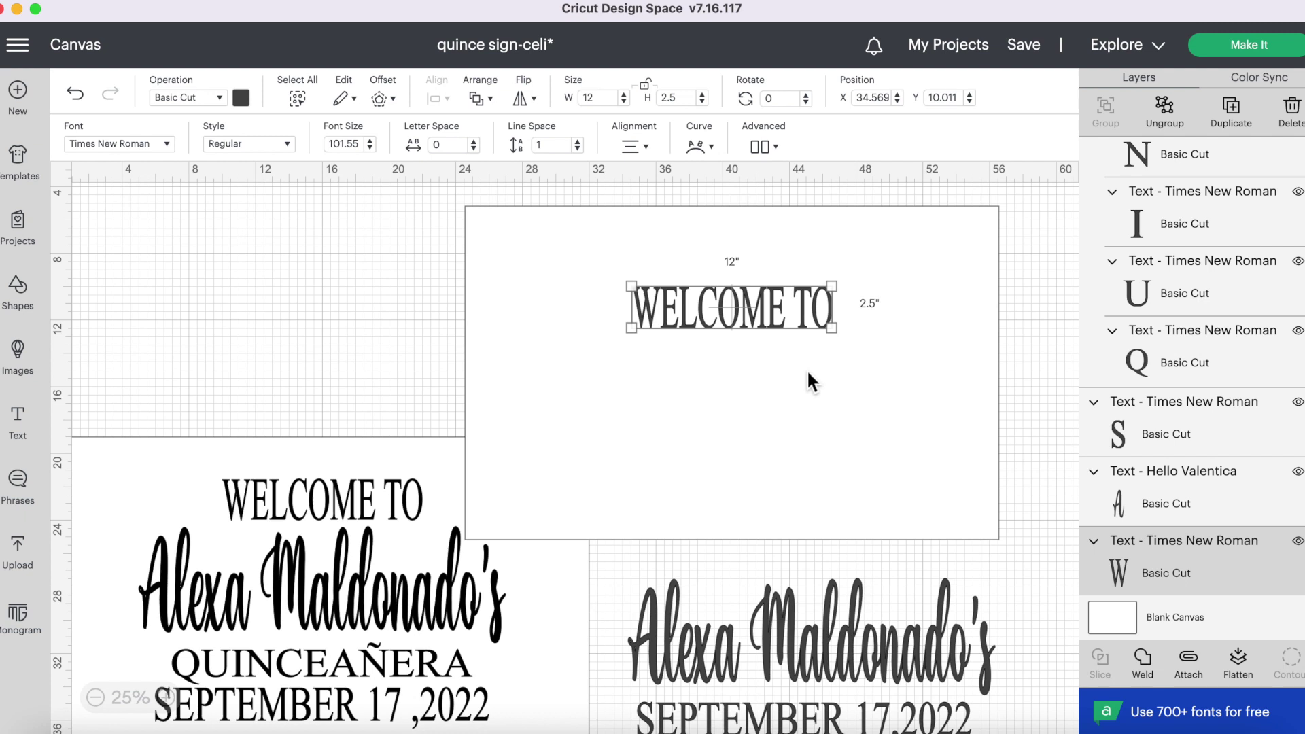
{"action": "key", "text": "Up"}
{"action": "key", "text": "Up"}
{"action": "key", "text": "Up"}
{"action": "key", "text": "Up"}
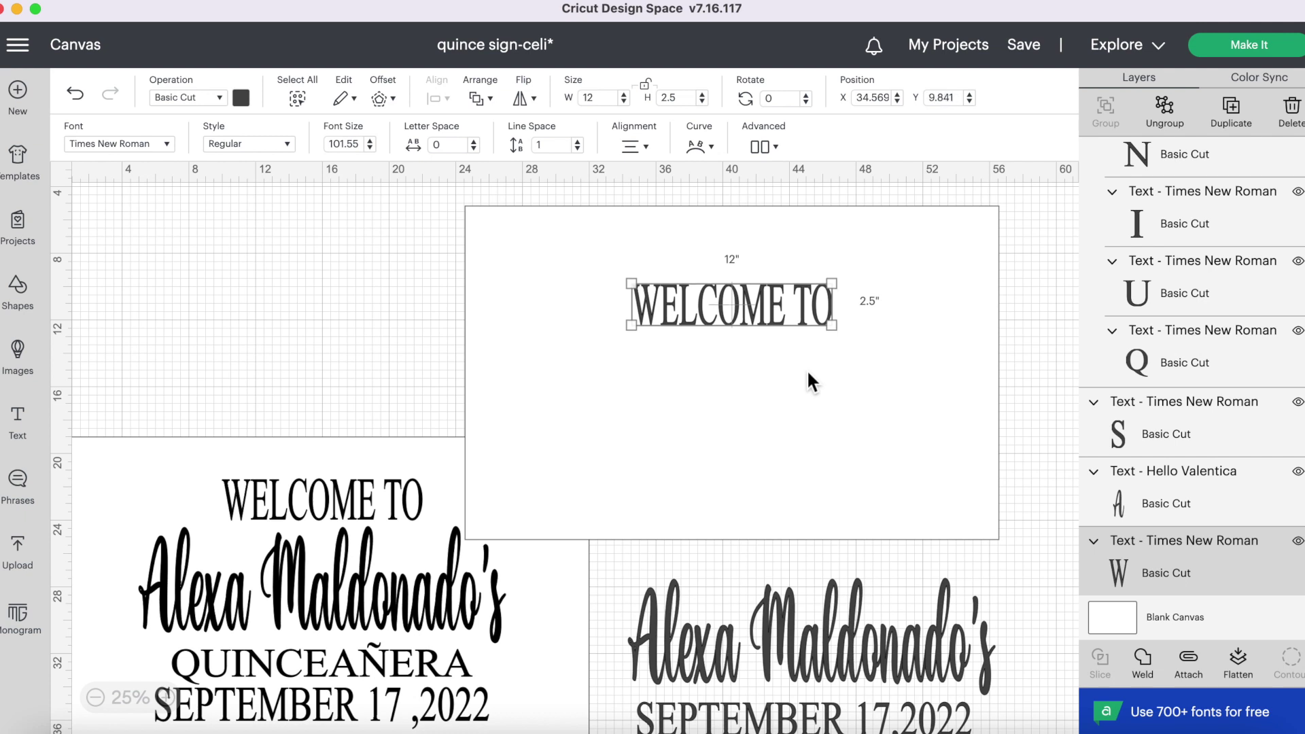
{"action": "key", "text": "Up"}
{"action": "key", "text": "Up"}
{"action": "key", "text": "Up"}
{"action": "key", "text": "Up"}
{"action": "key", "text": "Up"}
{"action": "key", "text": "Up"}
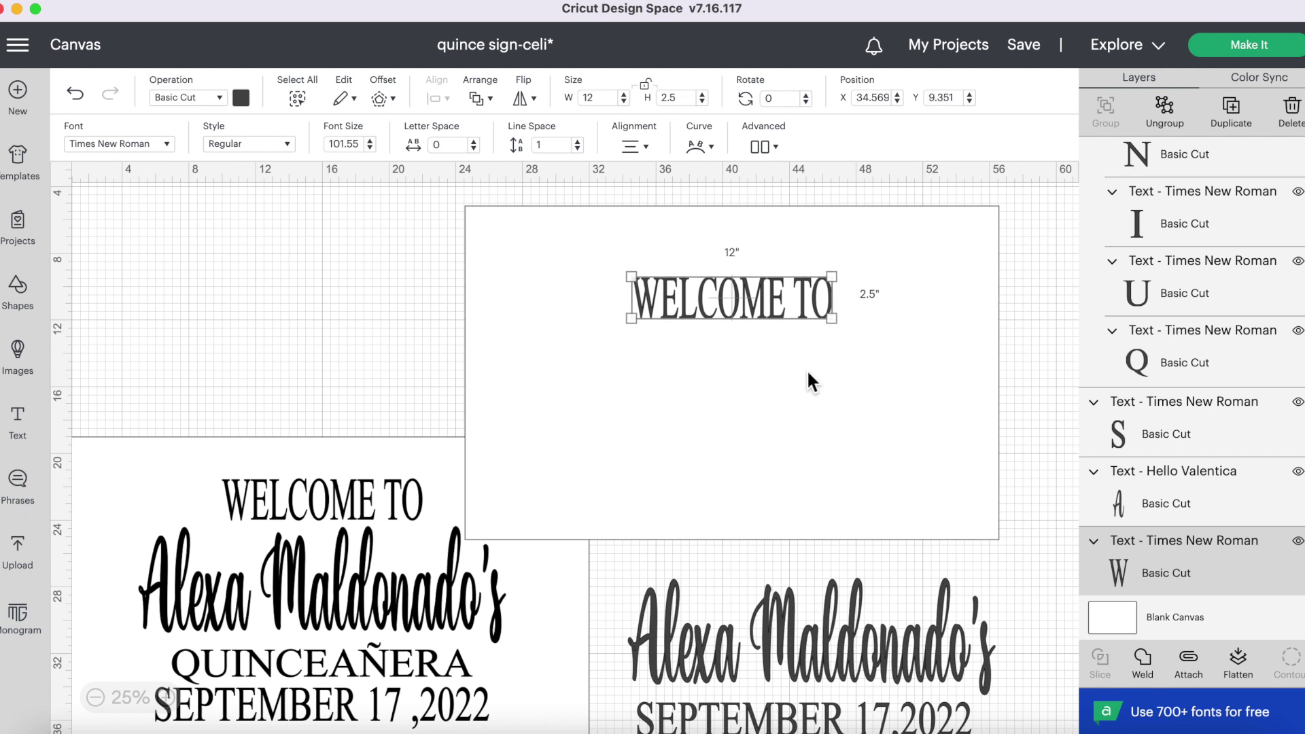
{"action": "key", "text": "Up"}
{"action": "key", "text": "Up"}
{"action": "key", "text": "Up"}
{"action": "key", "text": "Up"}
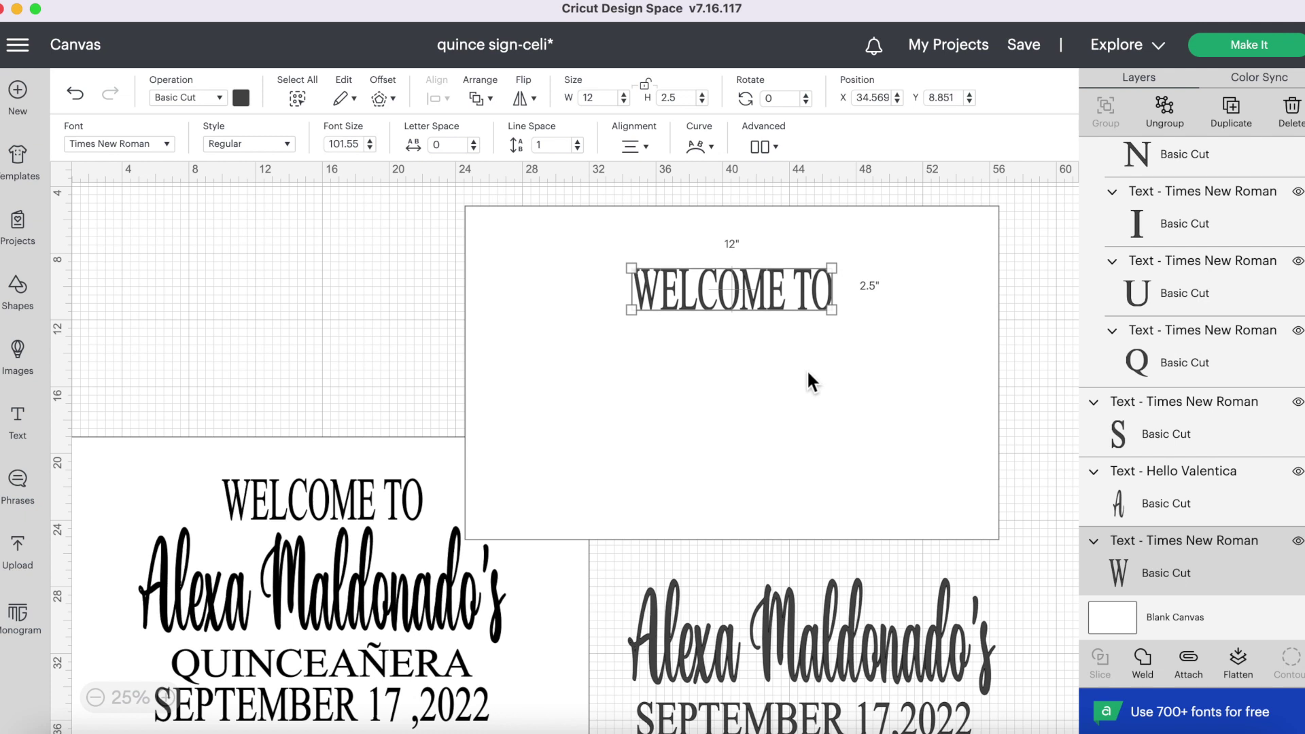
{"action": "key", "text": "Up"}
{"action": "key", "text": "Up"}
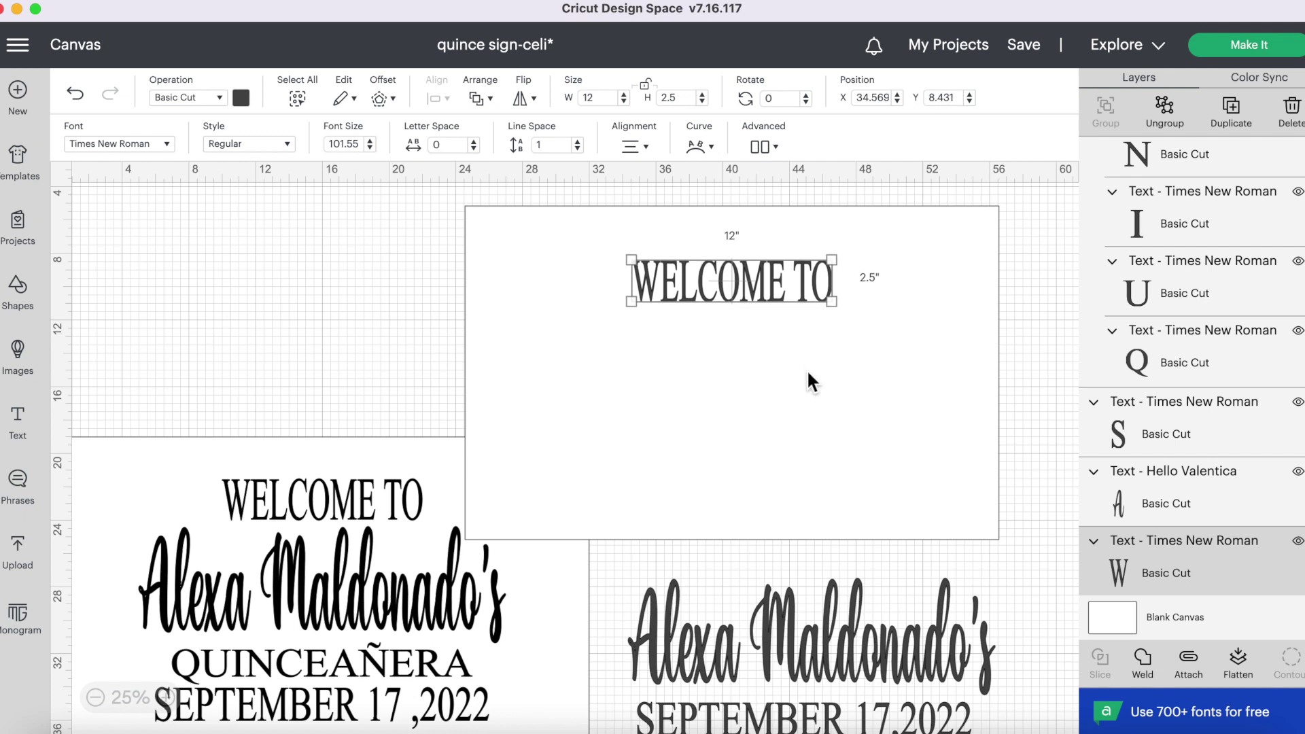
{"action": "key", "text": "Up"}
{"action": "key", "text": "Up"}
{"action": "key", "text": "Up"}
{"action": "key", "text": "Up"}
{"action": "key", "text": "Up"}
- Bring the script name line onto the sign and centre it horizontally with Align > Center
{"action": "left_click_drag", "start_coordinate": [911, 583], "coordinate": [868, 448]}
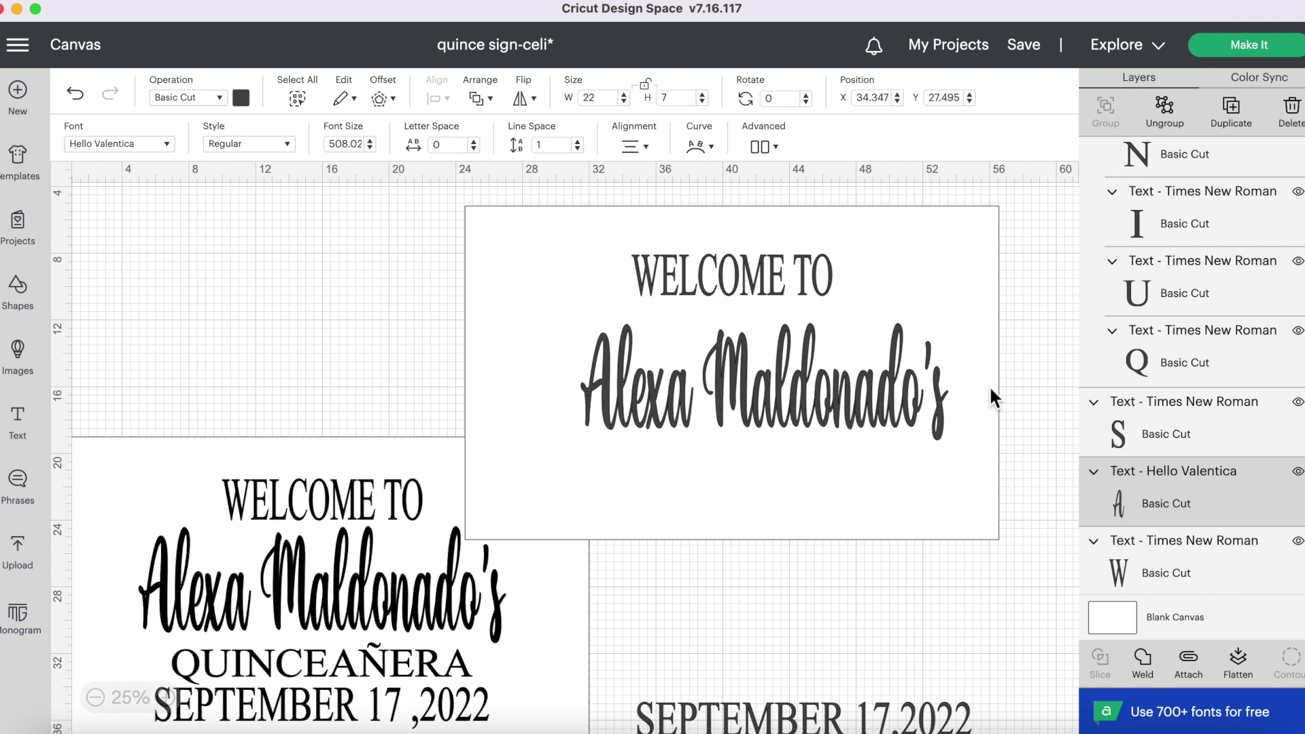
{"action": "left_click_drag", "start_coordinate": [1025, 364], "coordinate": [878, 414]}
{"action": "left_click", "coordinate": [437, 99]}
{"action": "left_click", "coordinate": [508, 297]}
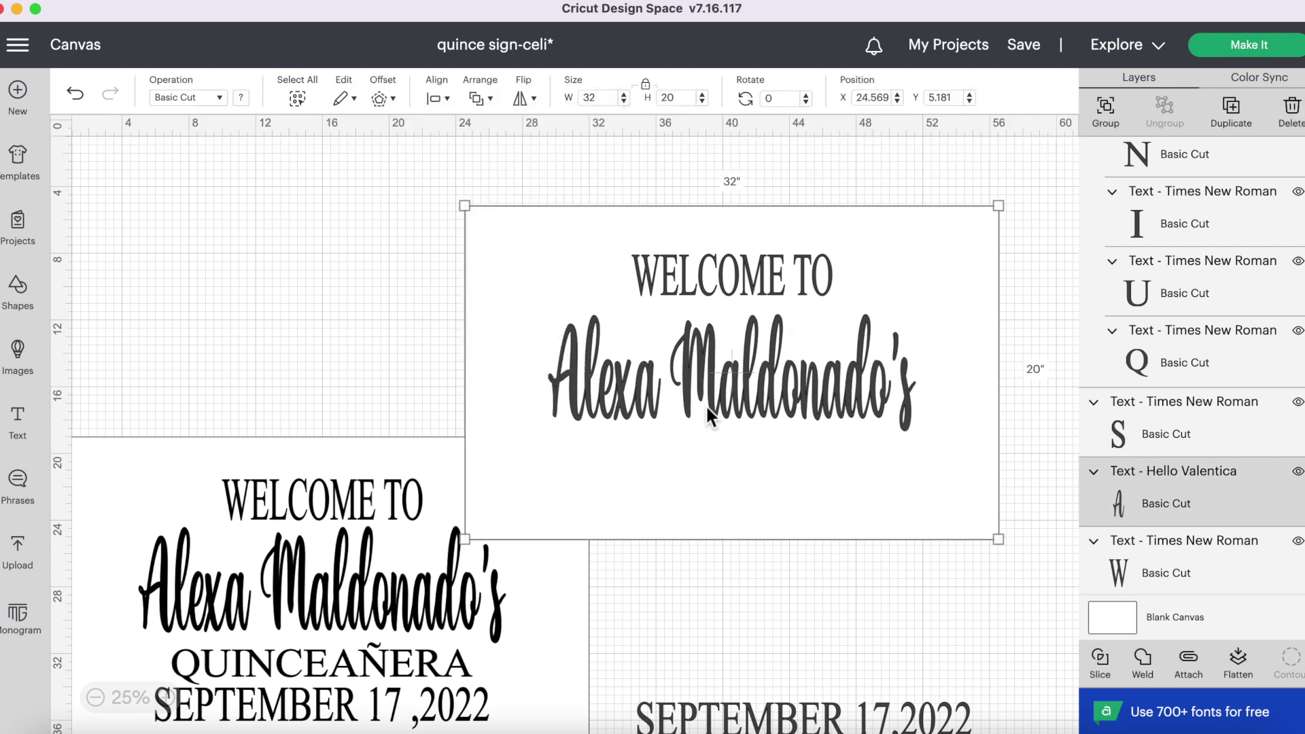
{"action": "left_click", "coordinate": [1030, 338]}
{"action": "left_click", "coordinate": [843, 363]}
- Nudge the script name line to X 29.569, Y 11.001, just beneath WELCOME TO
{"action": "key", "text": "Up"}
{"action": "key", "text": "Up"}
{"action": "key", "text": "Up"}
{"action": "key", "text": "Up"}
{"action": "key", "text": "Up"}
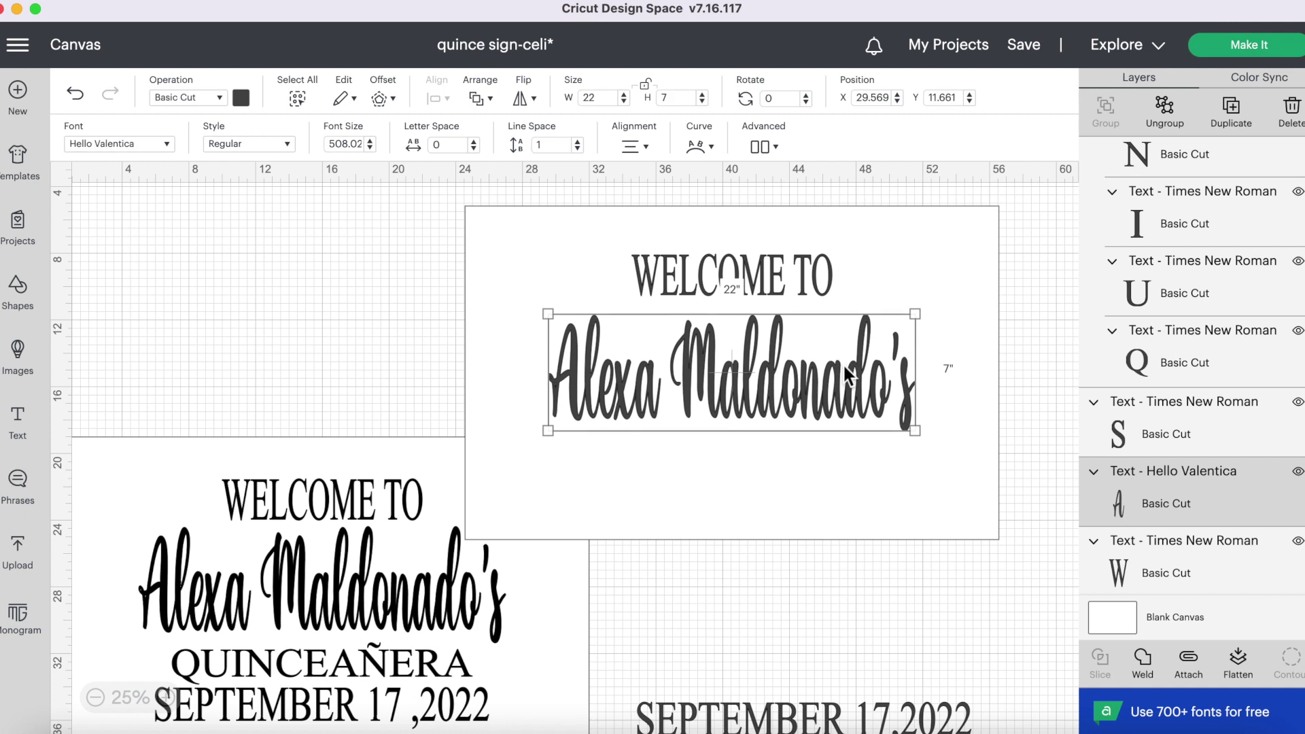
{"action": "key", "text": "Up"}
{"action": "key", "text": "Up"}
{"action": "key", "text": "Up"}
{"action": "key", "text": "Up"}
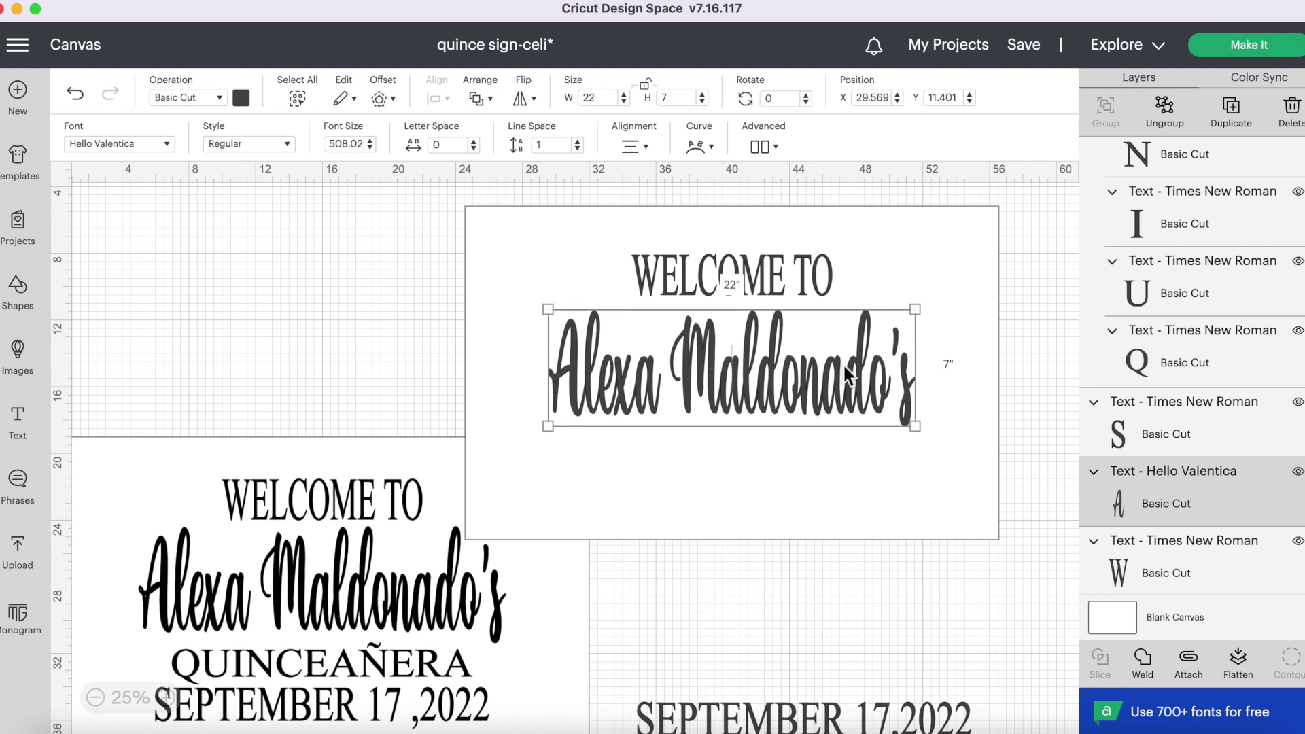
{"action": "key", "text": "Up"}
{"action": "key", "text": "Up"}
{"action": "key", "text": "Up"}
{"action": "key", "text": "Up"}
{"action": "key", "text": "Up"}
{"action": "key", "text": "Up"}
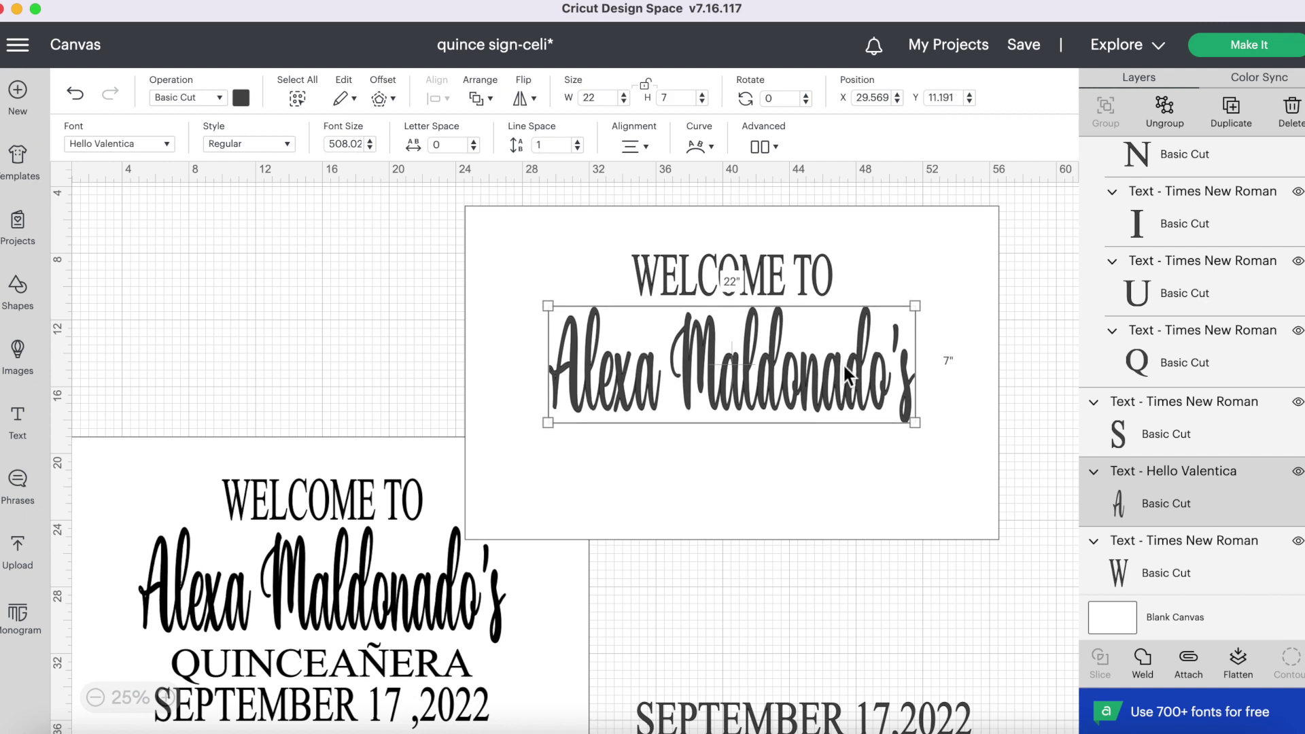
{"action": "key", "text": "Up"}
{"action": "key", "text": "Up"}
{"action": "key", "text": "Up"}
{"action": "key", "text": "Up"}
{"action": "key", "text": "Up"}
{"action": "key", "text": "Up"}
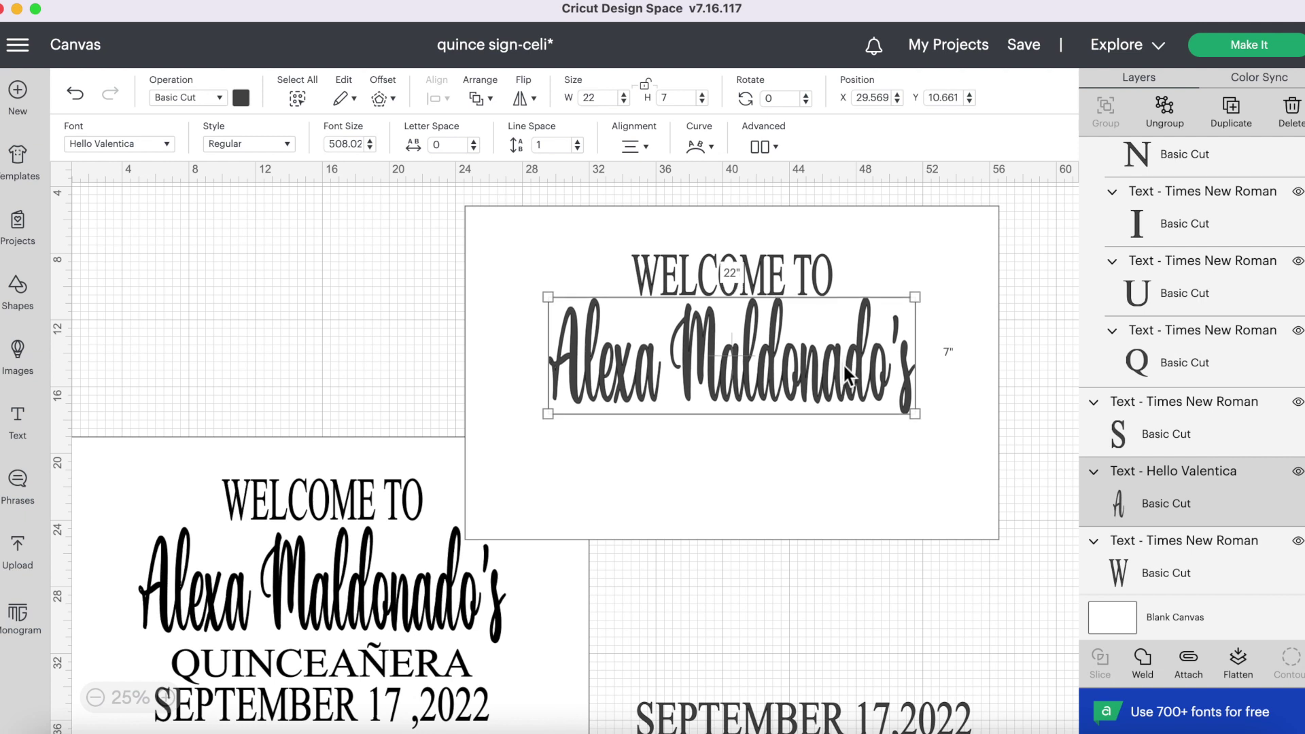
{"action": "key", "text": "Down"}
{"action": "key", "text": "Down"}
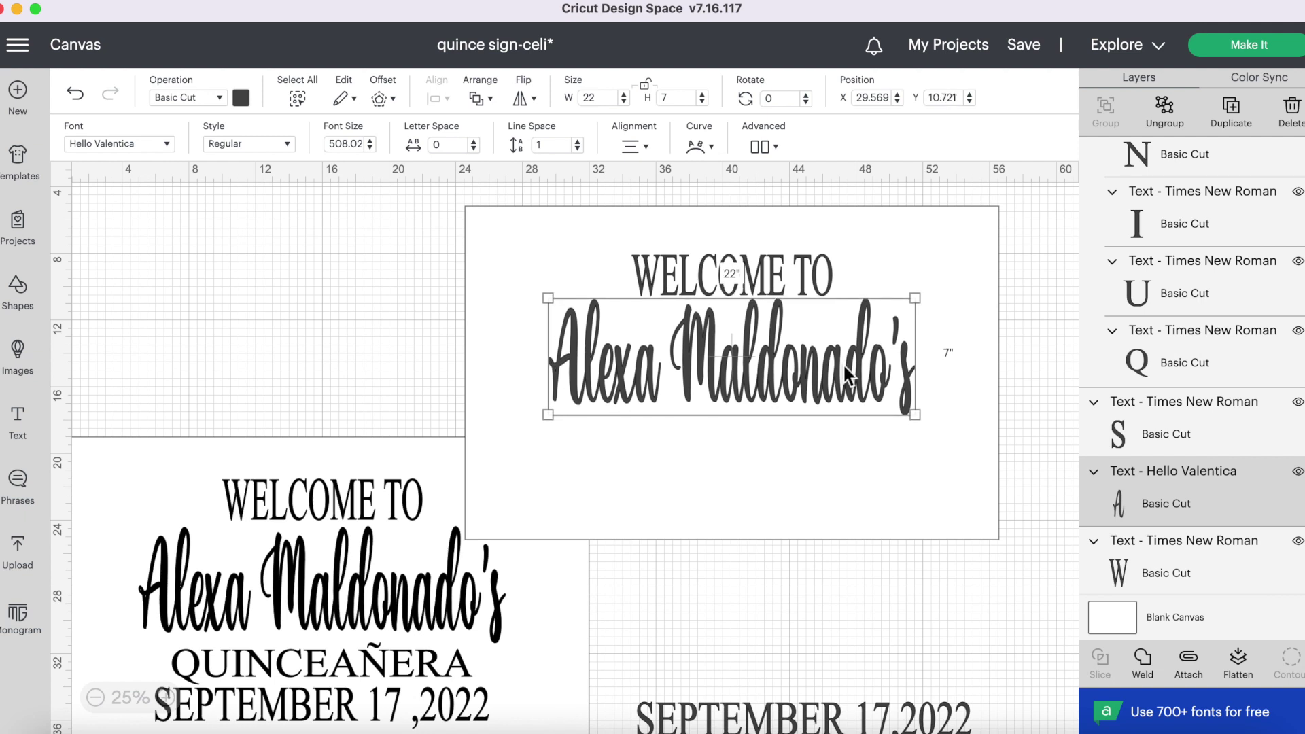
{"action": "key", "text": "Down"}
{"action": "key", "text": "Down"}
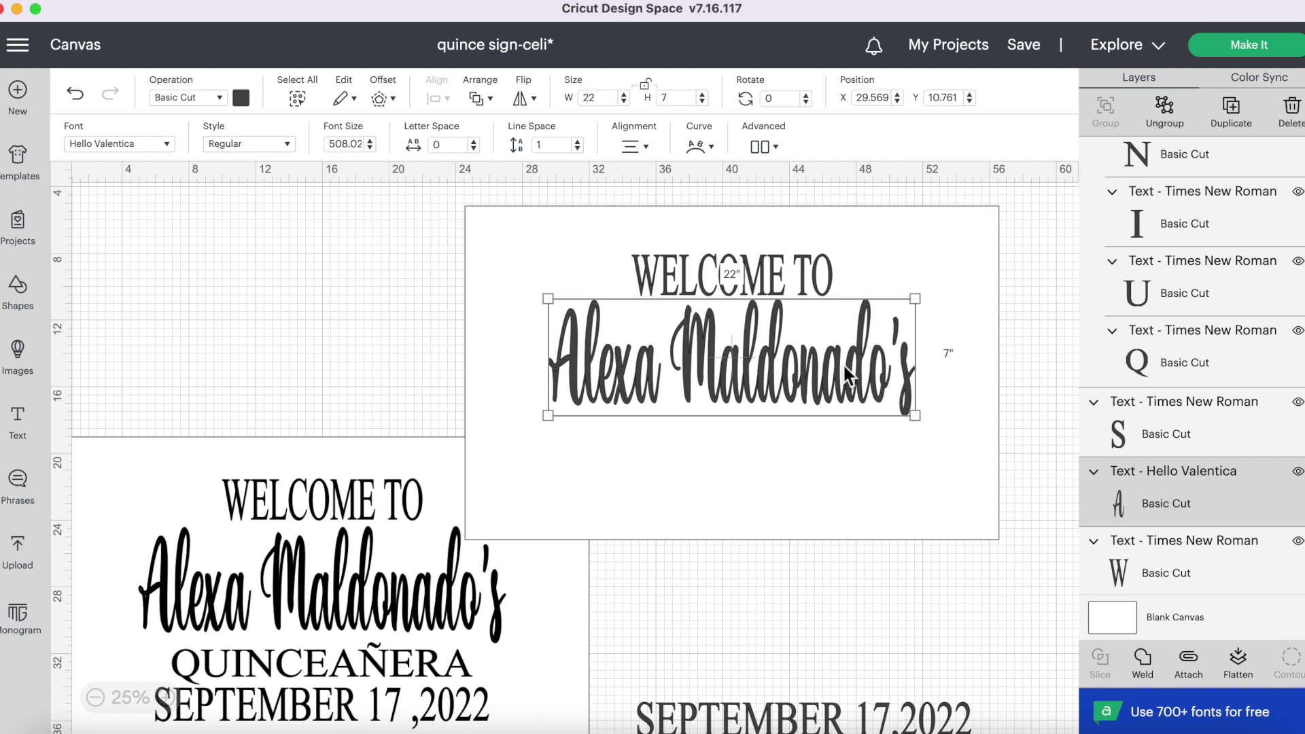
{"action": "key", "text": "Down"}
{"action": "key", "text": "Down"}
{"action": "key", "text": "Down"}
{"action": "key", "text": "Down"}
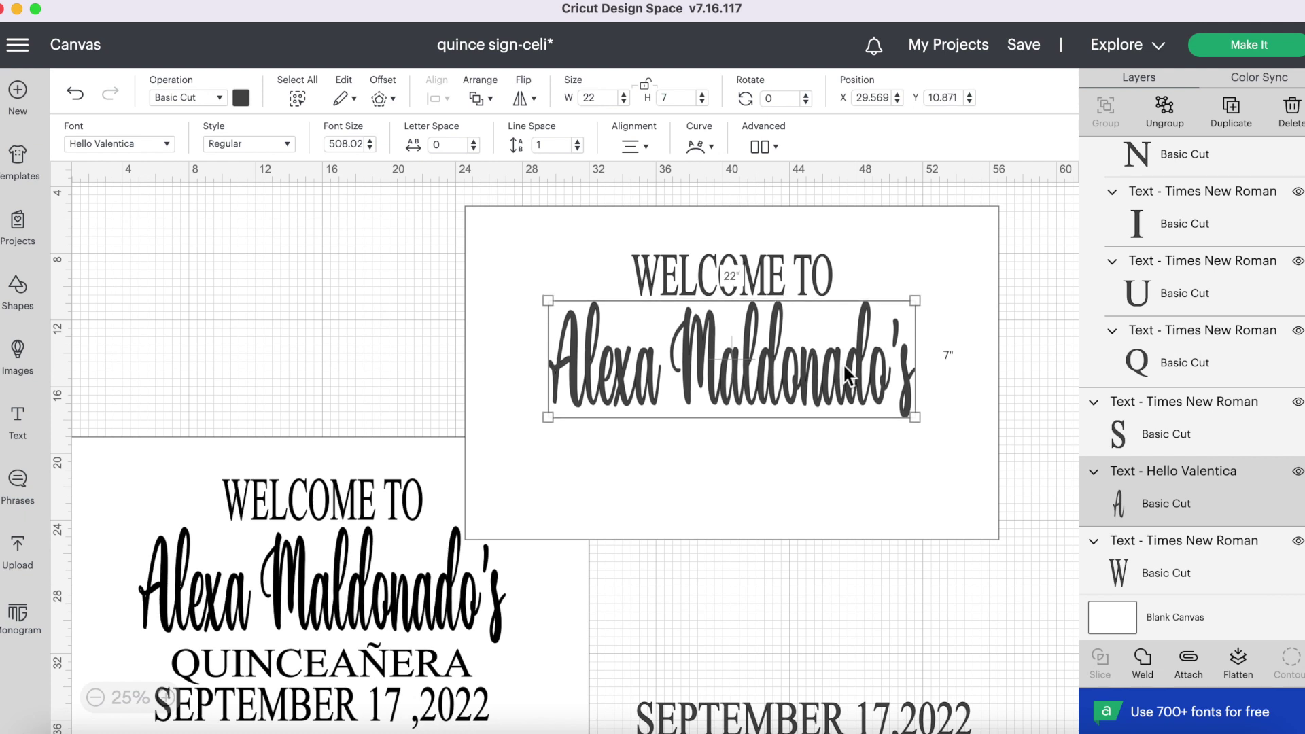
{"action": "left_click", "coordinate": [1034, 367]}
{"action": "left_click", "coordinate": [828, 369]}
{"action": "key", "text": "Down"}
{"action": "key", "text": "Down"}
{"action": "key", "text": "Down"}
{"action": "key", "text": "Down"}
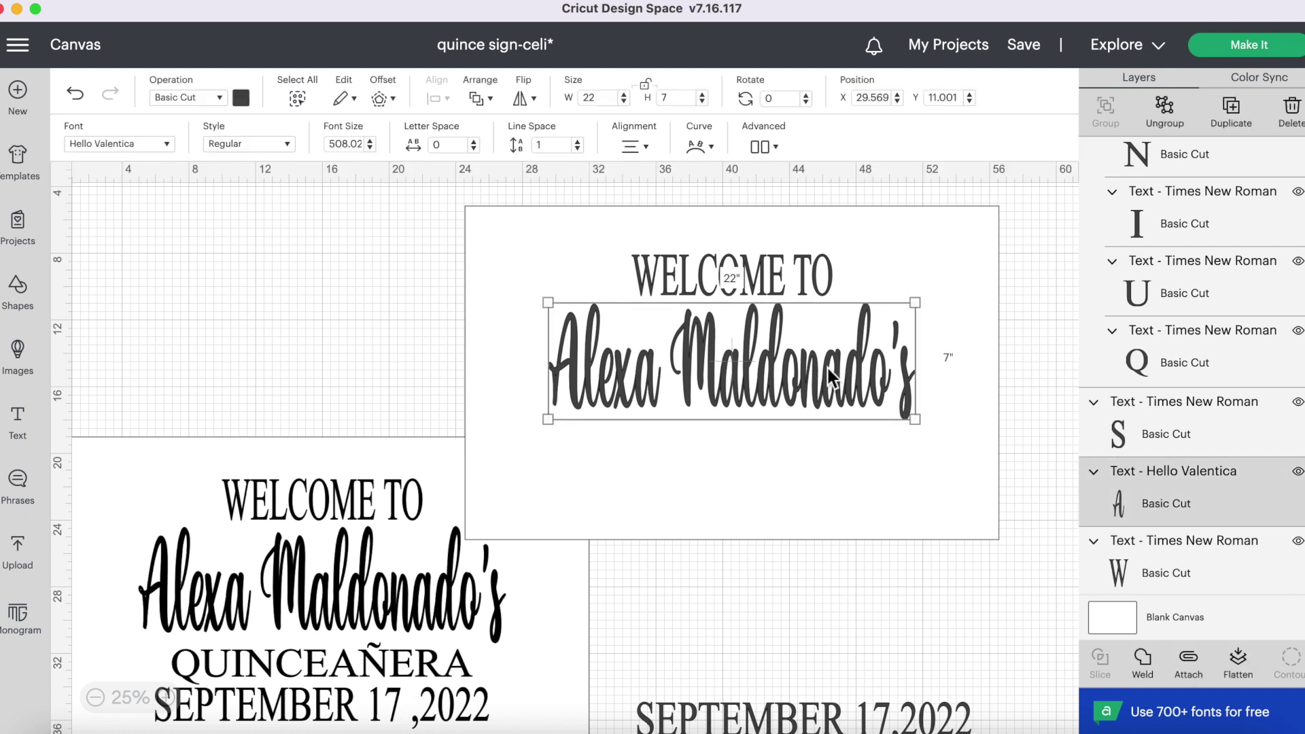
{"action": "key", "text": "Down"}
{"action": "key", "text": "Down"}
- Bring QUINCEAÑERA up onto the sign and align it with the other lines
{"action": "left_click", "coordinate": [1026, 316]}
{"action": "left_click_drag", "start_coordinate": [848, 727], "coordinate": [845, 683]}
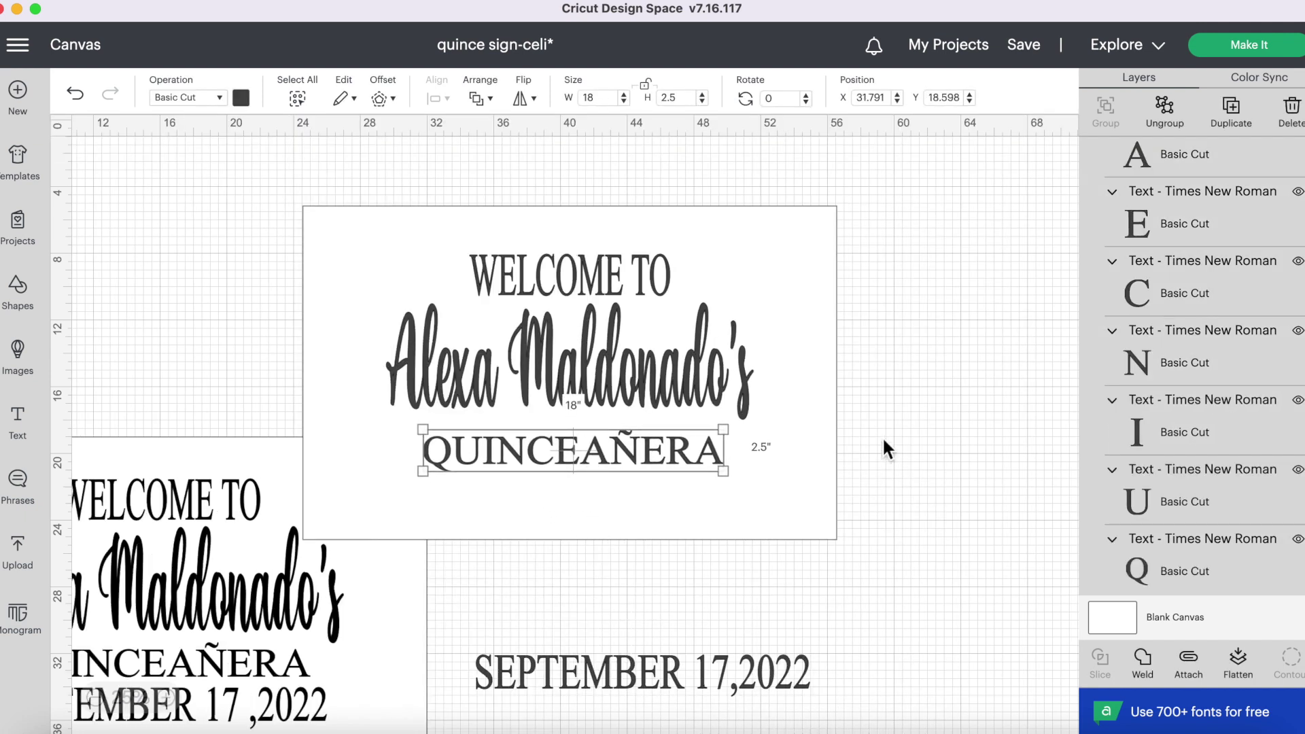
{"action": "left_click", "coordinate": [298, 97]}
{"action": "left_click", "coordinate": [437, 98]}
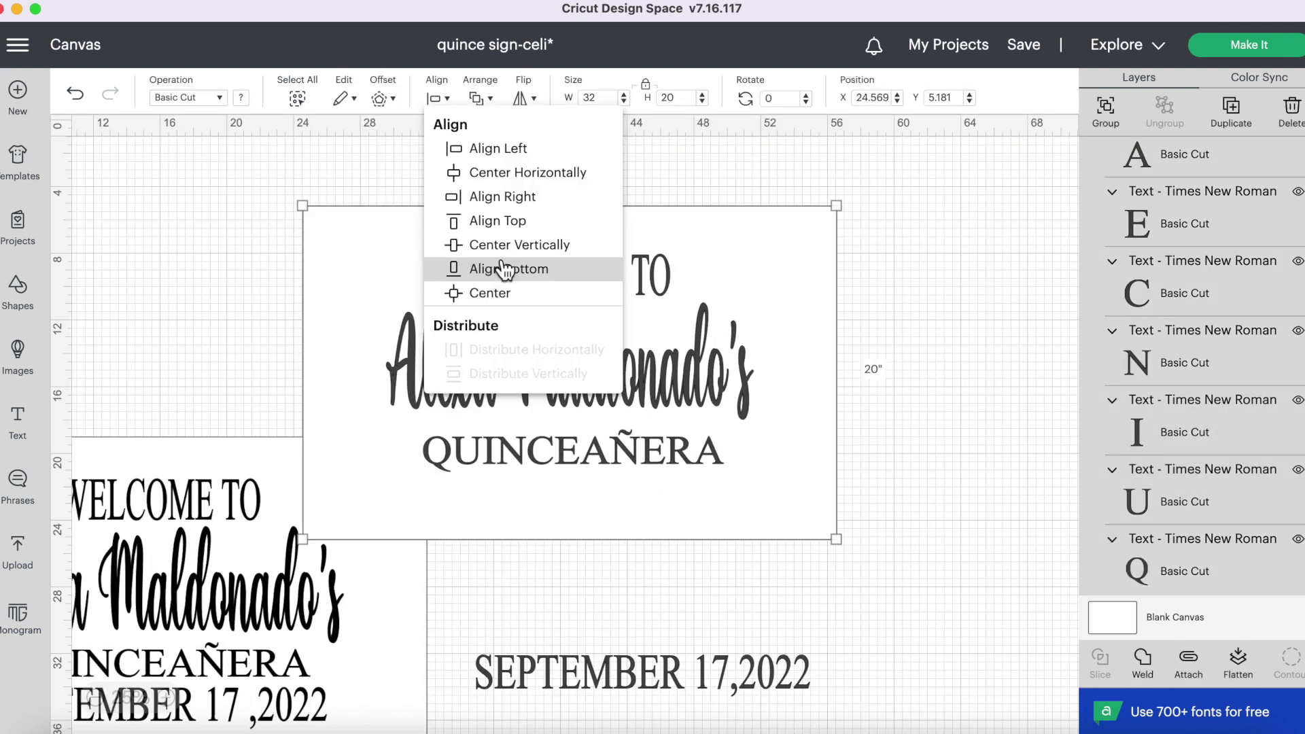
{"action": "left_click", "coordinate": [469, 245]}
- Move QUINCEAÑERA down to Y 18.121 so it clears the name line
{"action": "left_click", "coordinate": [985, 371]}
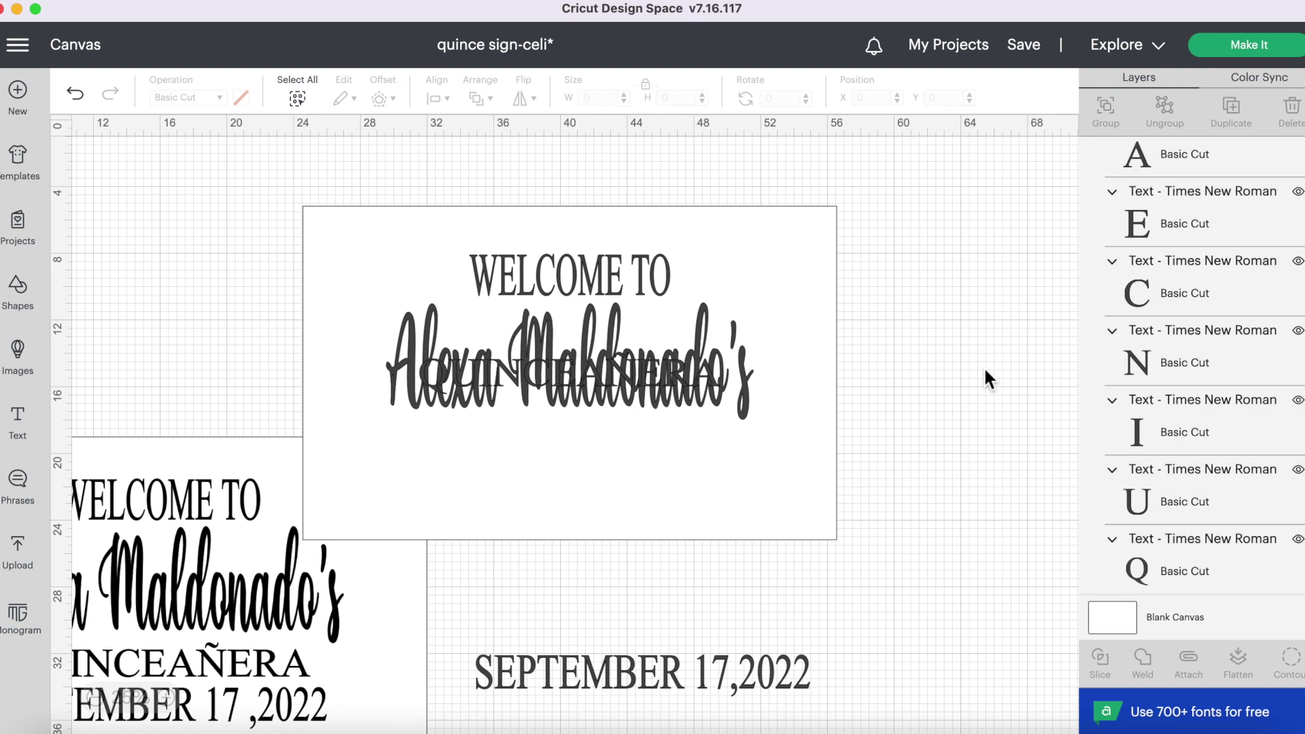
{"action": "left_click", "coordinate": [711, 378]}
{"action": "mouse_move", "coordinate": [711, 378]}
{"action": "left_mouse_down"}
{"action": "mouse_move", "coordinate": [711, 395]}
{"action": "mouse_move", "coordinate": [706, 359]}
{"action": "mouse_move", "coordinate": [712, 378]}
{"action": "left_mouse_up"}
{"action": "key", "text": "Down"}
{"action": "key", "text": "Down"}
{"action": "key", "text": "Down"}
{"action": "key", "text": "Down"}
{"action": "key", "text": "Down"}
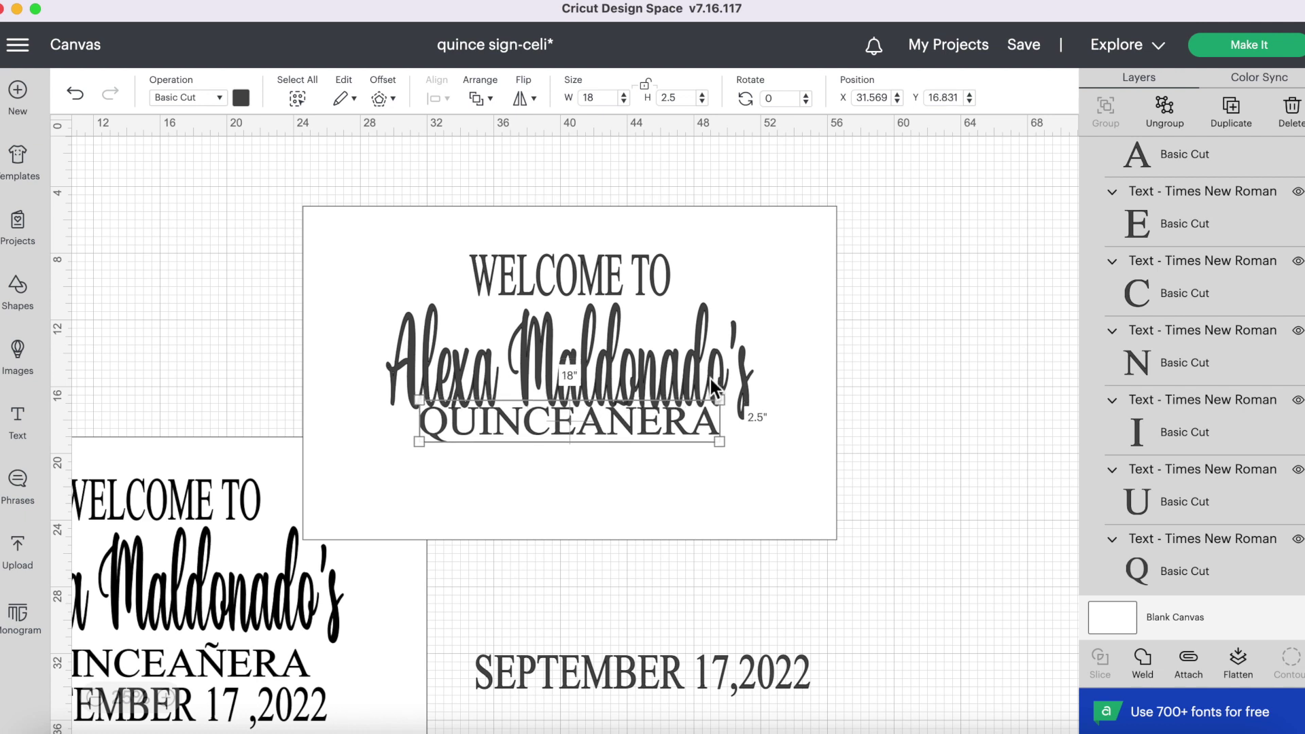
{"action": "key", "text": "Down"}
{"action": "key", "text": "Down"}
{"action": "key", "text": "Down"}
{"action": "key", "text": "Down"}
{"action": "key", "text": "Down"}
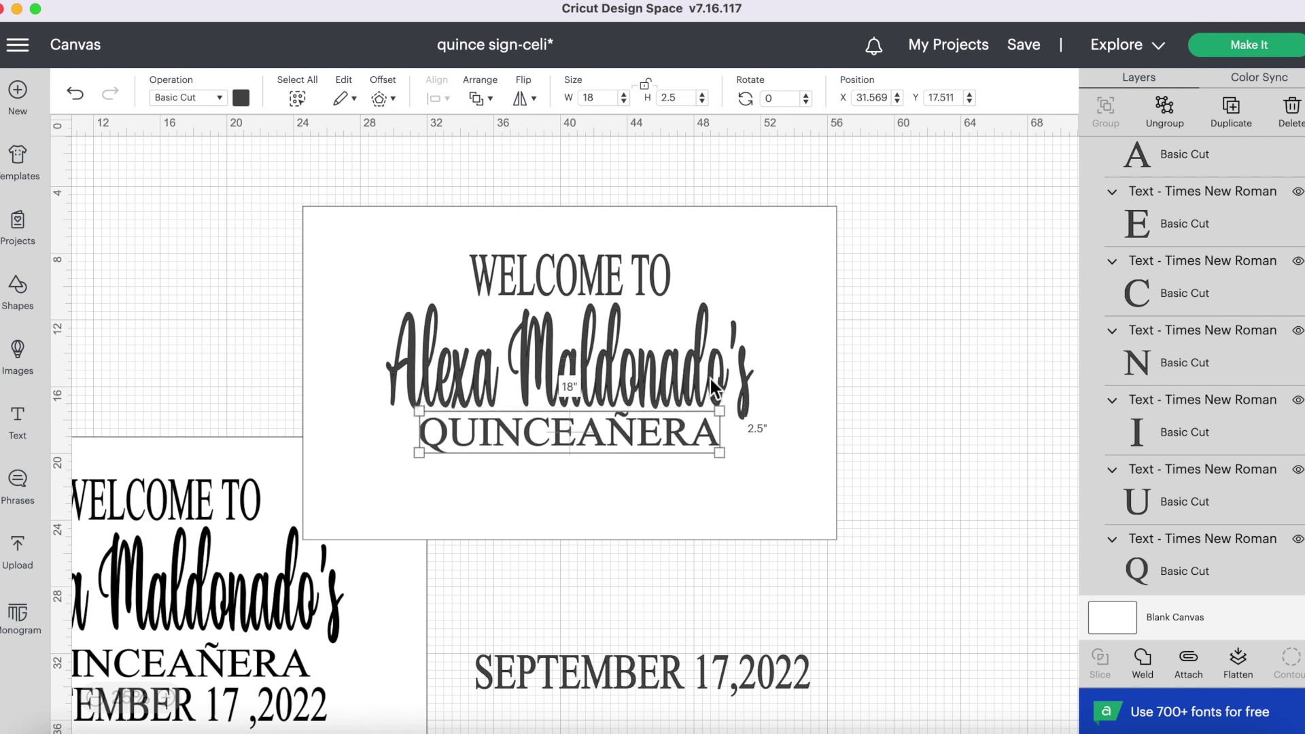
{"action": "key", "text": "Down"}
{"action": "key", "text": "Down"}
{"action": "key", "text": "Down"}
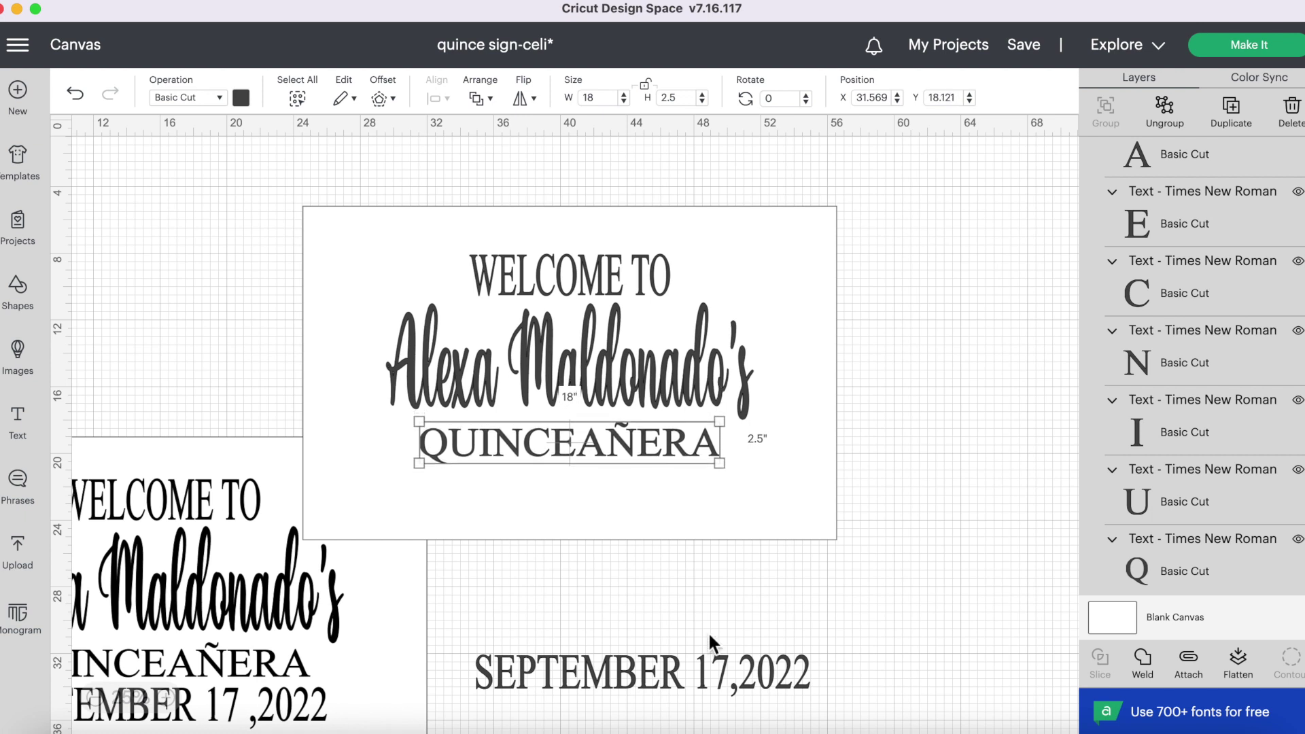
- Bring SEPTEMBER 17,2022 onto the sign and centre it horizontally
{"action": "left_click_drag", "start_coordinate": [713, 667], "coordinate": [641, 499]}
{"action": "left_click", "coordinate": [846, 510]}
{"action": "left_click", "coordinate": [669, 404]}
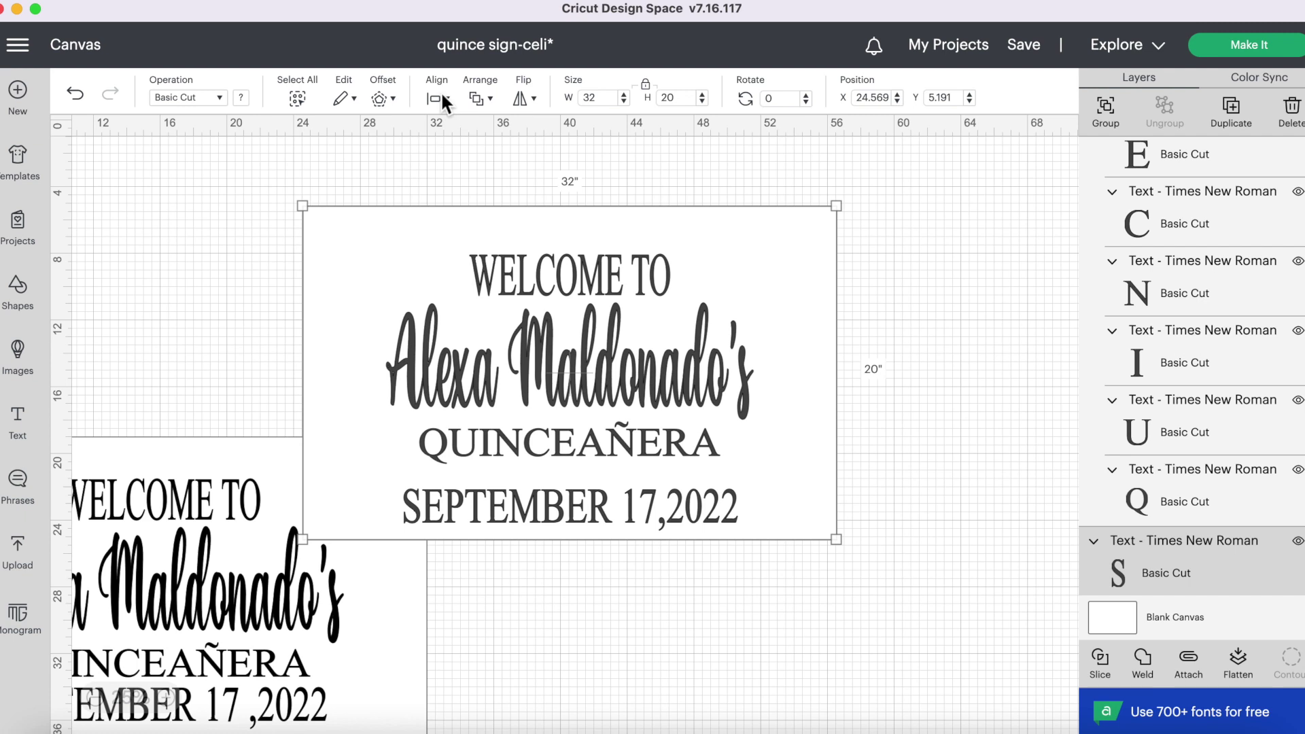
{"action": "left_click", "coordinate": [437, 97]}
{"action": "left_click", "coordinate": [495, 294]}
- Nudge the date down to Y 20.961, beneath QUINCEAÑERA
{"action": "left_click", "coordinate": [849, 371]}
{"action": "left_click", "coordinate": [1107, 557]}
{"action": "key", "text": "Down"}
{"action": "key", "text": "Down"}
{"action": "key", "text": "Down"}
{"action": "key", "text": "Down"}
{"action": "key", "text": "Down"}
{"action": "key", "text": "Down"}
{"action": "key", "text": "Down"}
{"action": "key", "text": "Down"}
{"action": "key", "text": "Down"}
{"action": "key", "text": "Down"}
{"action": "key", "text": "Down"}
{"action": "key", "text": "Down"}
{"action": "key", "text": "Down"}
{"action": "key", "text": "Down"}
{"action": "key", "text": "Down"}
{"action": "key", "text": "Down"}
{"action": "key", "text": "Down"}
{"action": "key", "text": "Down"}
{"action": "key", "text": "Down"}
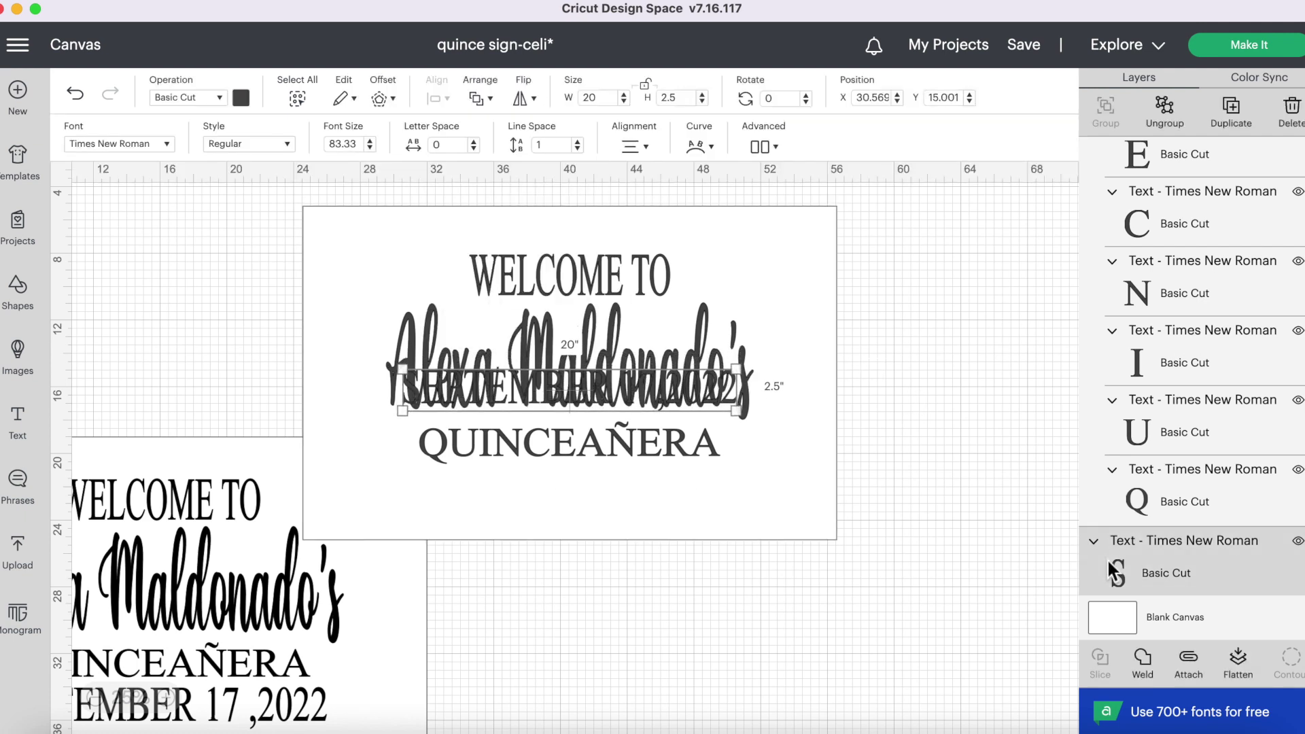
{"action": "key", "text": "Down"}
{"action": "key", "text": "Down"}
{"action": "key", "text": "Down"}
{"action": "key", "text": "Down"}
{"action": "key", "text": "Down"}
{"action": "key", "text": "Down"}
{"action": "key", "text": "Down"}
{"action": "key", "text": "Down"}
{"action": "key", "text": "Down"}
{"action": "key", "text": "Down"}
{"action": "key", "text": "Down"}
{"action": "key", "text": "Down"}
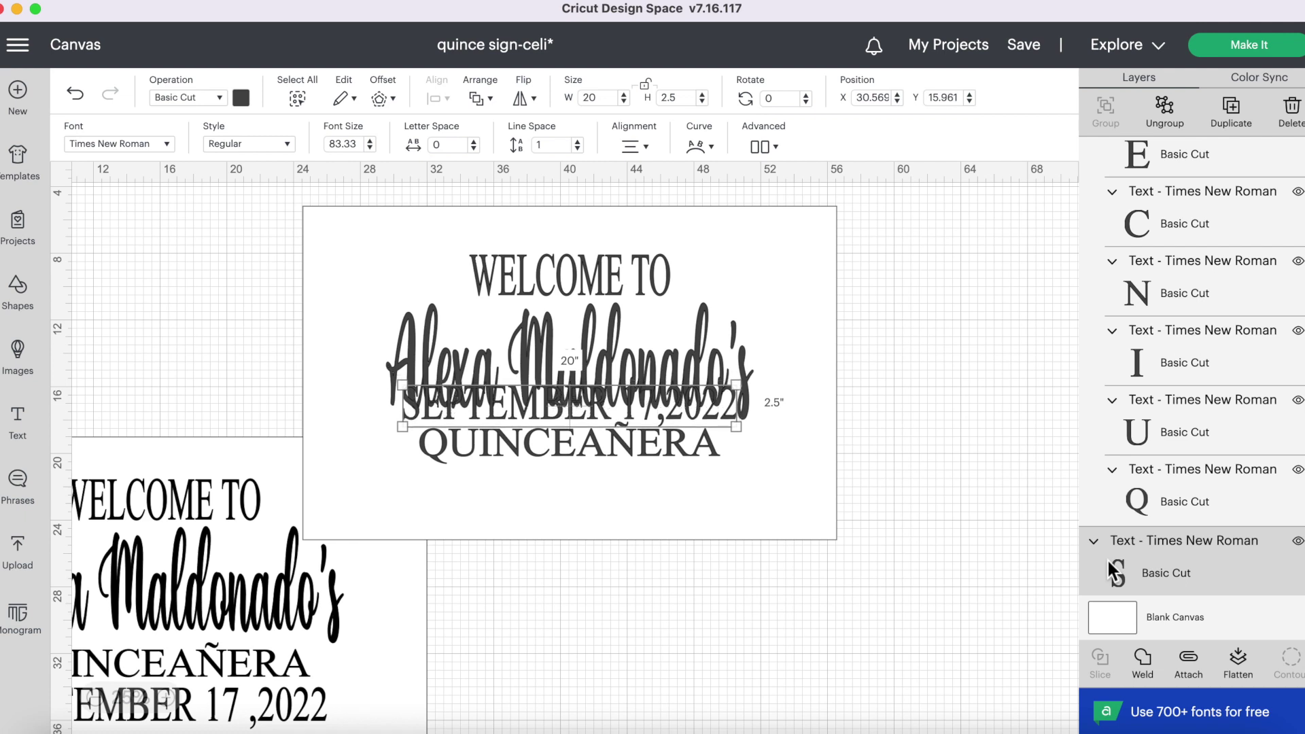
{"action": "key", "text": "Down"}
{"action": "key", "text": "Down"}
{"action": "key", "text": "Down"}
{"action": "key", "text": "Down"}
{"action": "key", "text": "Down"}
{"action": "key", "text": "Down"}
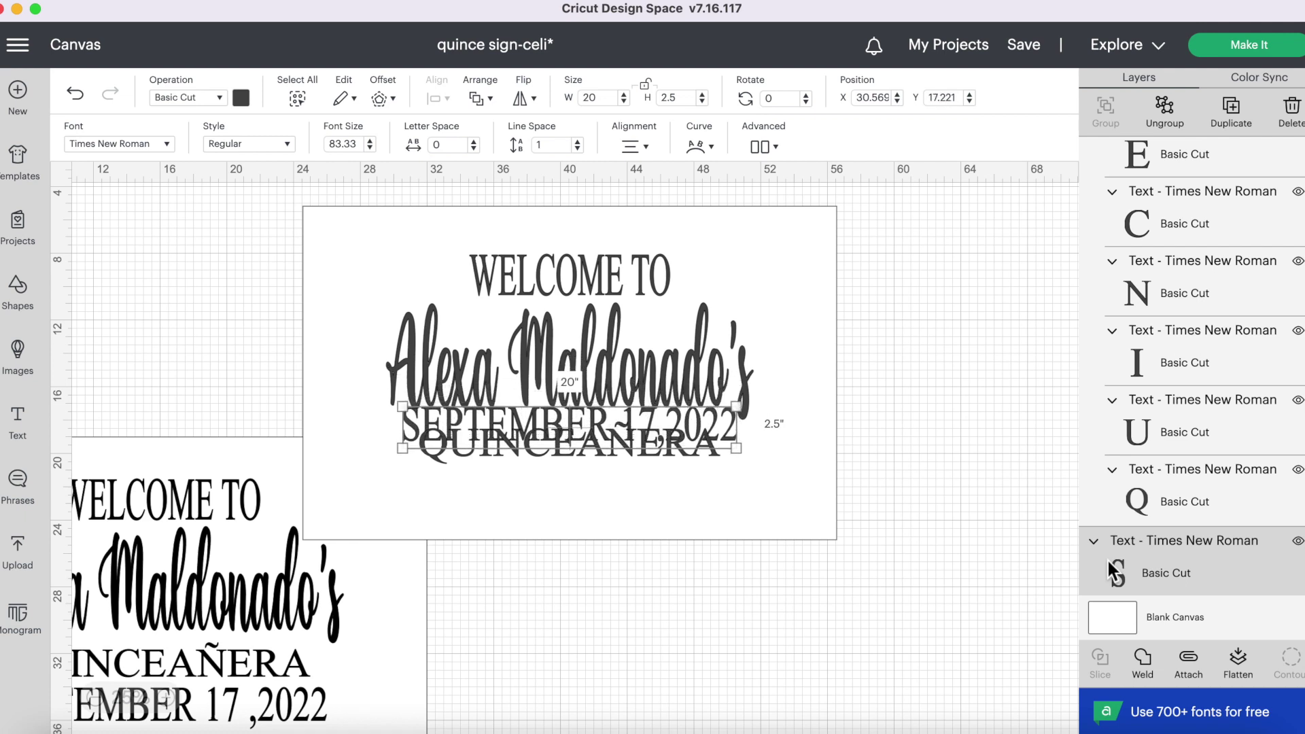
{"action": "key", "text": "Down"}
{"action": "key", "text": "Down"}
{"action": "key", "text": "Down"}
{"action": "key", "text": "Down"}
{"action": "key", "text": "Down"}
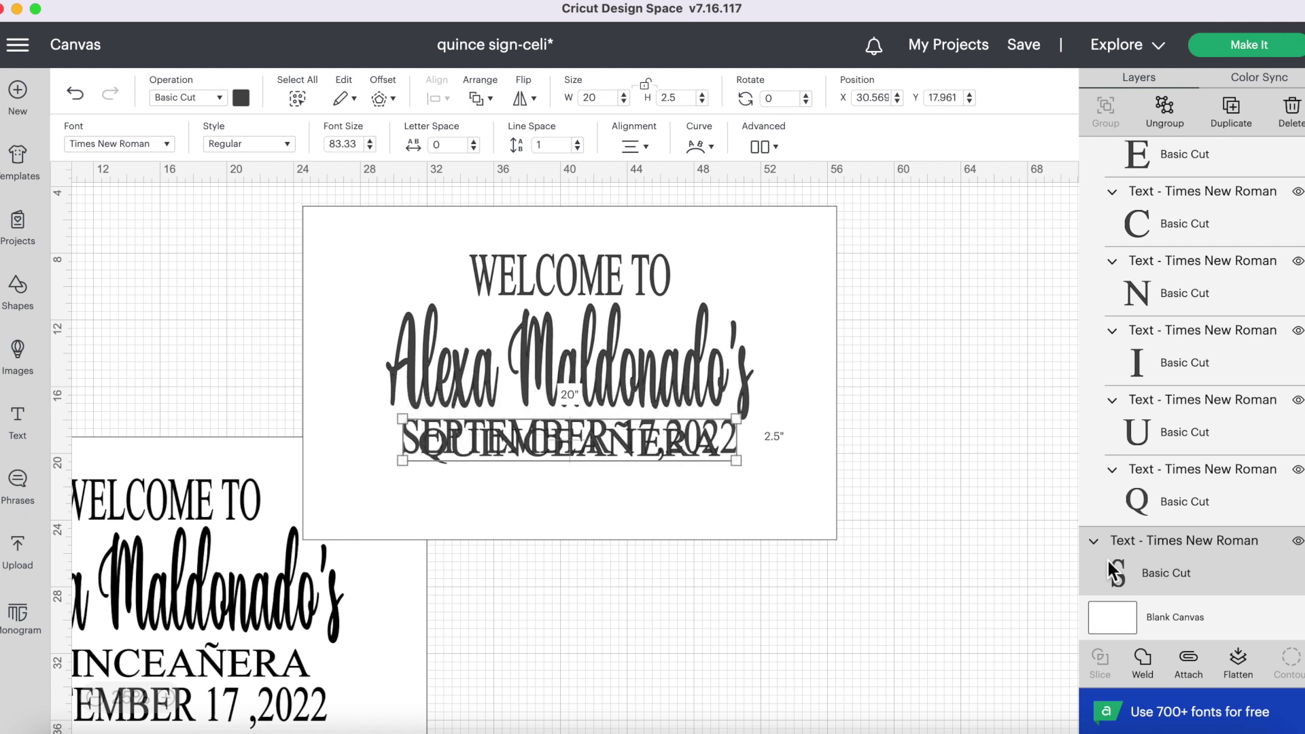
{"action": "key", "text": "Down"}
{"action": "key", "text": "Down"}
{"action": "key", "text": "Down"}
{"action": "key", "text": "Down"}
{"action": "key", "text": "Down"}
{"action": "key", "text": "Down"}
{"action": "key", "text": "Down"}
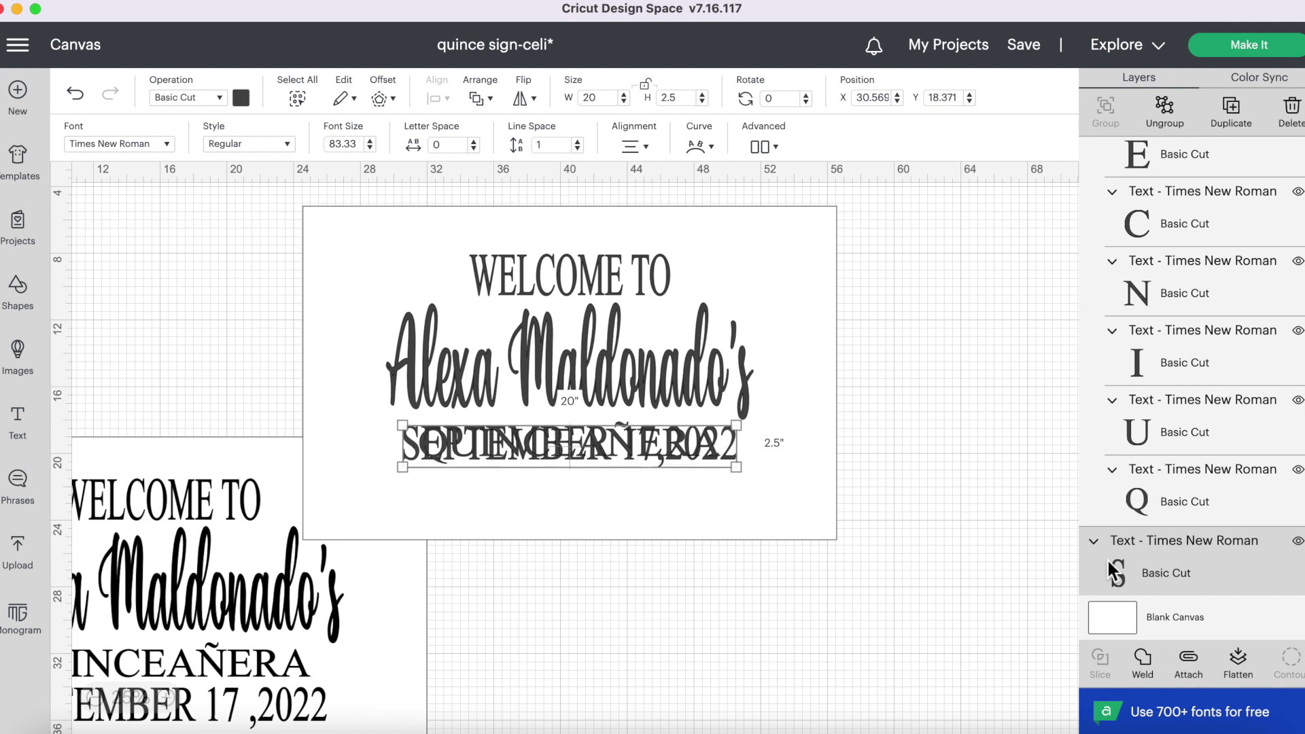
{"action": "key", "text": "Down"}
{"action": "key", "text": "Down"}
{"action": "key", "text": "Down"}
{"action": "key", "text": "Down"}
{"action": "key", "text": "Down"}
{"action": "key", "text": "Down"}
{"action": "key", "text": "Down"}
{"action": "key", "text": "Down"}
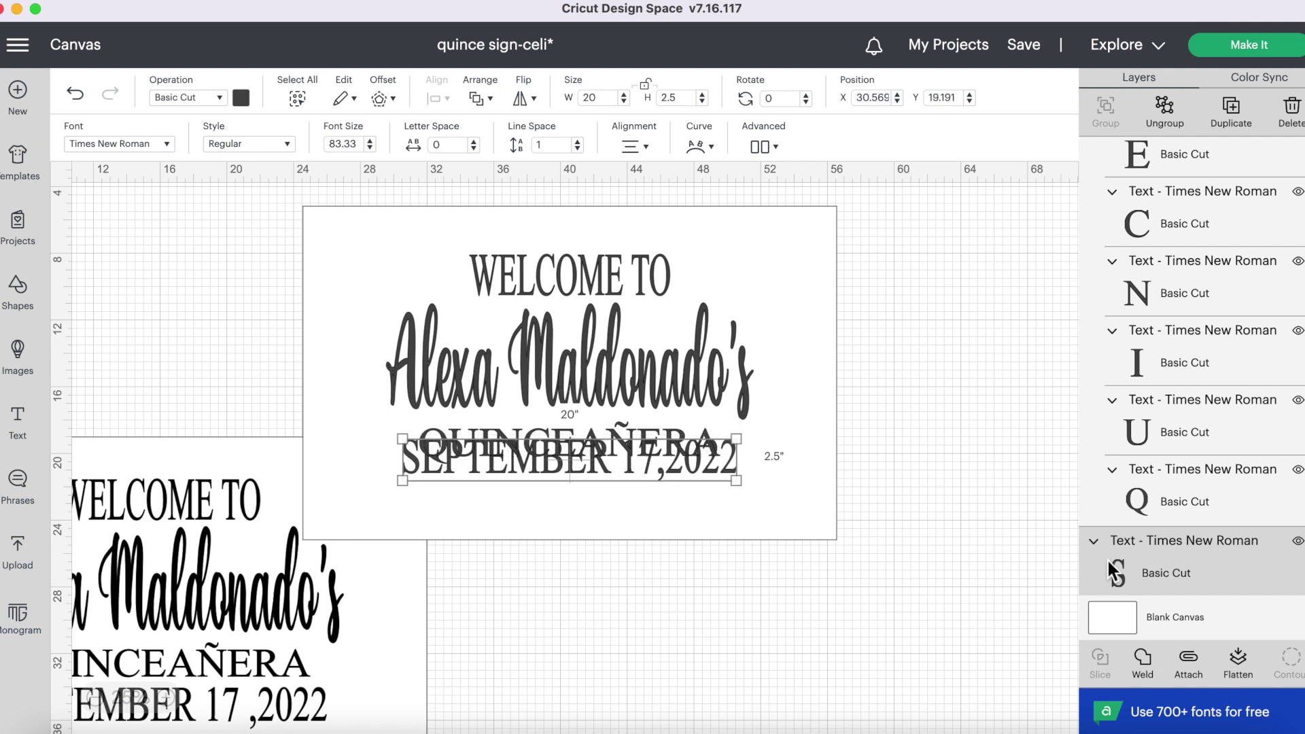
{"action": "key", "text": "Down"}
{"action": "key", "text": "Down"}
{"action": "key", "text": "Down"}
{"action": "key", "text": "Down"}
{"action": "key", "text": "Down"}
{"action": "key", "text": "Down"}
{"action": "key", "text": "Down"}
{"action": "key", "text": "Down"}
{"action": "key", "text": "Down"}
{"action": "key", "text": "Down"}
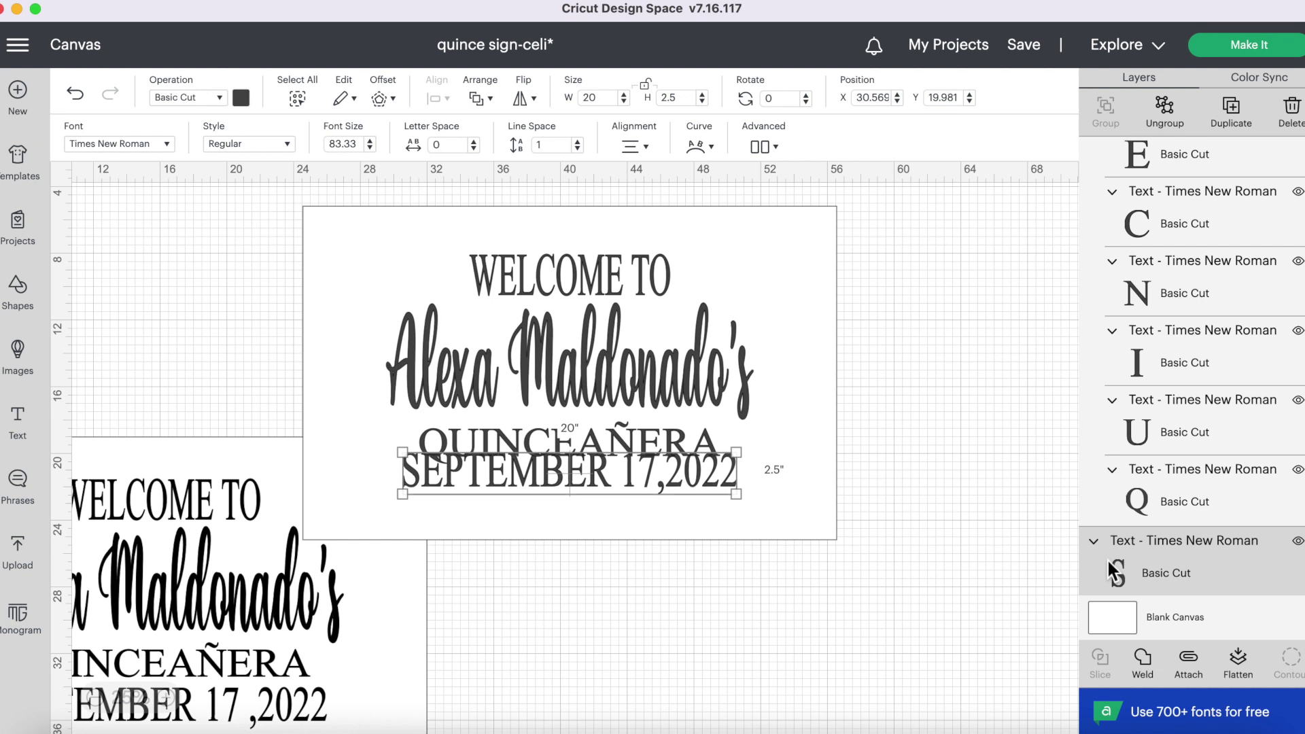
{"action": "key", "text": "Down"}
{"action": "key", "text": "Down"}
{"action": "key", "text": "Down"}
{"action": "key", "text": "Down"}
{"action": "key", "text": "Down"}
{"action": "key", "text": "Down"}
{"action": "key", "text": "Down"}
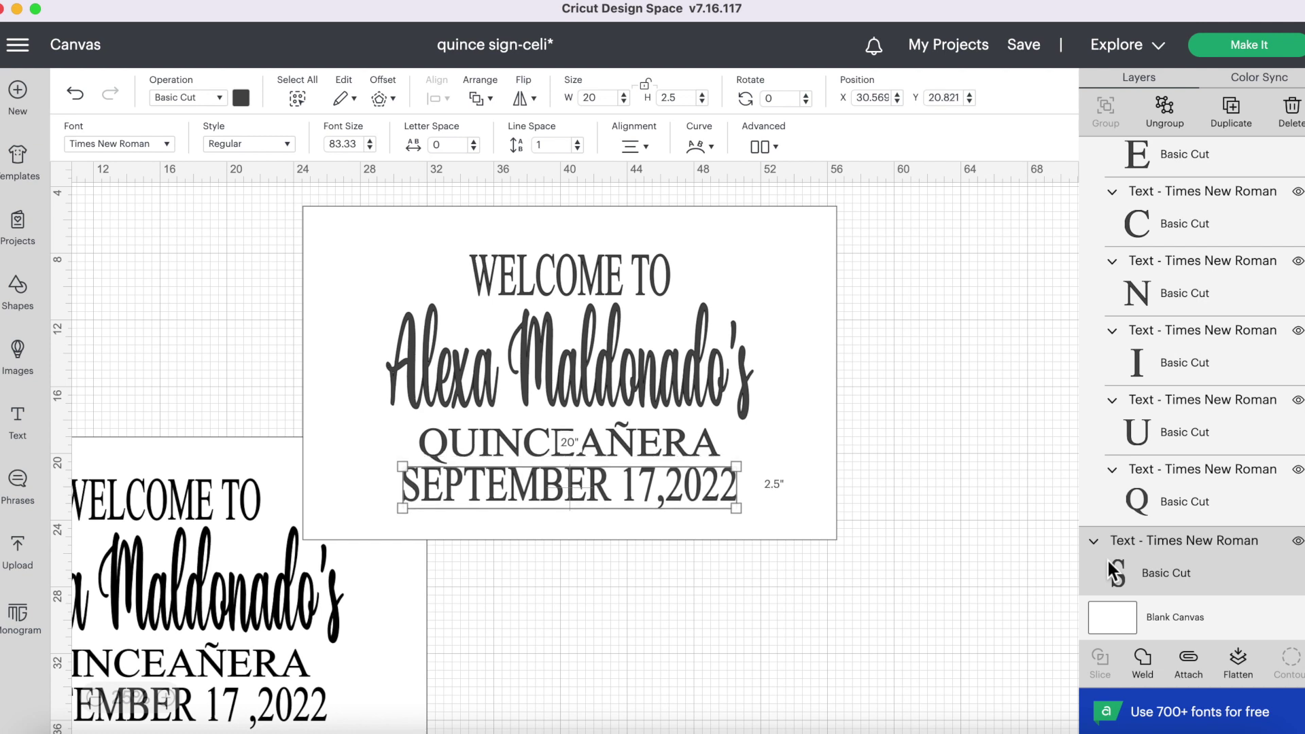
{"action": "key", "text": "Up"}
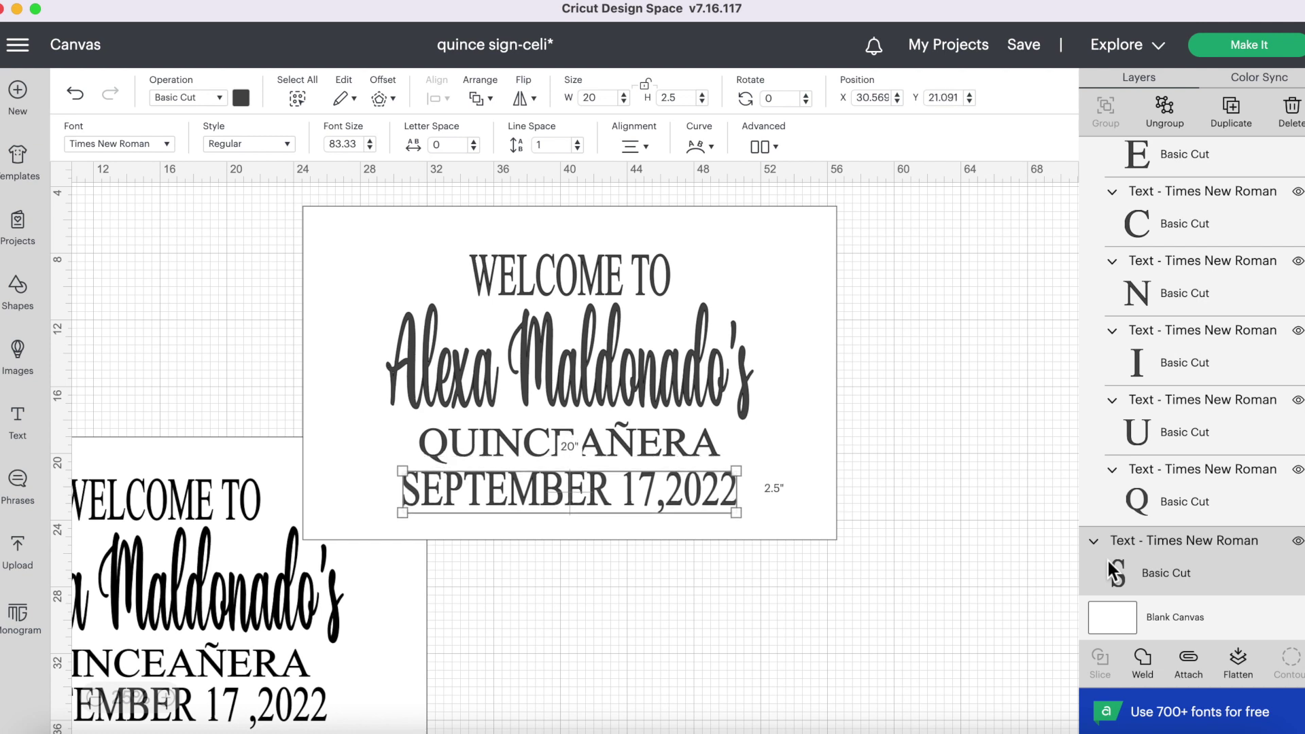
{"action": "key", "text": "Up"}
{"action": "key", "text": "Up"}
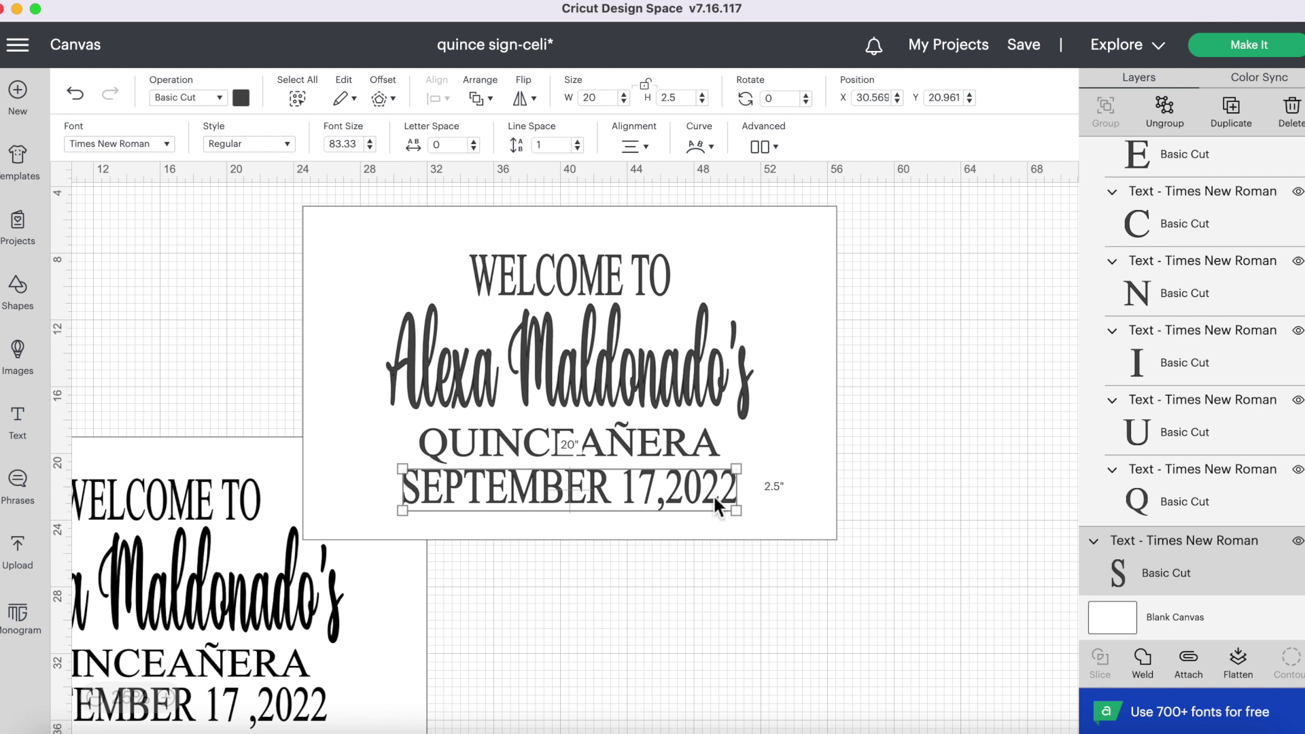
- Select all four text lines together to check their combined size, then deselect
{"action": "left_click", "coordinate": [688, 435], "text": "shift"}
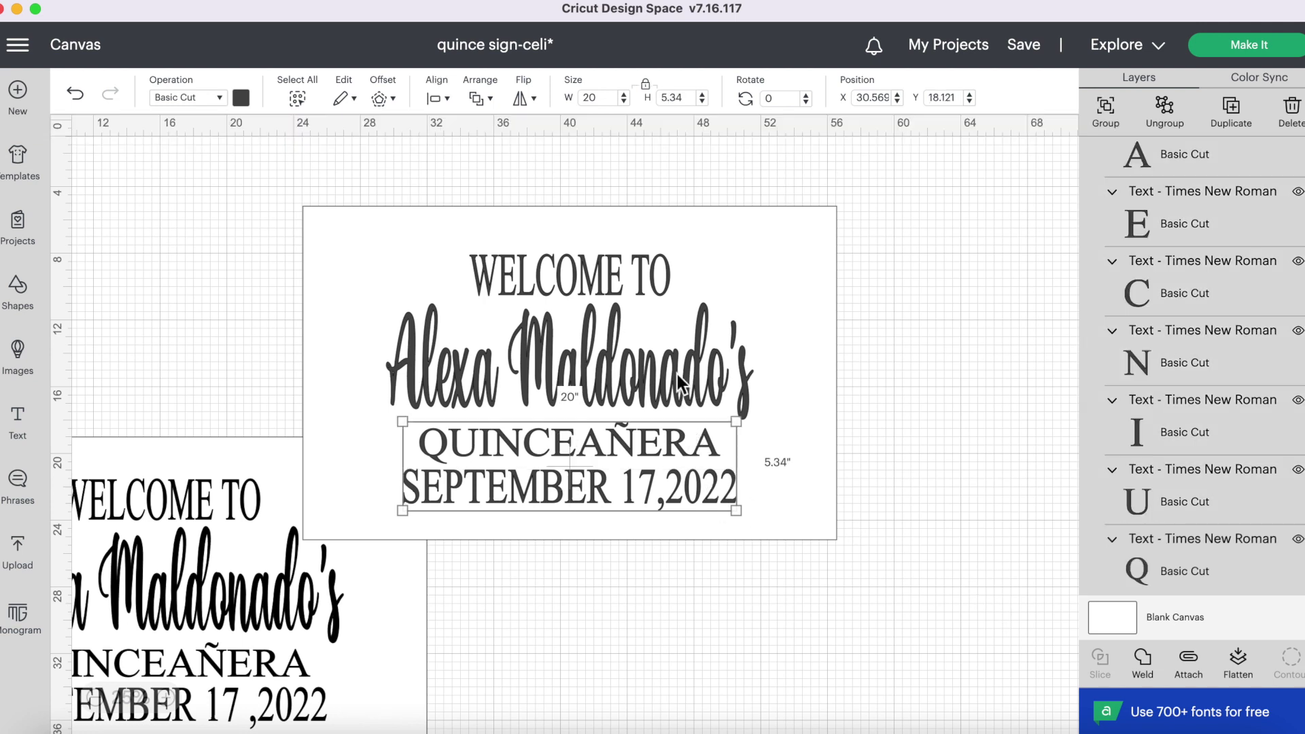
{"action": "left_click", "coordinate": [677, 374], "text": "shift"}
{"action": "left_click", "coordinate": [646, 279], "text": "shift"}
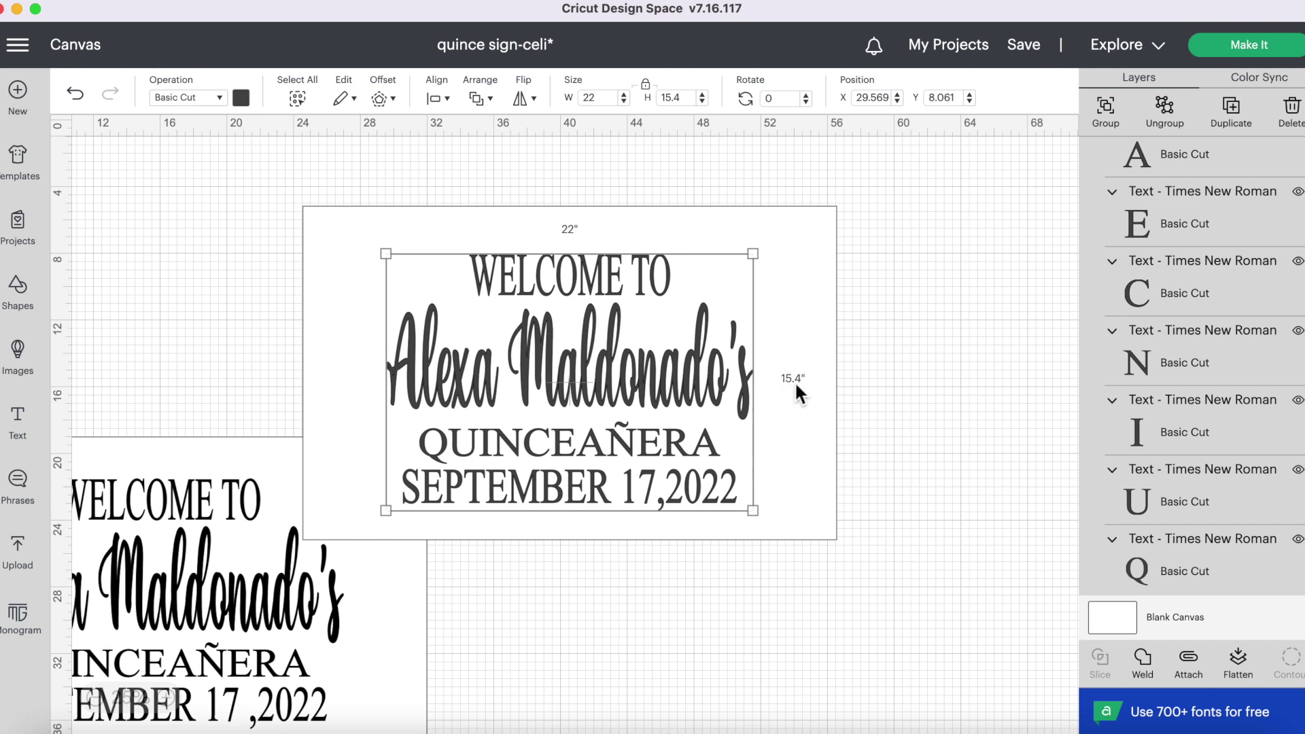
{"action": "left_click", "coordinate": [602, 601]}
- Nudge the date up to Y 20.561 and QUINCEAÑERA up to Y 17.911
{"action": "left_click", "coordinate": [609, 495]}
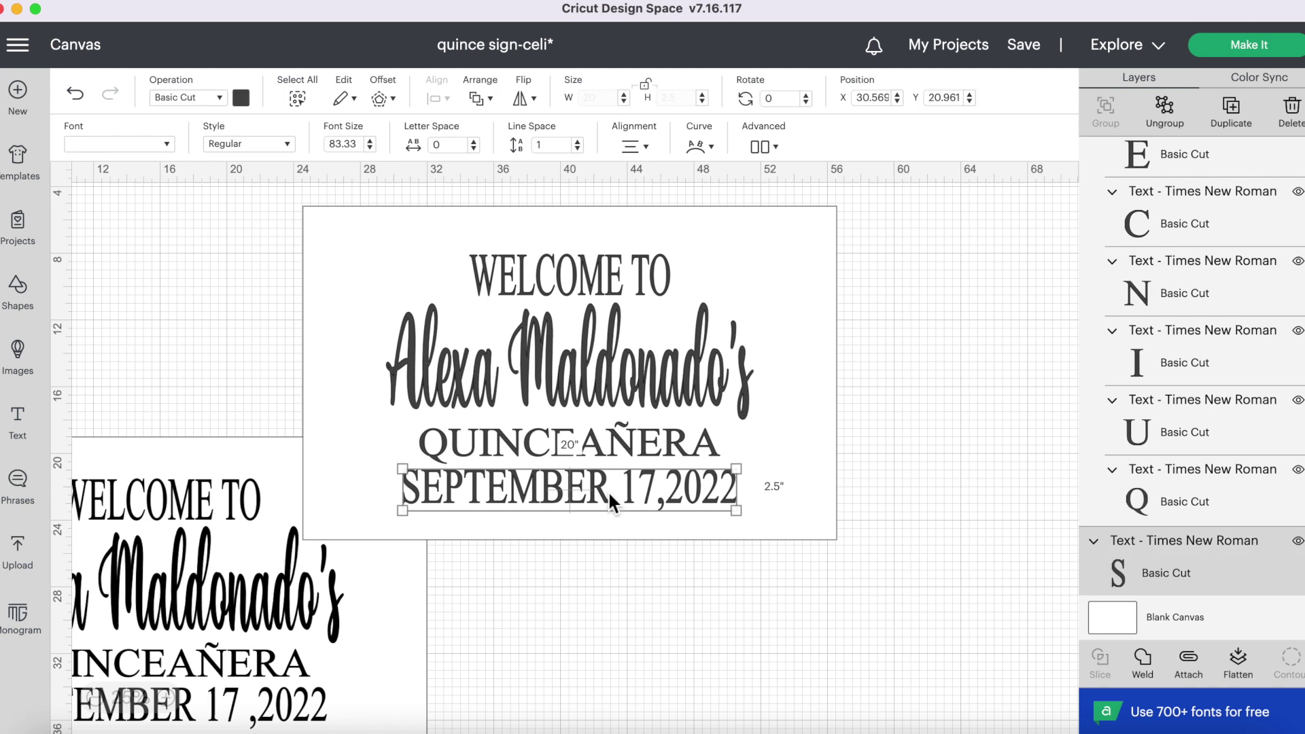
{"action": "key", "text": "Up"}
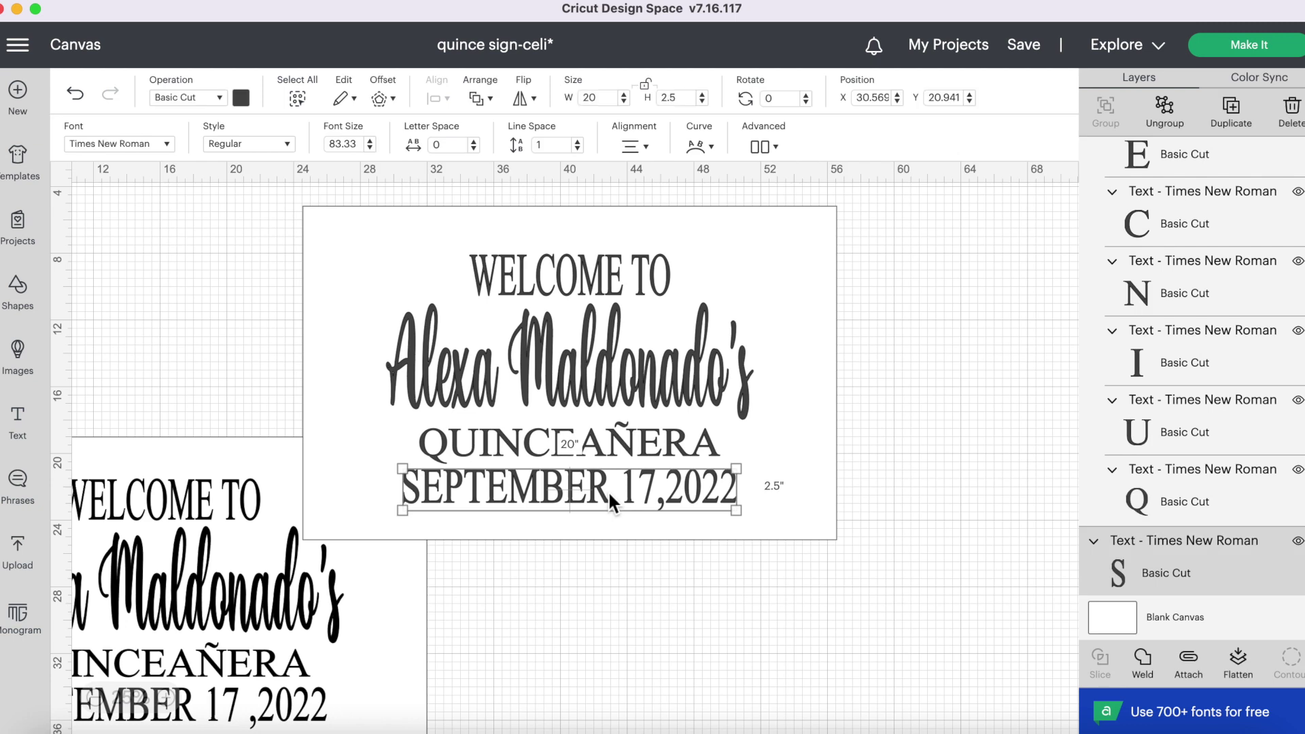
{"action": "key", "text": "Up"}
{"action": "key", "text": "Up"}
{"action": "key", "text": "Up"}
{"action": "key", "text": "Up"}
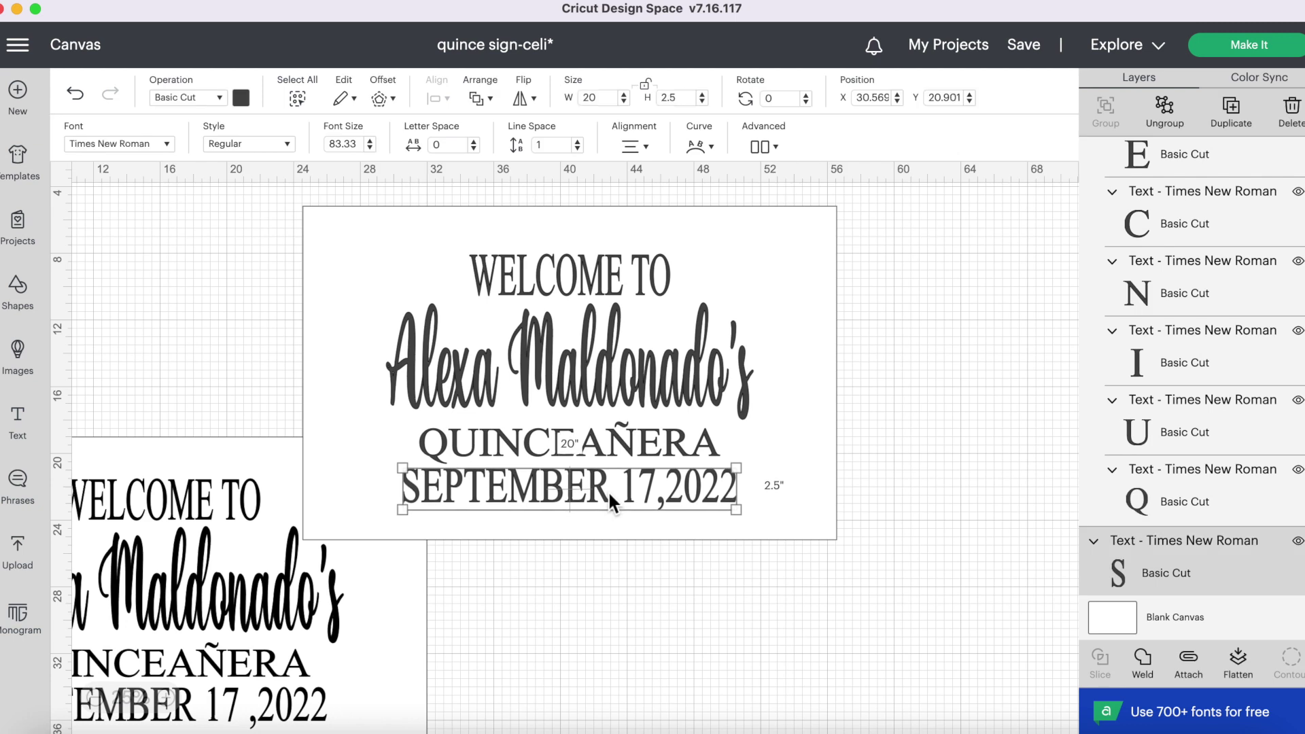
{"action": "key", "text": "Up"}
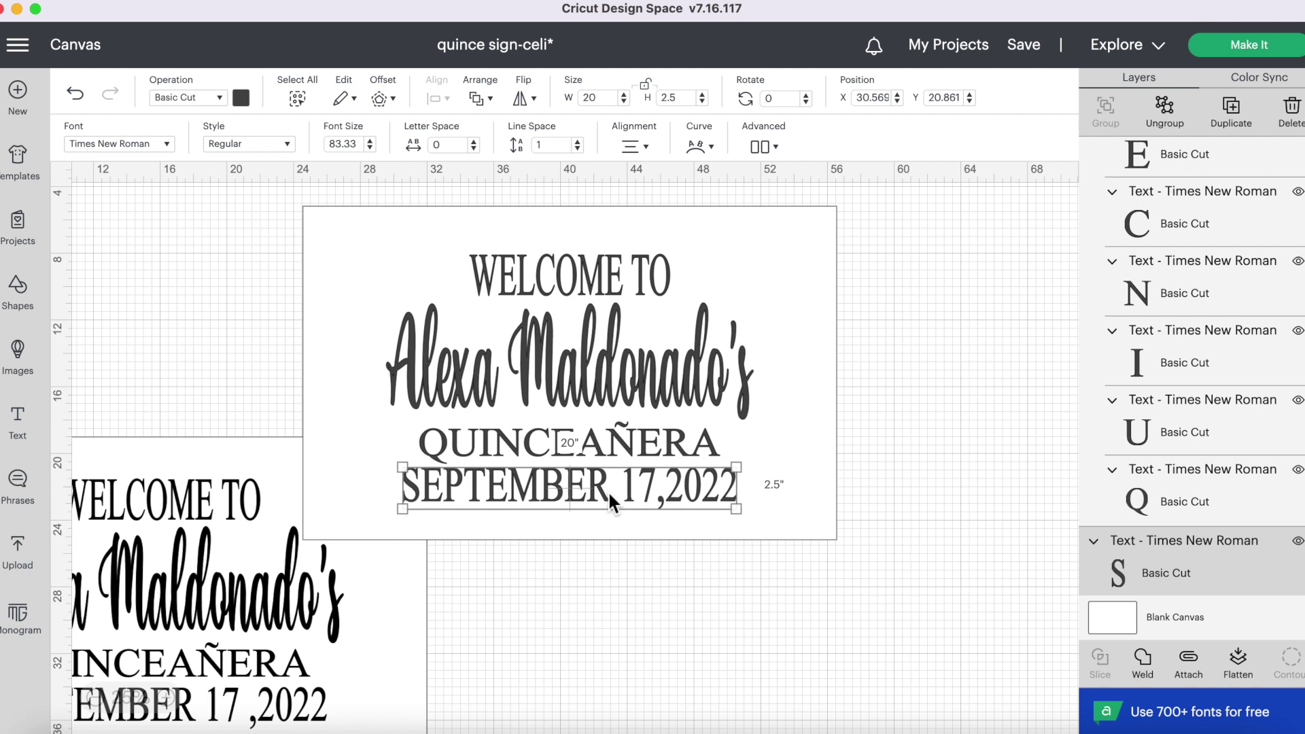
{"action": "key", "text": "Up"}
{"action": "key", "text": "Up"}
{"action": "key", "text": "Up"}
{"action": "key", "text": "Up"}
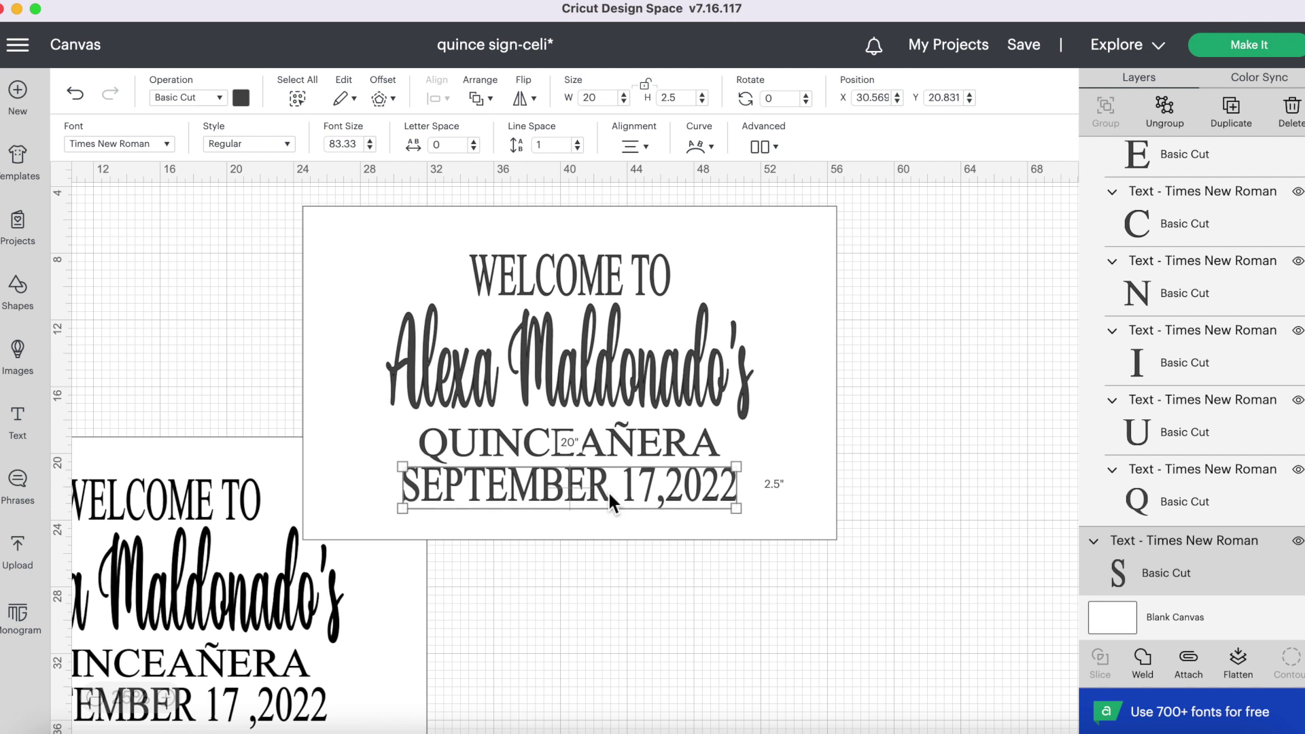
{"action": "key", "text": "Up"}
{"action": "key", "text": "Up"}
{"action": "key", "text": "Up"}
{"action": "key", "text": "Up"}
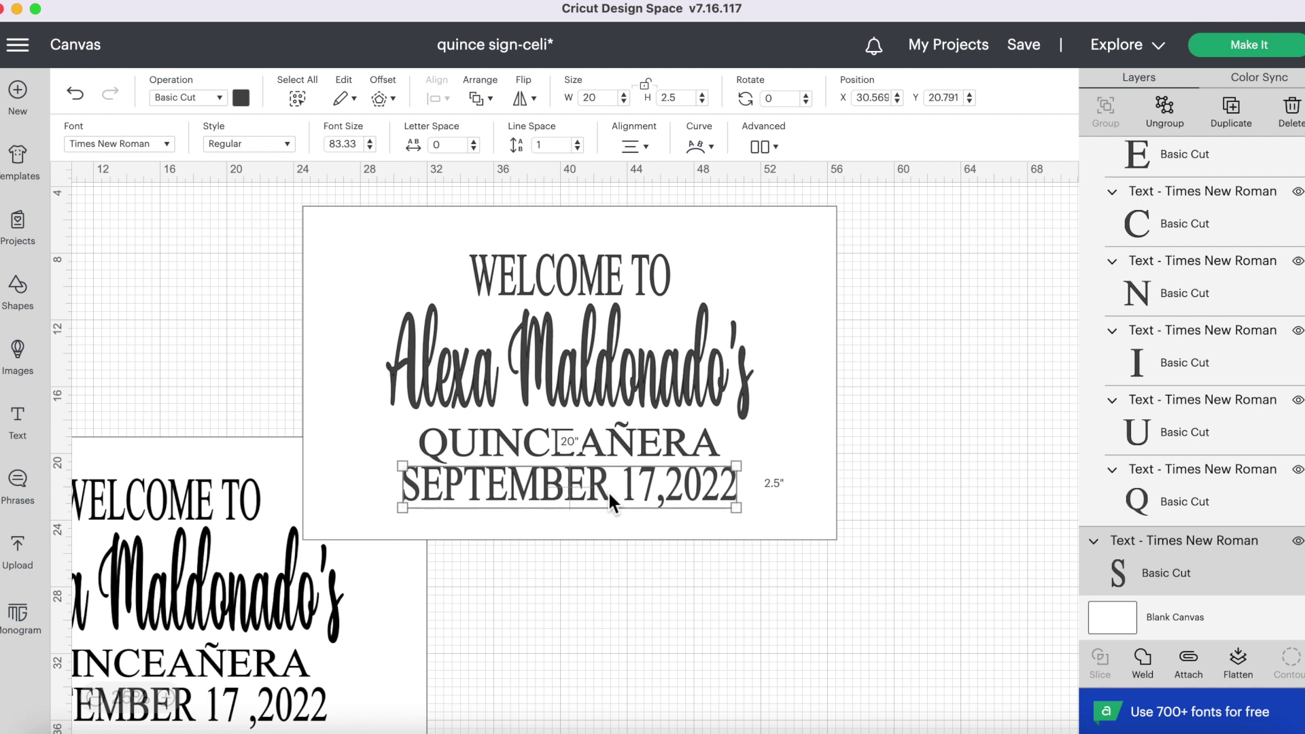
{"action": "key", "text": "Up"}
{"action": "key", "text": "Up"}
{"action": "key", "text": "Up"}
{"action": "key", "text": "Up"}
{"action": "key", "text": "Up"}
{"action": "key", "text": "Up"}
{"action": "key", "text": "Up"}
{"action": "key", "text": "Up"}
{"action": "key", "text": "Up"}
{"action": "key", "text": "Up"}
{"action": "key", "text": "Up"}
{"action": "key", "text": "Up"}
{"action": "key", "text": "Up"}
{"action": "key", "text": "Up"}
{"action": "key", "text": "Up"}
{"action": "key", "text": "Up"}
{"action": "key", "text": "Up"}
{"action": "key", "text": "Up"}
{"action": "key", "text": "Up"}
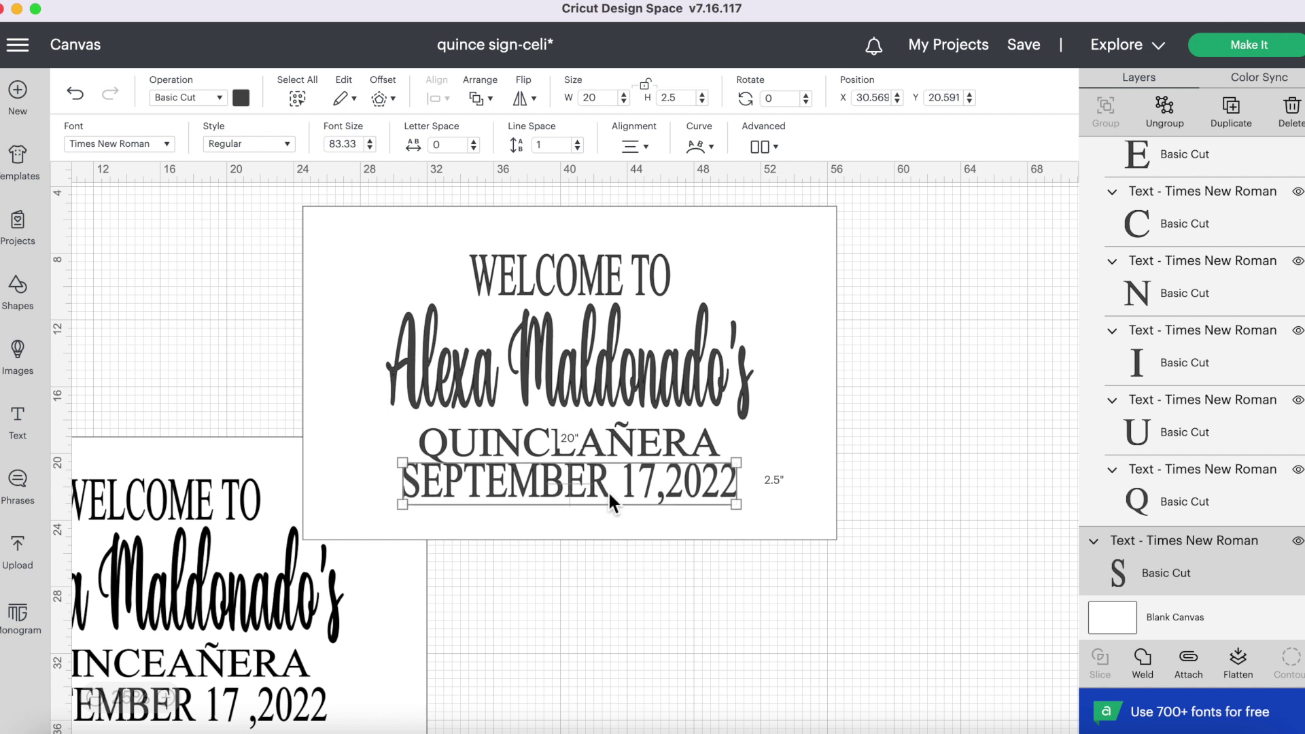
{"action": "key", "text": "Up"}
{"action": "key", "text": "Up"}
{"action": "key", "text": "Up"}
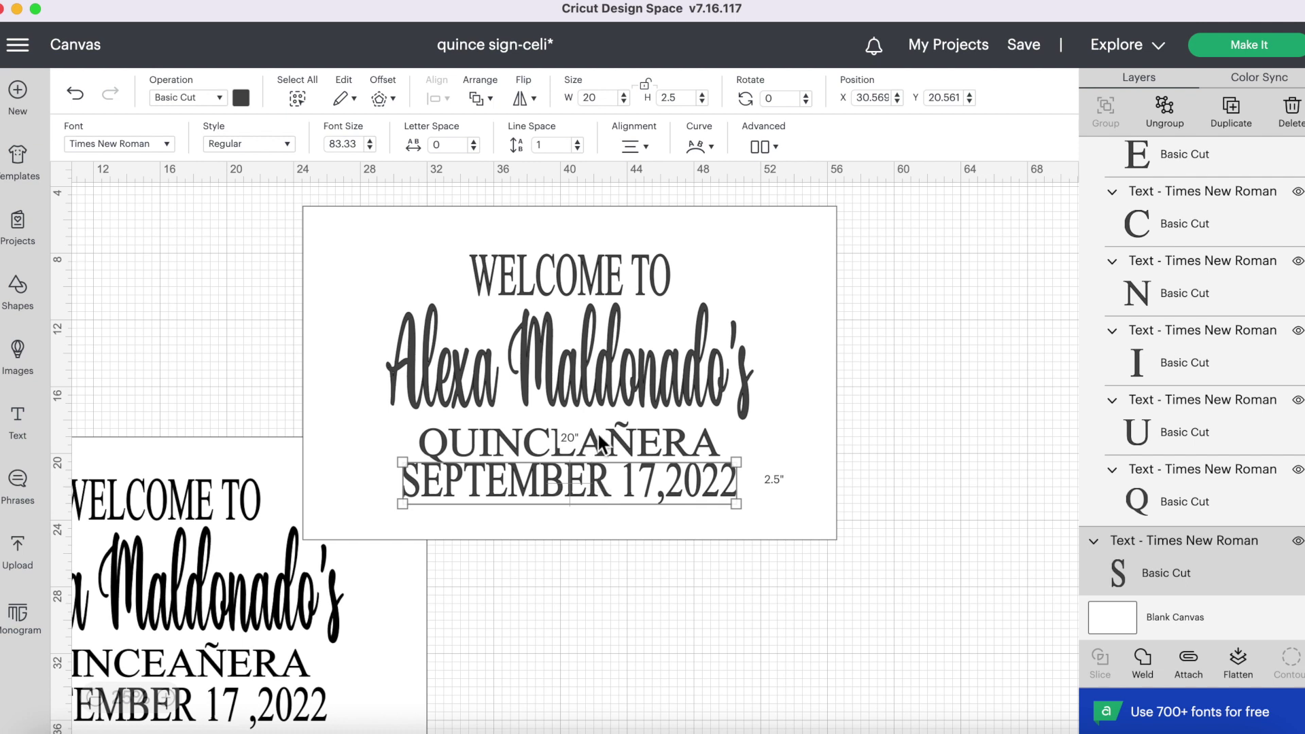
{"action": "left_click", "coordinate": [601, 444]}
{"action": "key", "text": "Up"}
{"action": "key", "text": "Up"}
{"action": "key", "text": "Up"}
{"action": "key", "text": "Up"}
{"action": "key", "text": "Up"}
{"action": "key", "text": "Up"}
{"action": "key", "text": "Up"}
{"action": "key", "text": "Up"}
{"action": "key", "text": "Up"}
{"action": "key", "text": "Up"}
{"action": "key", "text": "Up"}
{"action": "key", "text": "Up"}
{"action": "key", "text": "Up"}
{"action": "key", "text": "Up"}
{"action": "key", "text": "Up"}
{"action": "key", "text": "Up"}
{"action": "key", "text": "Up"}
{"action": "key", "text": "Up"}
{"action": "key", "text": "Up"}
{"action": "key", "text": "Up"}
{"action": "key", "text": "Up"}
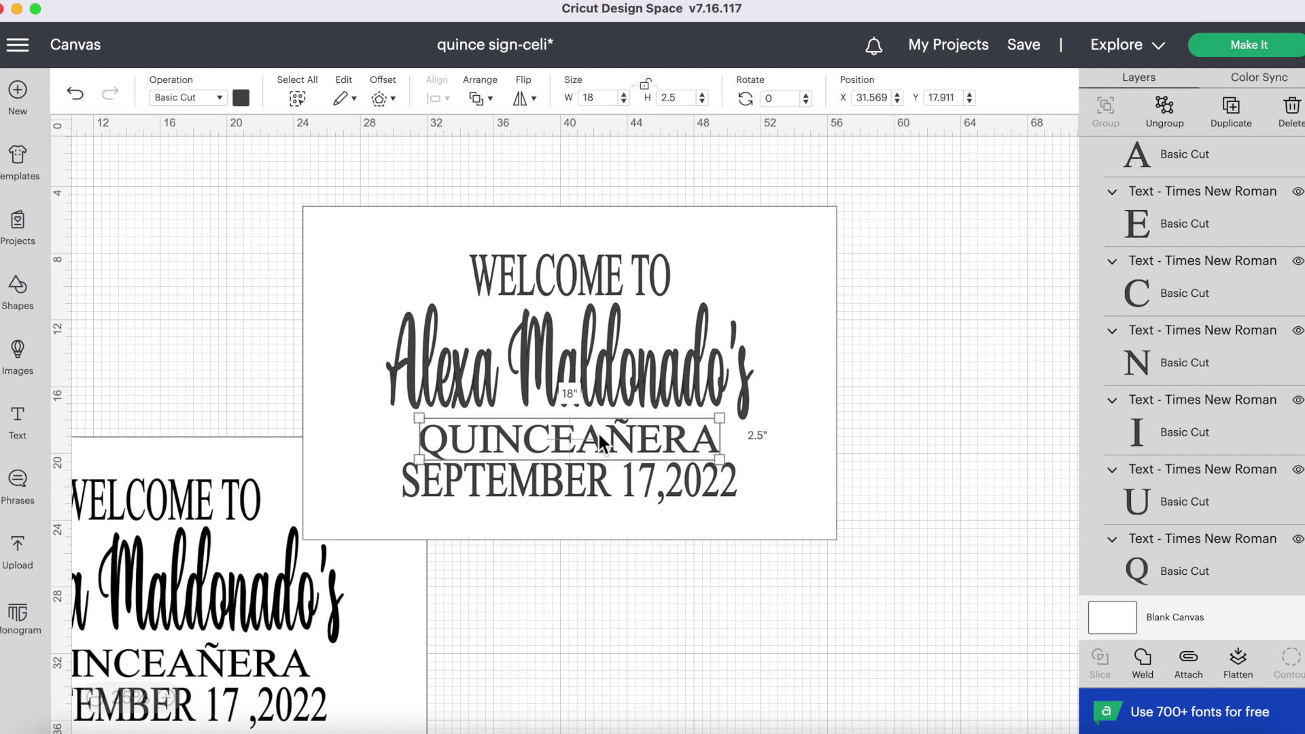
{"action": "left_click", "coordinate": [591, 590]}
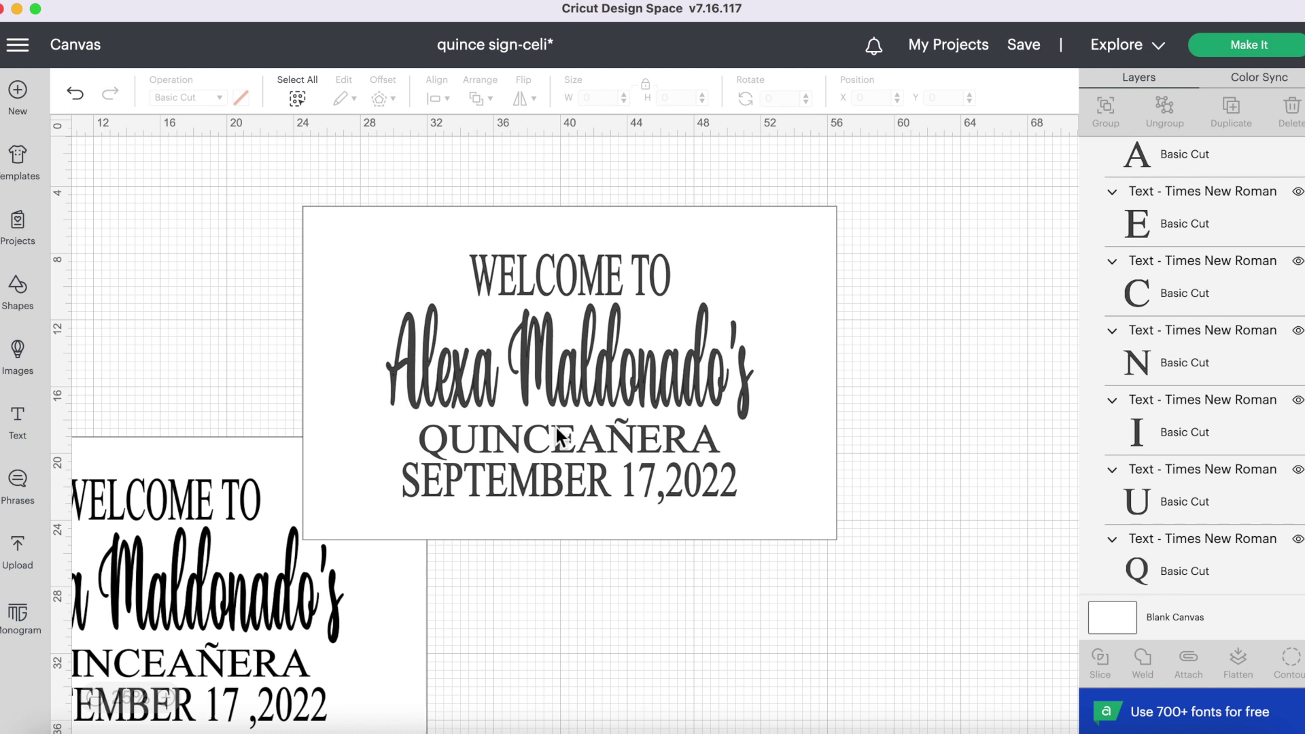
- Select text lines along with the blank sign background, then clear that selection
{"action": "left_click", "coordinate": [603, 269]}
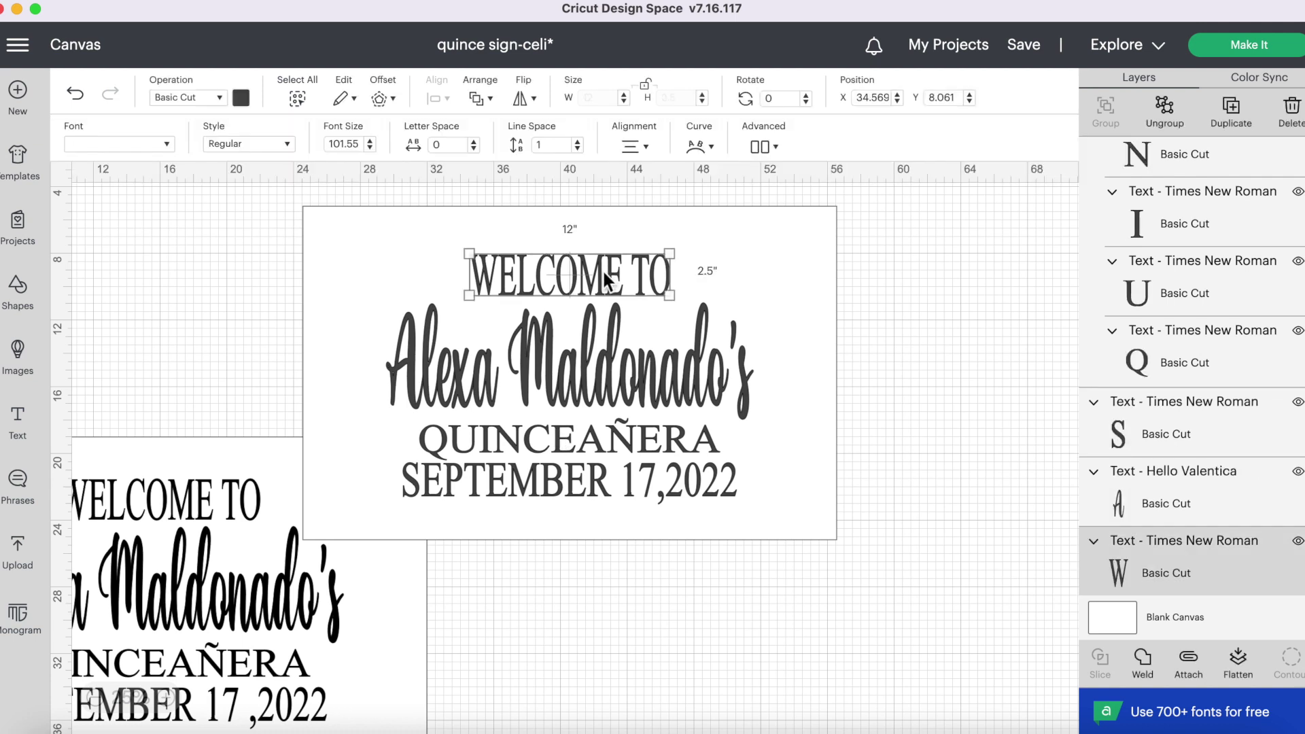
{"action": "left_click", "coordinate": [602, 394], "text": "shift"}
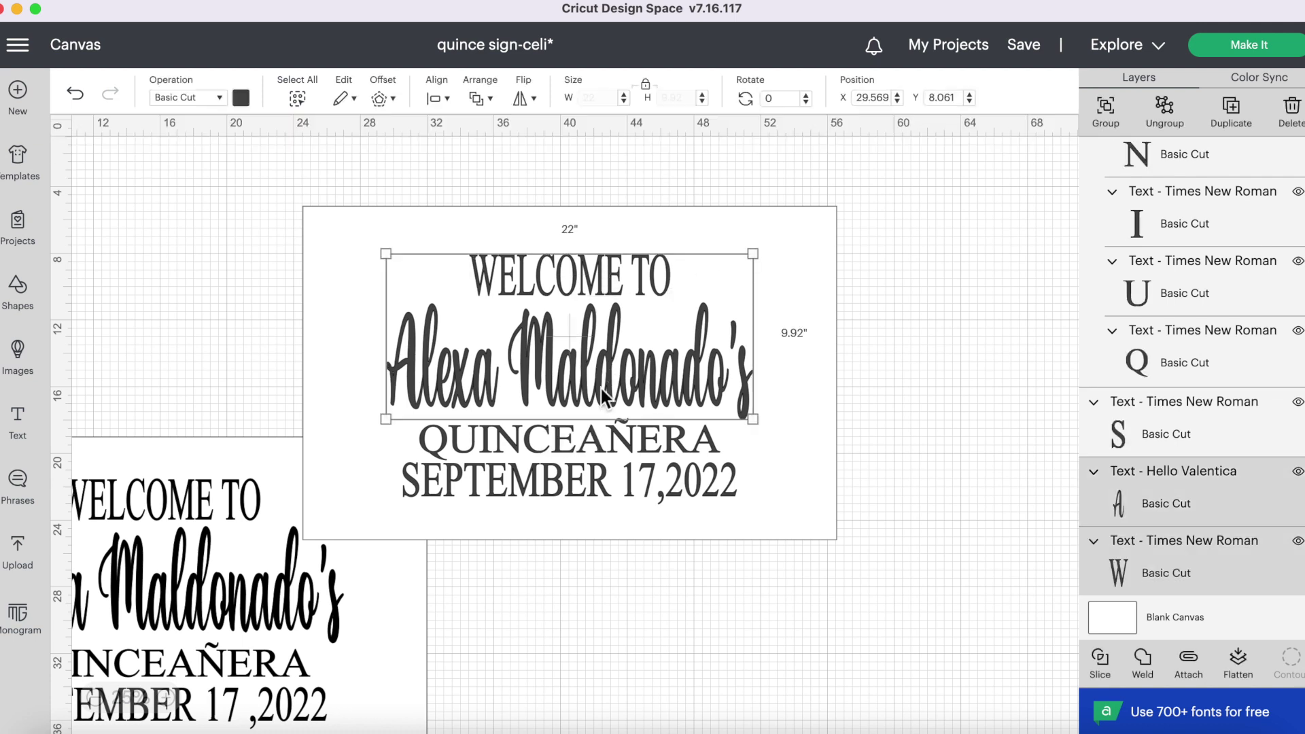
{"action": "left_click", "coordinate": [597, 469], "text": "shift"}
{"action": "left_click", "coordinate": [597, 601]}
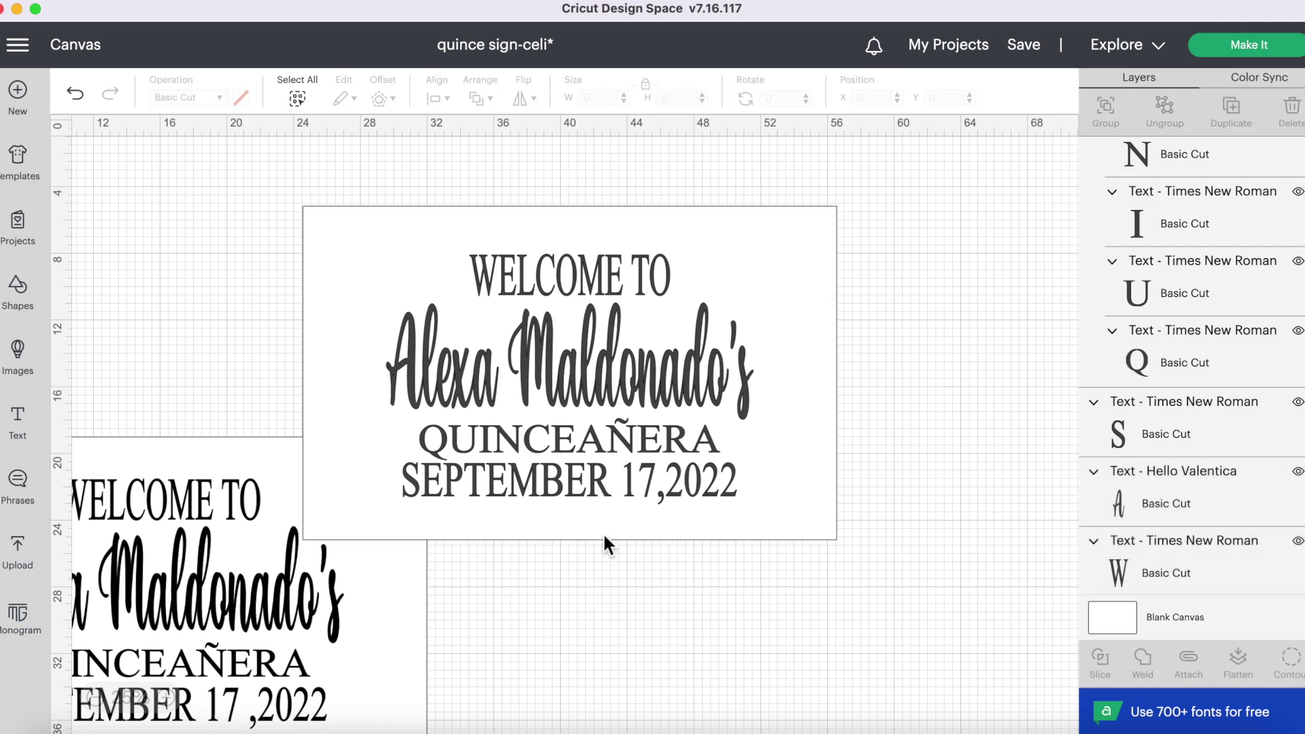
- Weld the four text lines into one 22 × 15 shape and shift it to Y 7.413
{"action": "left_click", "coordinate": [611, 484]}
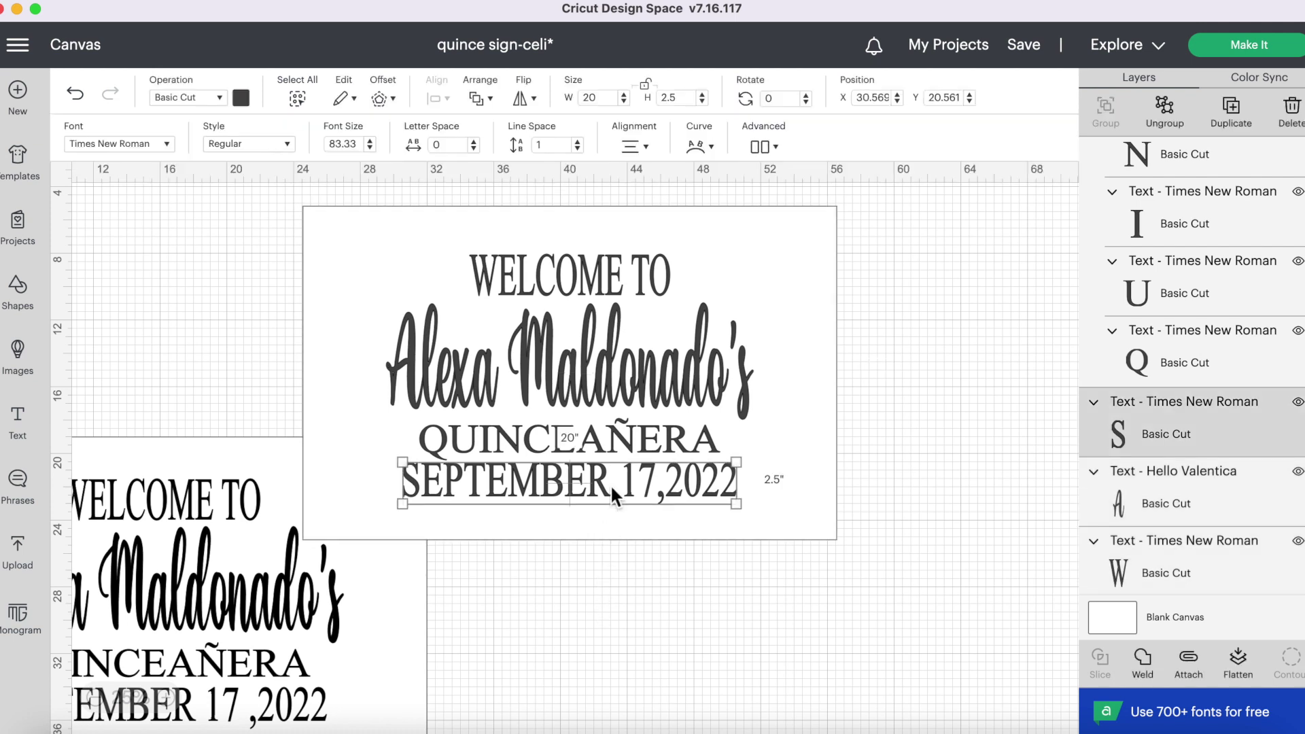
{"action": "left_click", "coordinate": [613, 446], "text": "shift"}
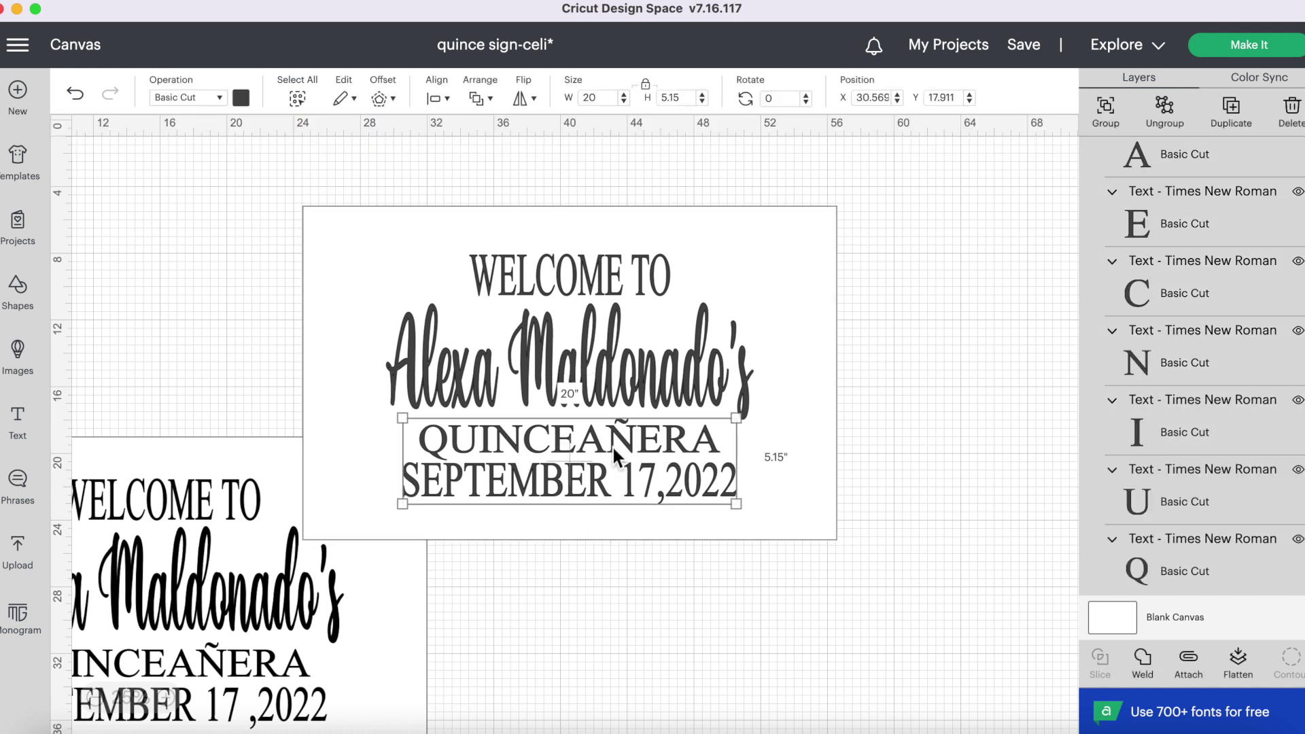
{"action": "left_click", "coordinate": [615, 377], "text": "shift"}
{"action": "left_click", "coordinate": [609, 283], "text": "shift"}
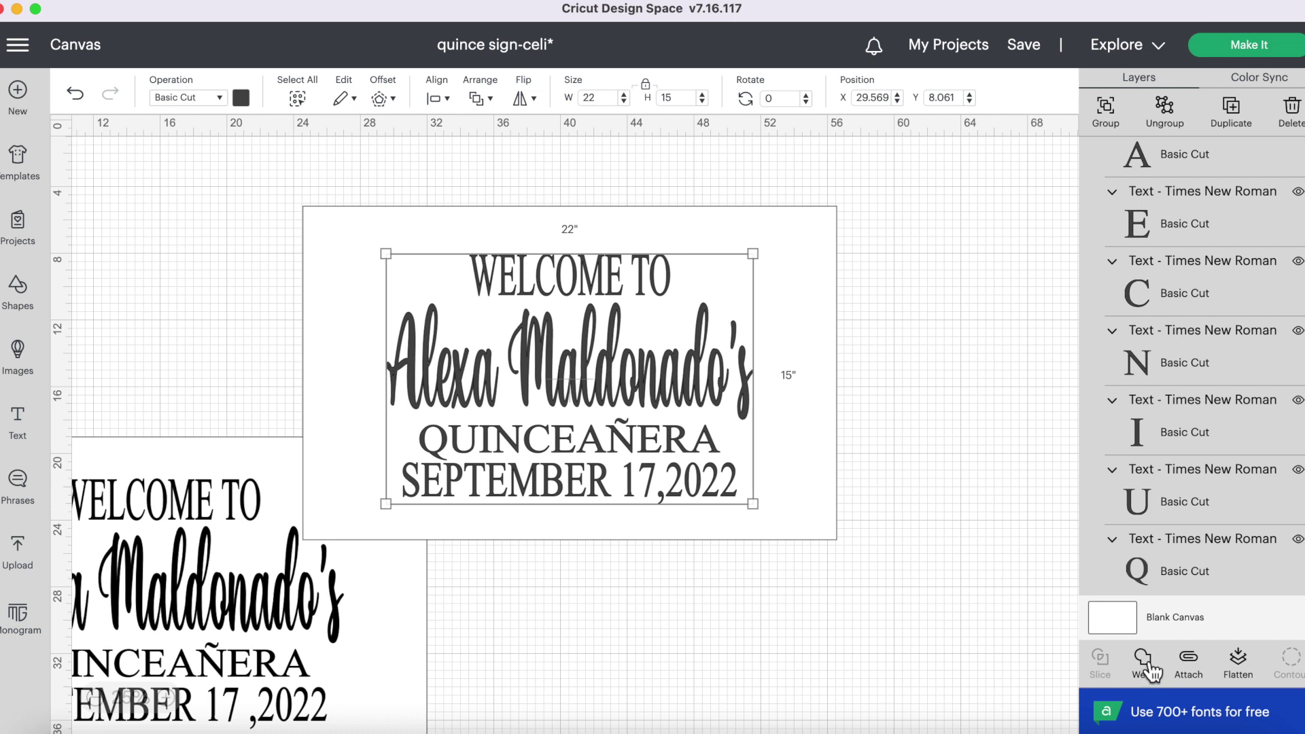
{"action": "left_click", "coordinate": [1154, 672]}
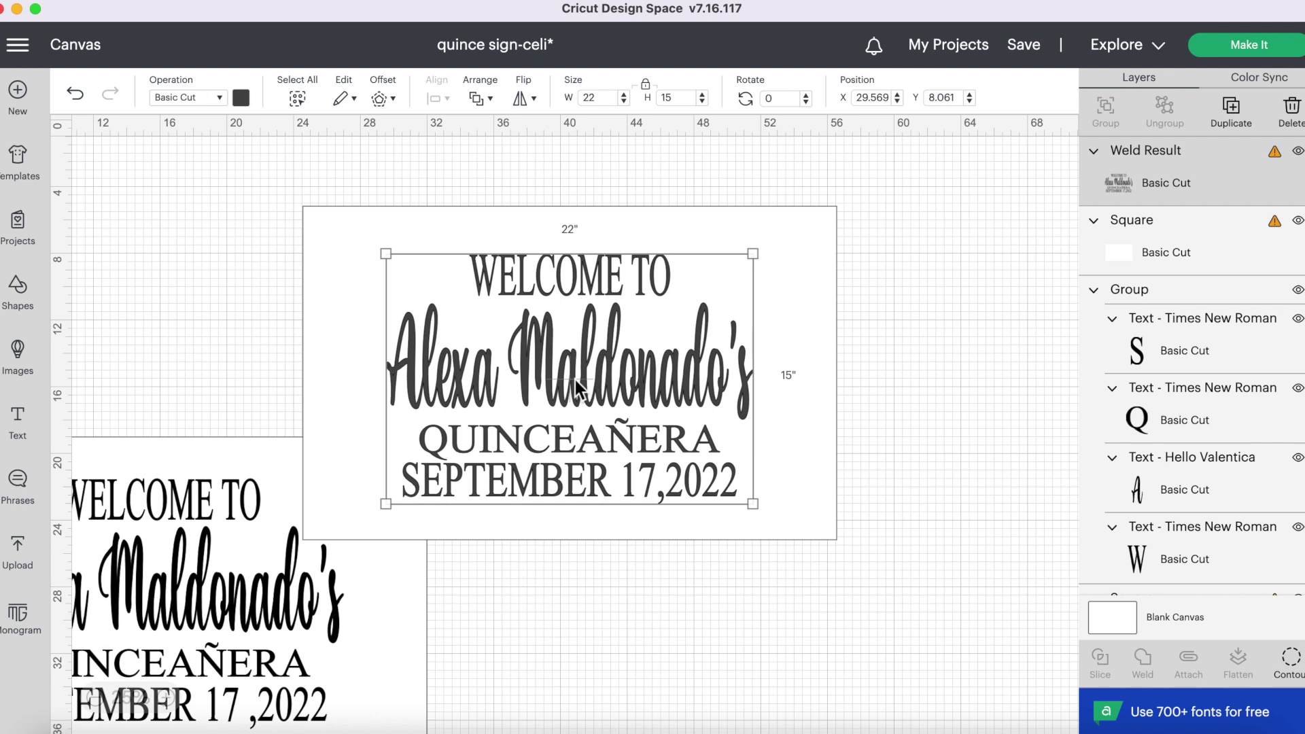
{"action": "left_click_drag", "start_coordinate": [649, 382], "coordinate": [655, 371]}
{"action": "mouse_move", "coordinate": [1259, 244]}
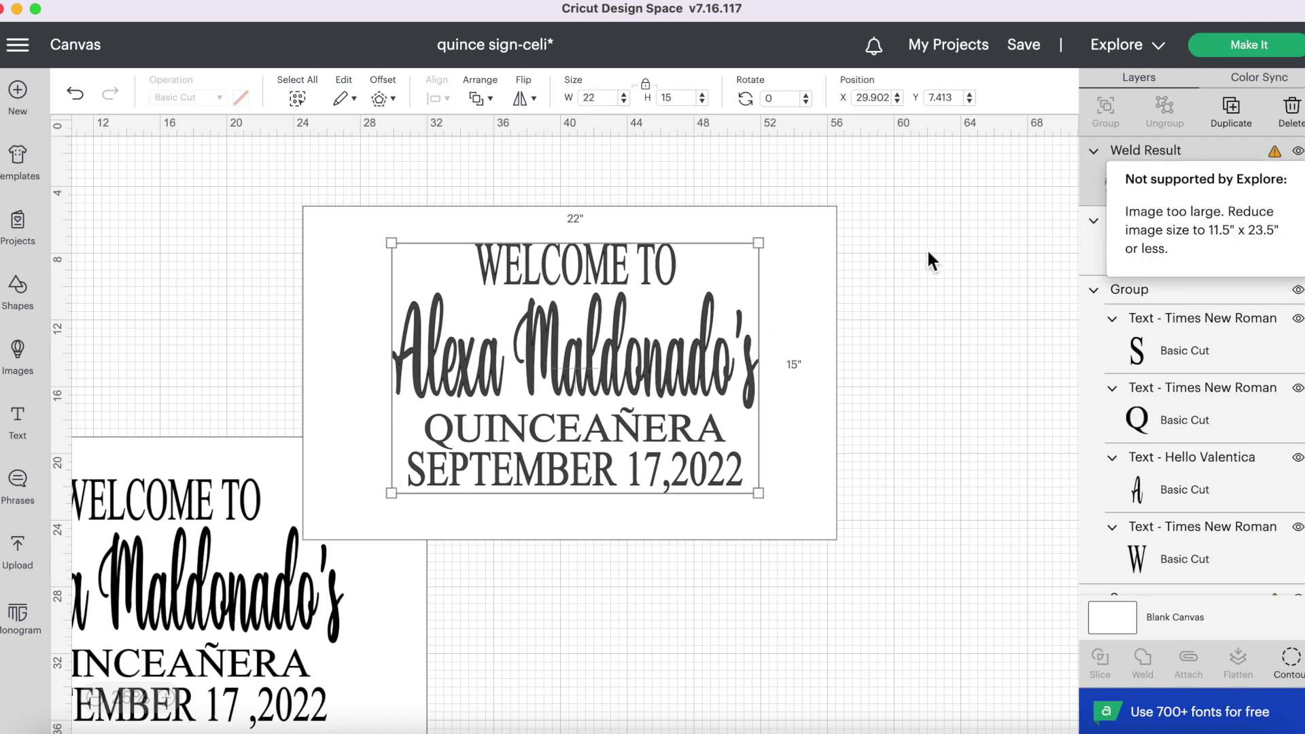
{"action": "left_click", "coordinate": [83, 232]}
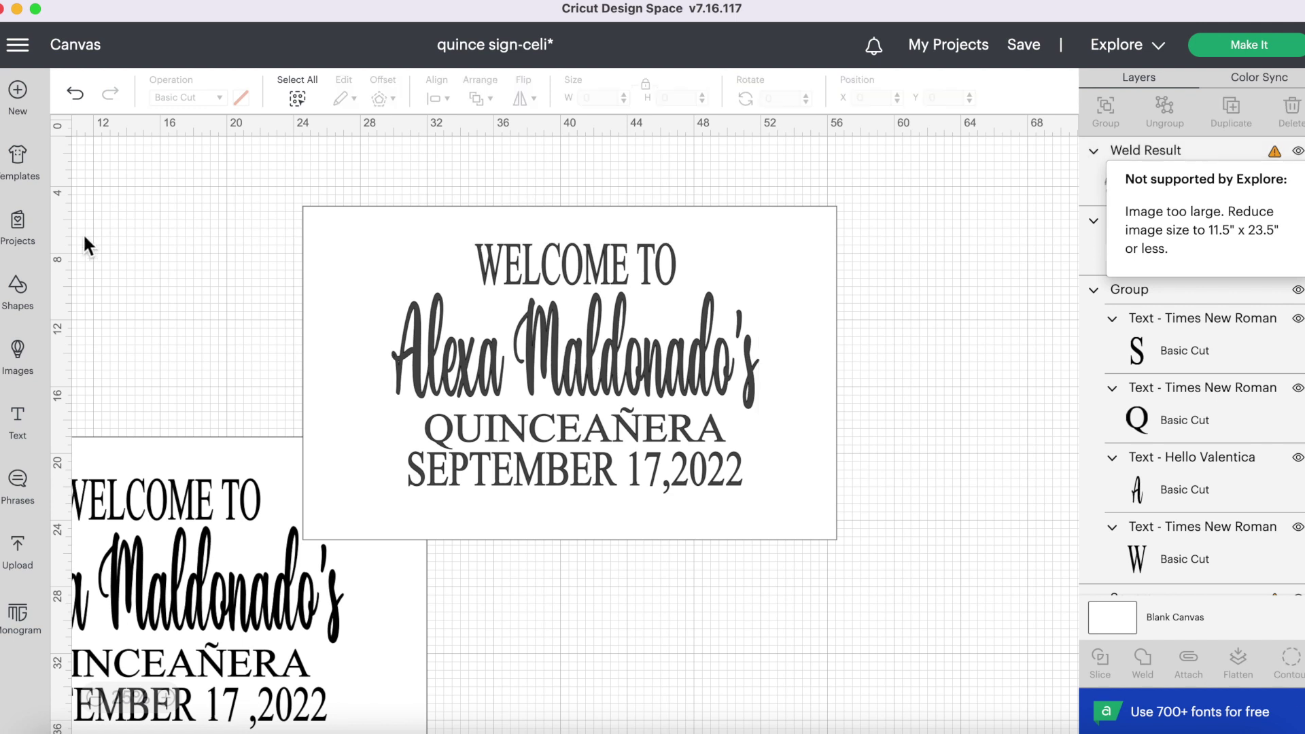
- Add a square from Shapes and move the white background square away from the text
{"action": "left_click", "coordinate": [24, 298]}
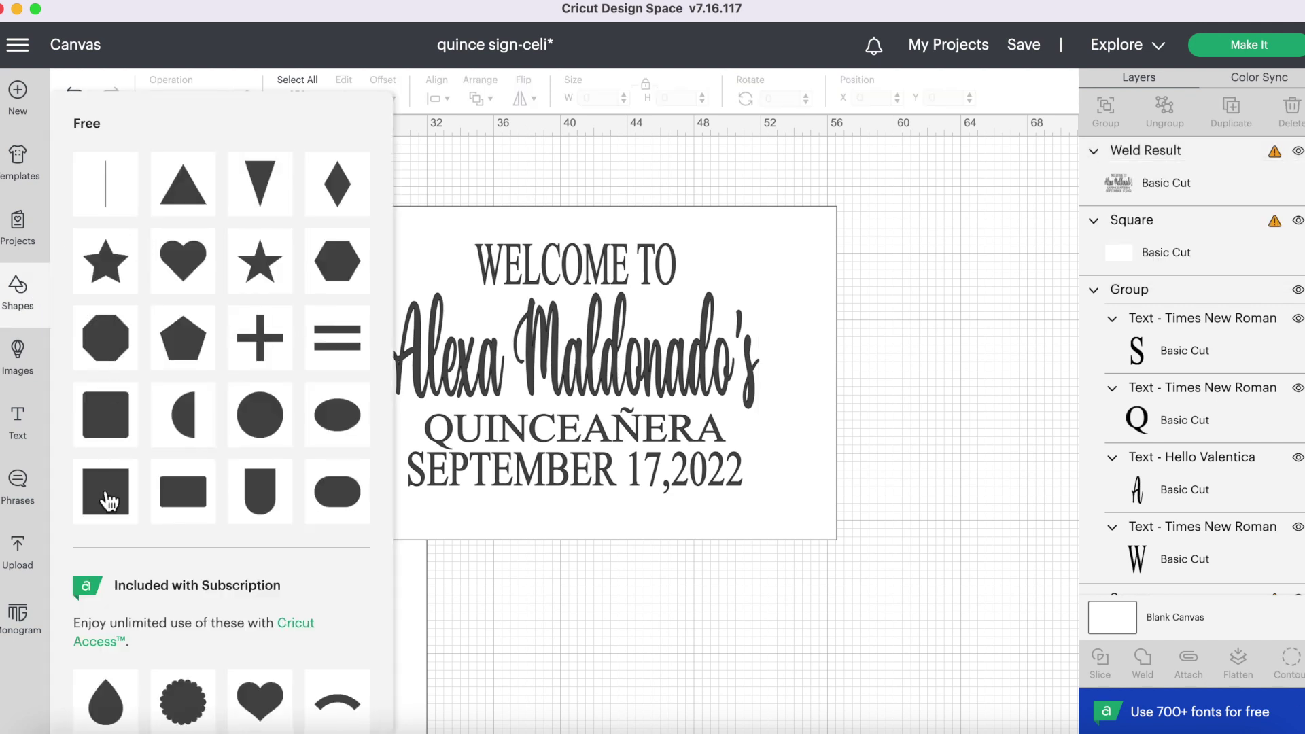
{"action": "left_click", "coordinate": [103, 492]}
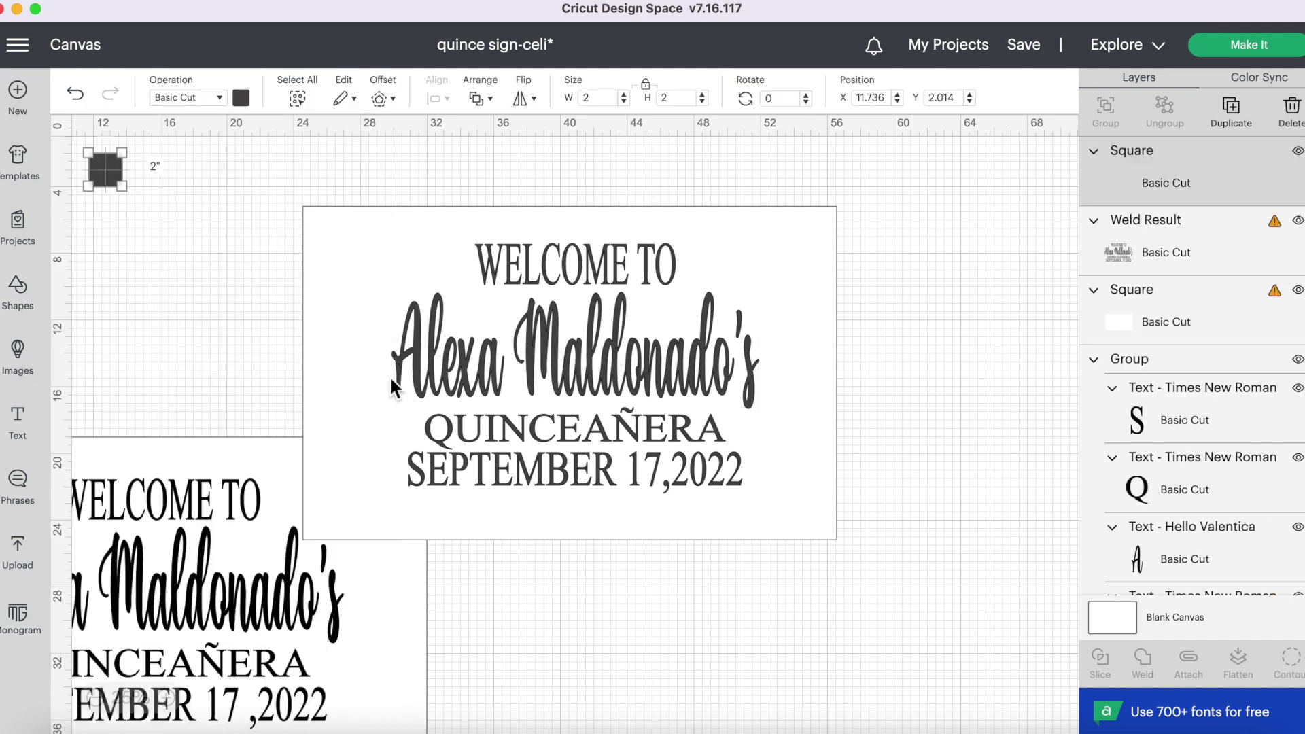
{"action": "left_click", "coordinate": [327, 235]}
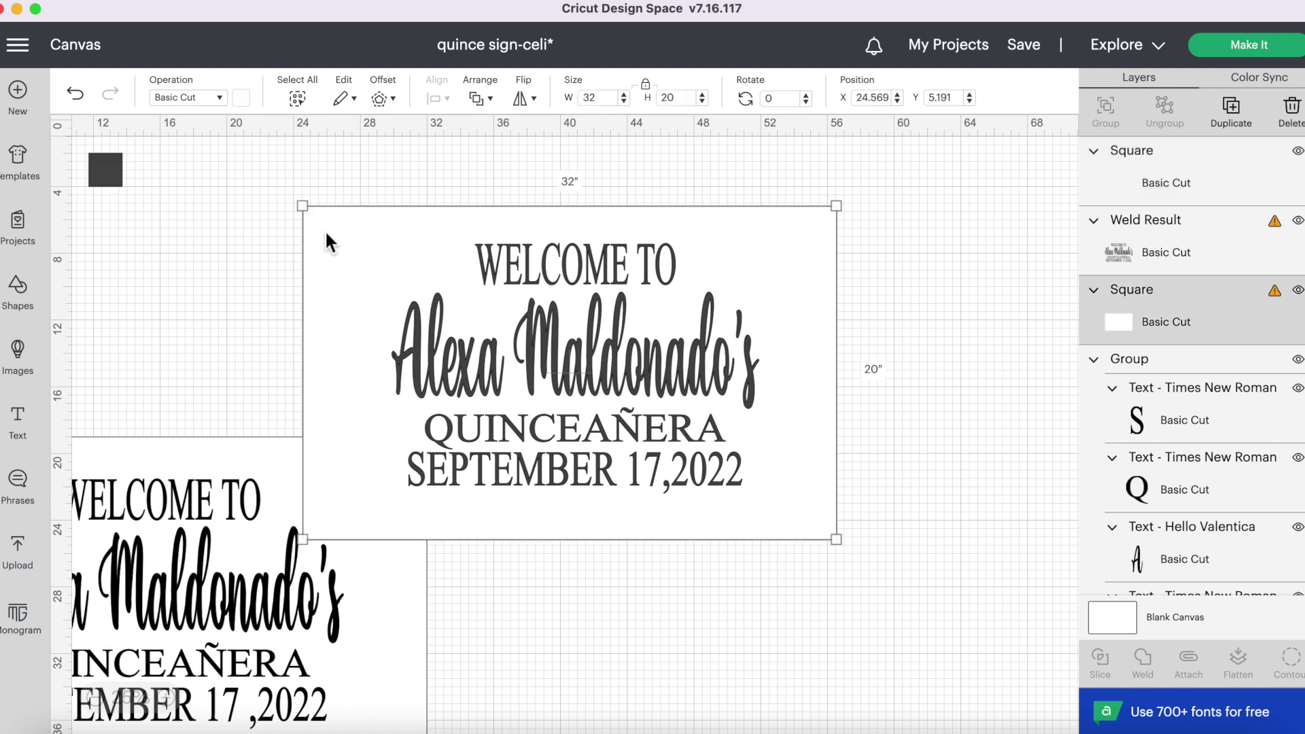
{"action": "left_click_drag", "start_coordinate": [322, 211], "coordinate": [464, 592]}
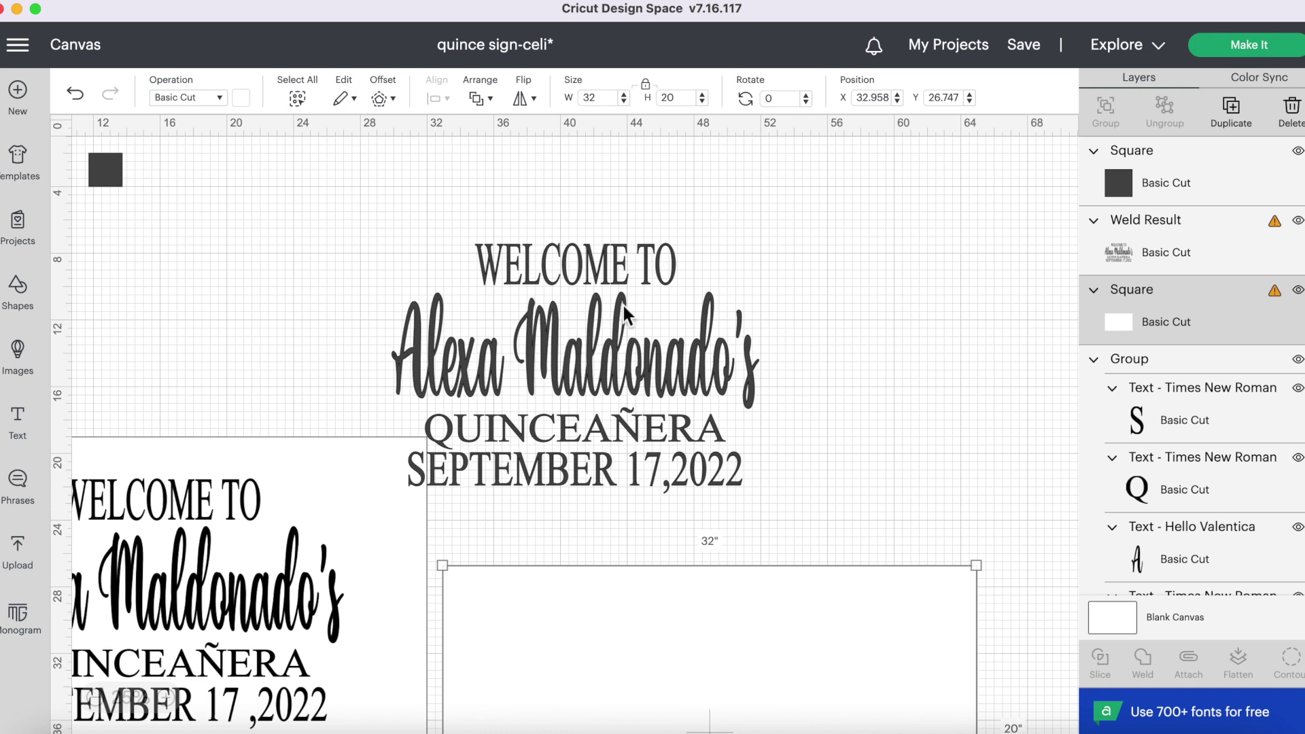
{"action": "left_click_drag", "start_coordinate": [623, 304], "coordinate": [697, 263]}
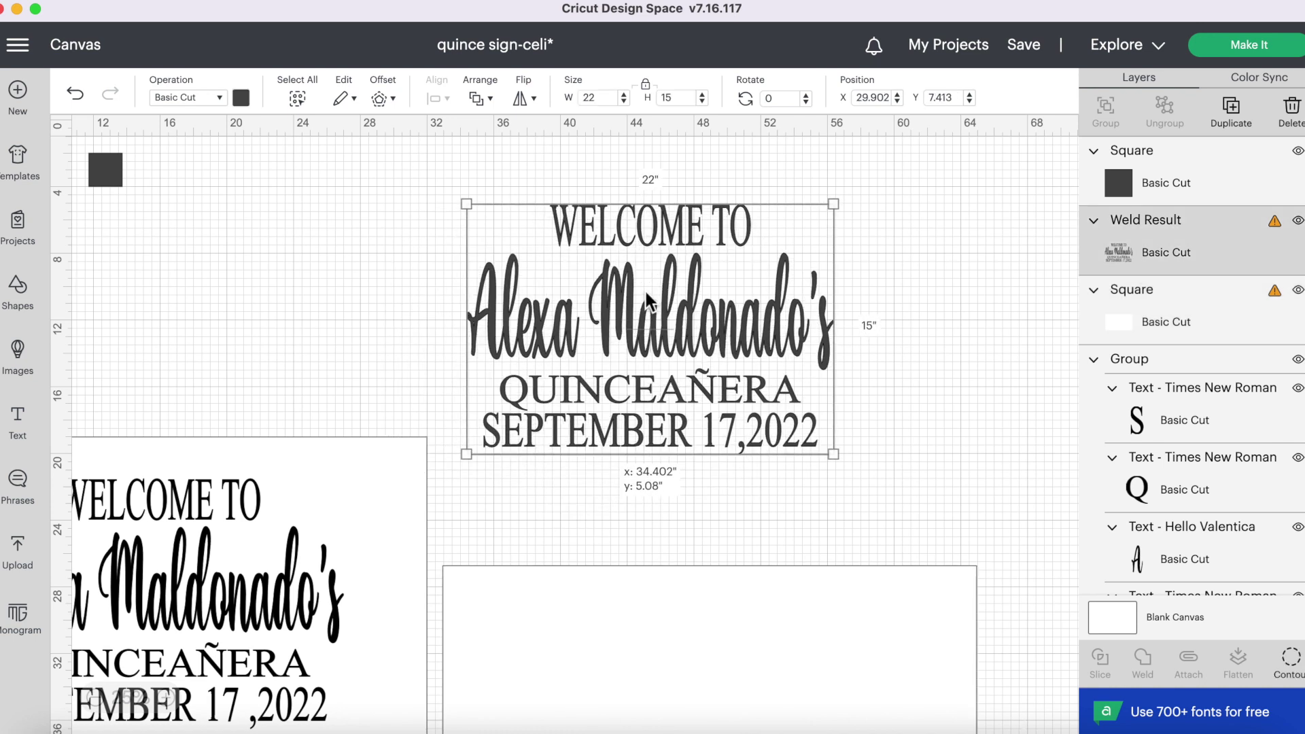
- Unlock proportions and stretch the dark square to 21.667 × 5.944 over QUINCEAÑERA and the date
{"action": "left_click", "coordinate": [109, 170]}
{"action": "left_click_drag", "start_coordinate": [109, 170], "coordinate": [303, 332]}
{"action": "left_click_drag", "start_coordinate": [251, 249], "coordinate": [542, 428]}
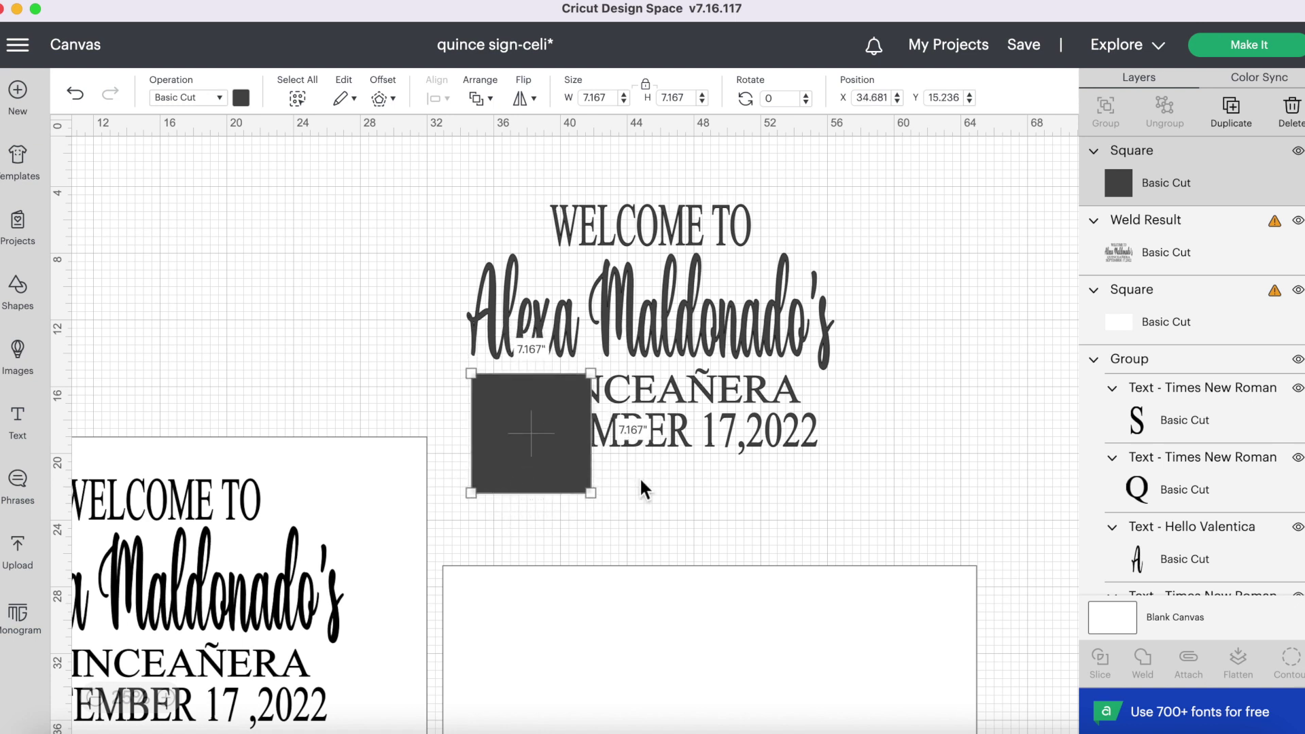
{"action": "left_click", "coordinate": [646, 84]}
{"action": "left_click_drag", "start_coordinate": [586, 498], "coordinate": [838, 485]}
{"action": "left_click_drag", "start_coordinate": [752, 447], "coordinate": [738, 442]}
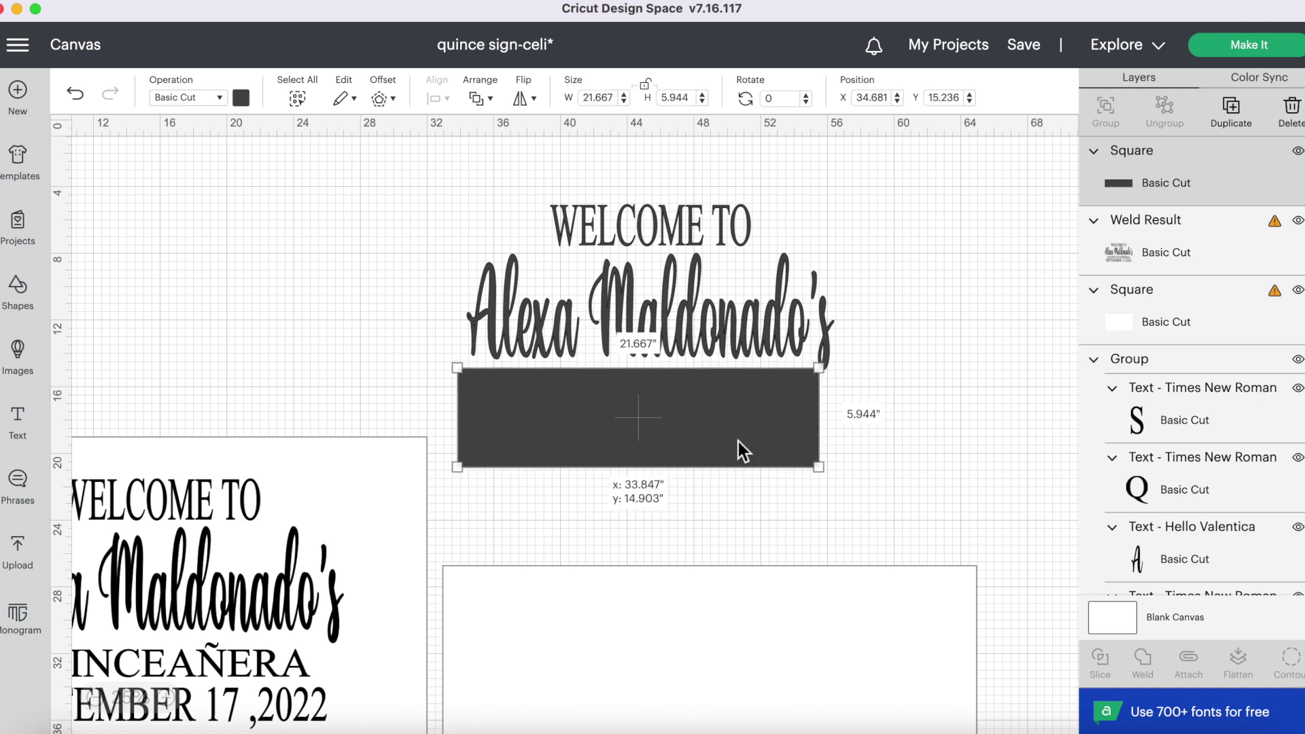
{"action": "left_click", "coordinate": [867, 407]}
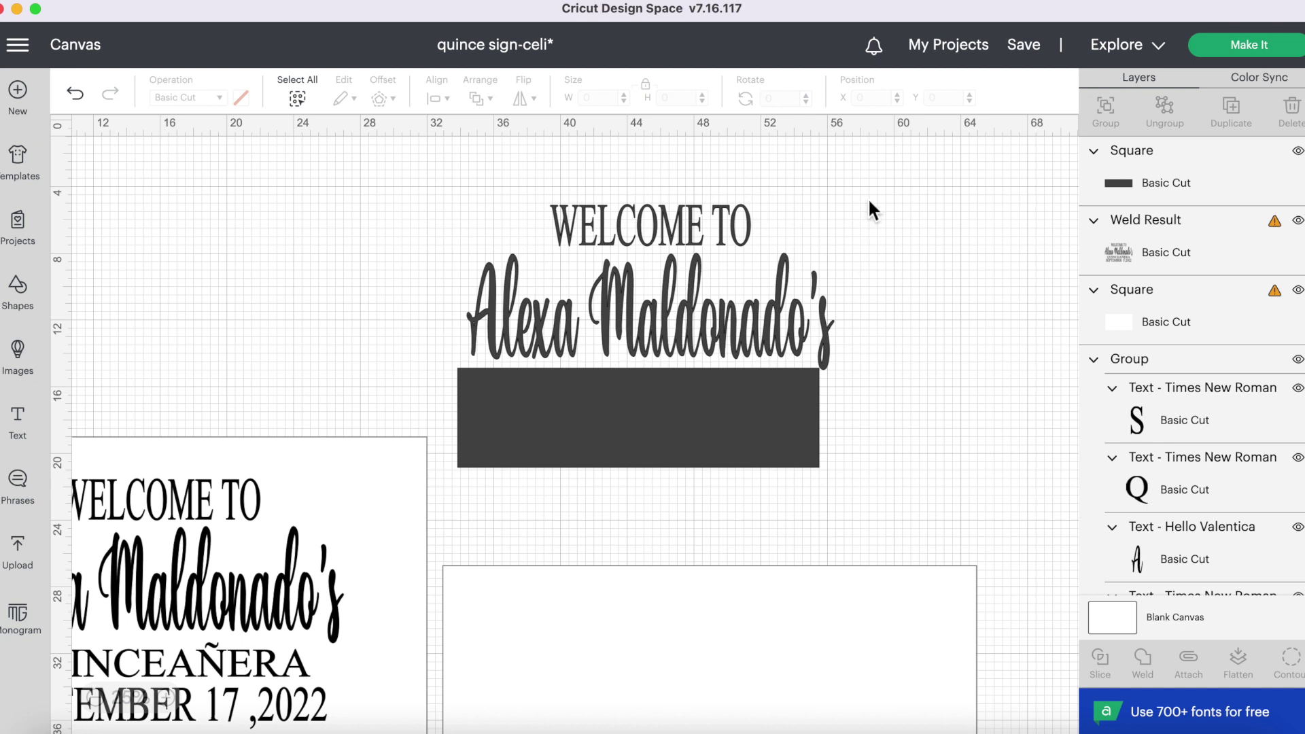
- Slice the welded text with the rectangle and delete the leftover rectangle piece
{"action": "left_click_drag", "start_coordinate": [862, 173], "coordinate": [568, 503]}
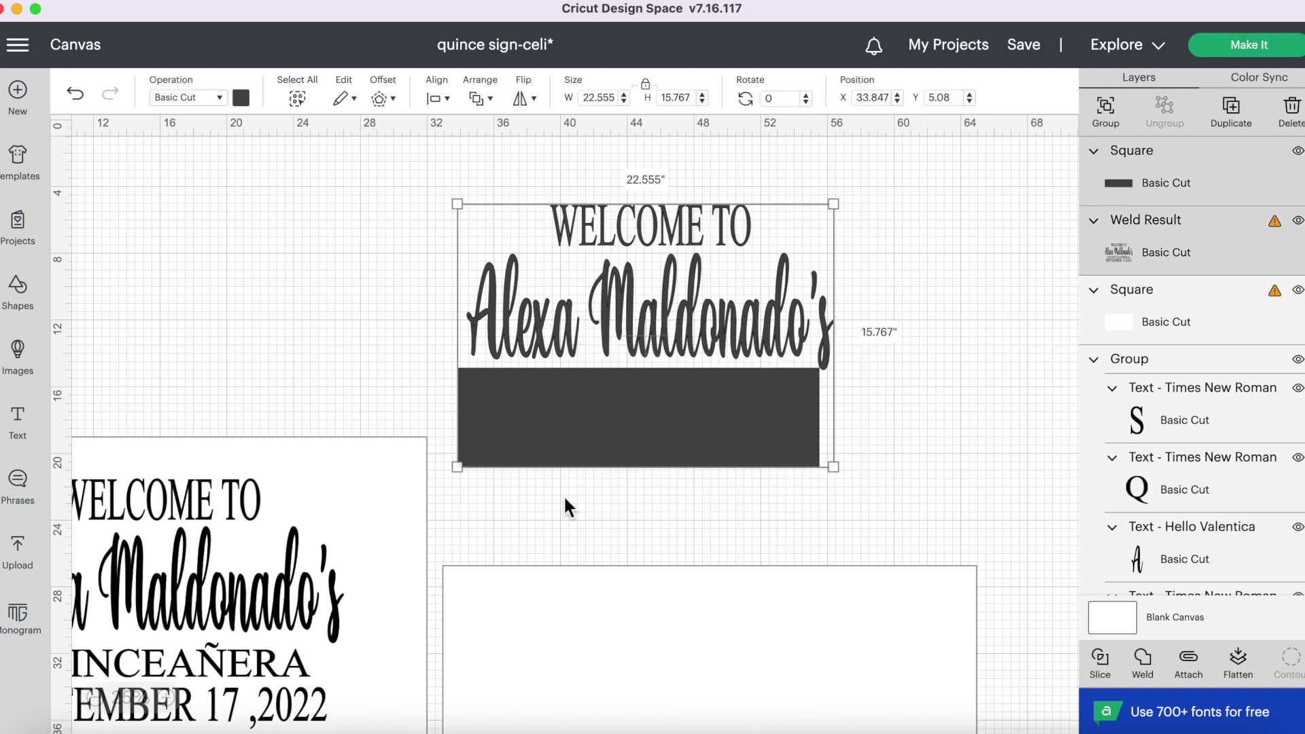
{"action": "left_click", "coordinate": [1106, 670]}
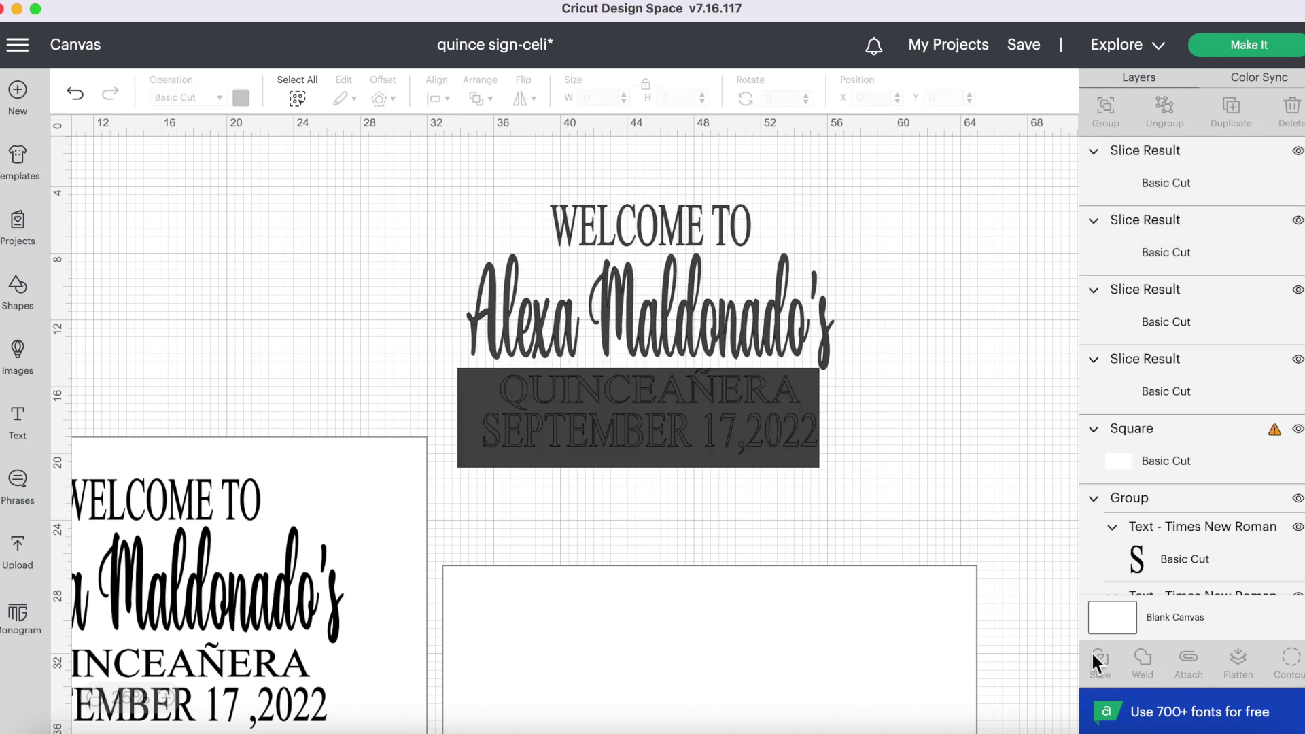
{"action": "left_click", "coordinate": [484, 393]}
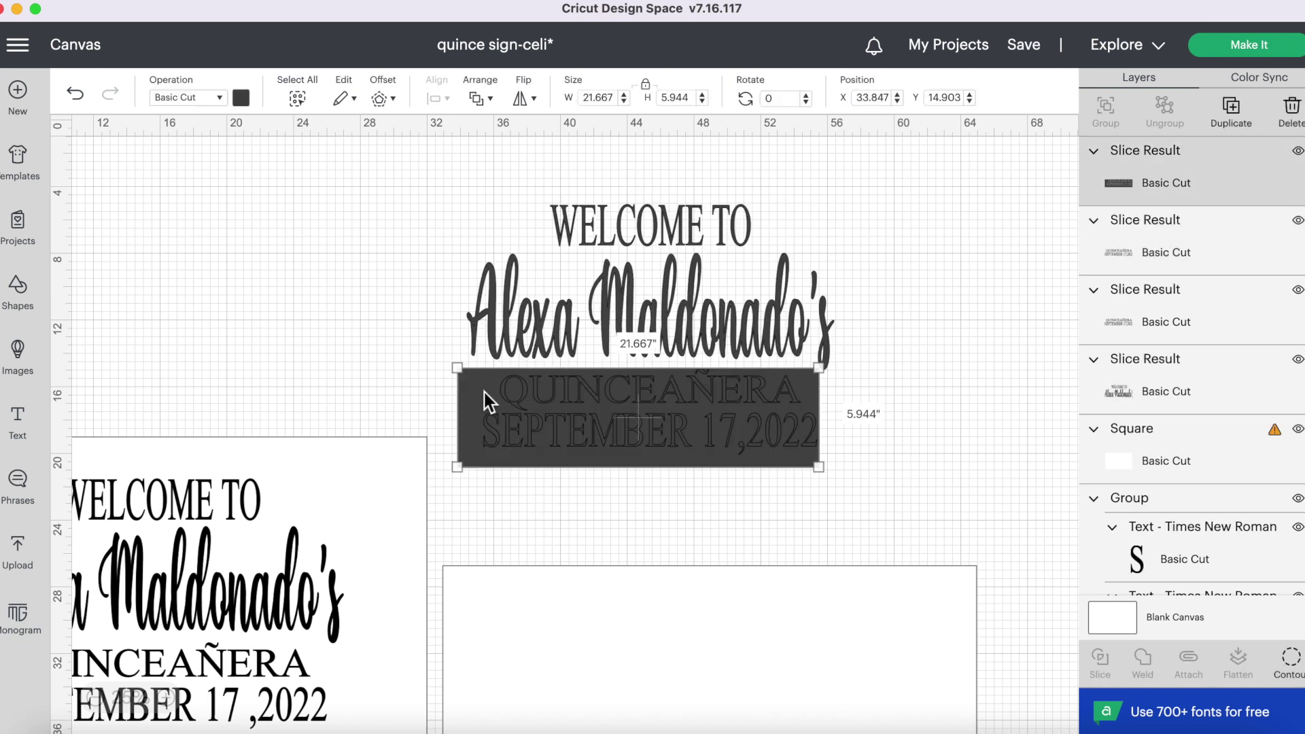
{"action": "key", "text": "Delete"}
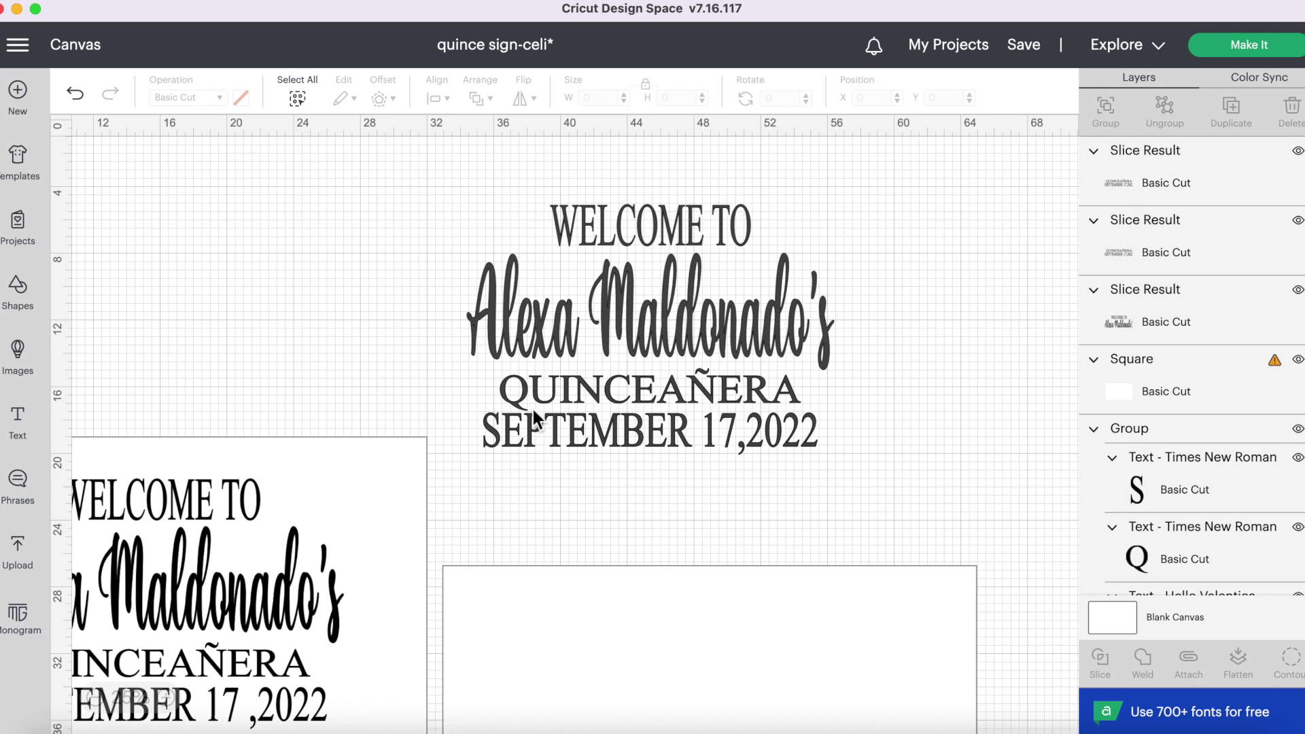
- Reposition the QUINCEAÑERA-and-date piece and the WELCOME TO-and-name piece
{"action": "left_click", "coordinate": [533, 406]}
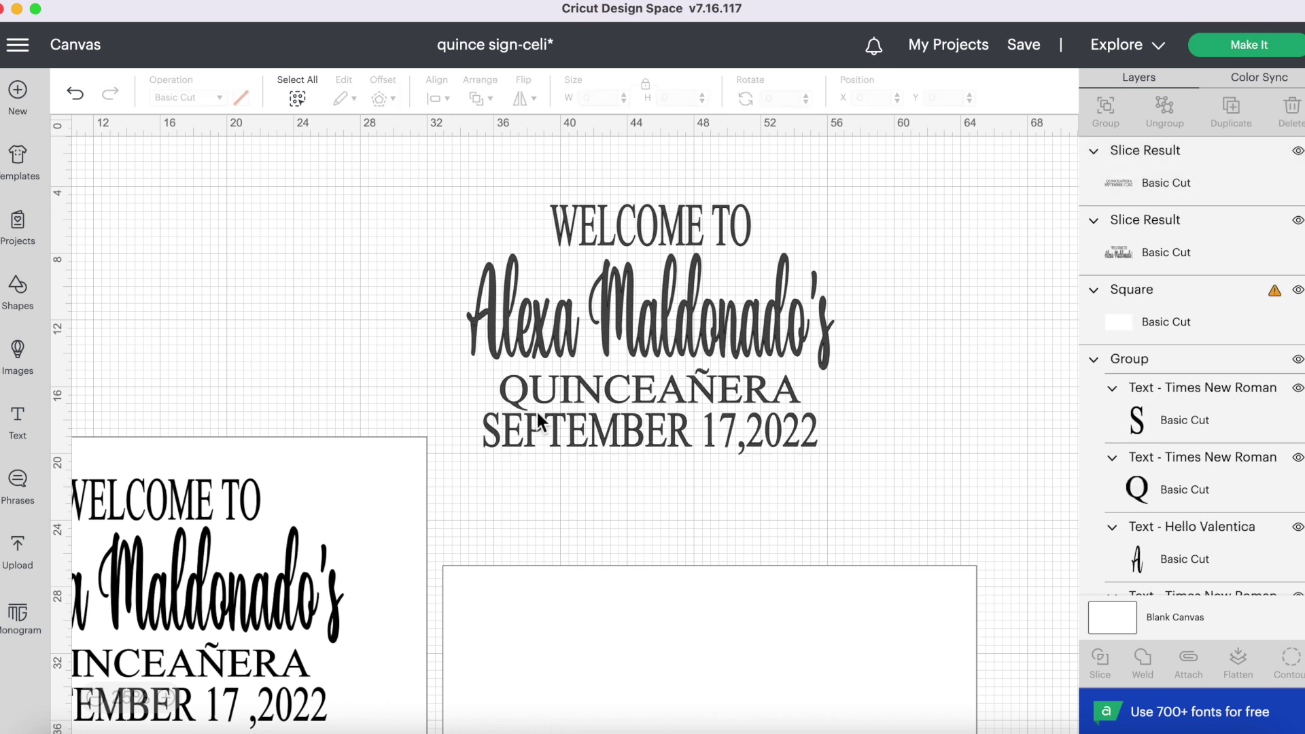
{"action": "left_click", "coordinate": [538, 421]}
{"action": "left_click_drag", "start_coordinate": [556, 449], "coordinate": [554, 421]}
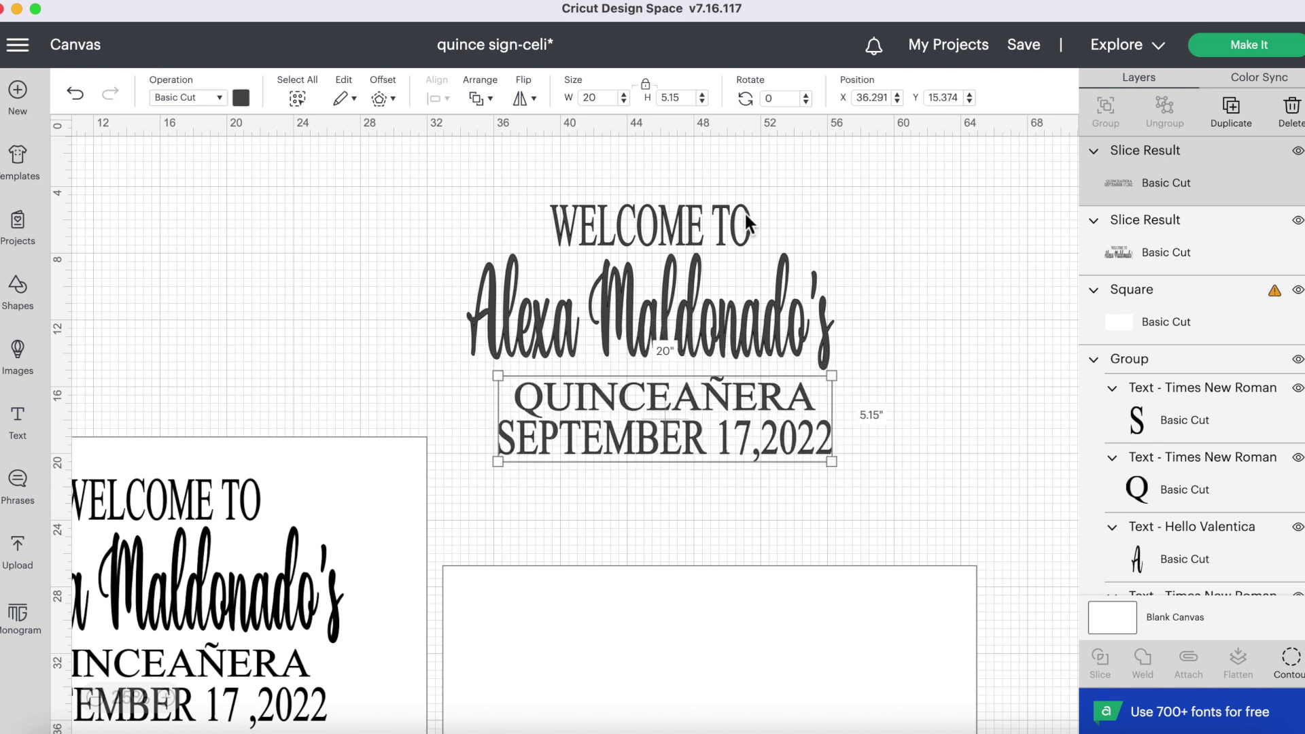
{"action": "left_click_drag", "start_coordinate": [629, 253], "coordinate": [646, 219]}
- Send the design to Make It and zoom the mat 1 preview to 50%
{"action": "left_click", "coordinate": [1241, 46]}
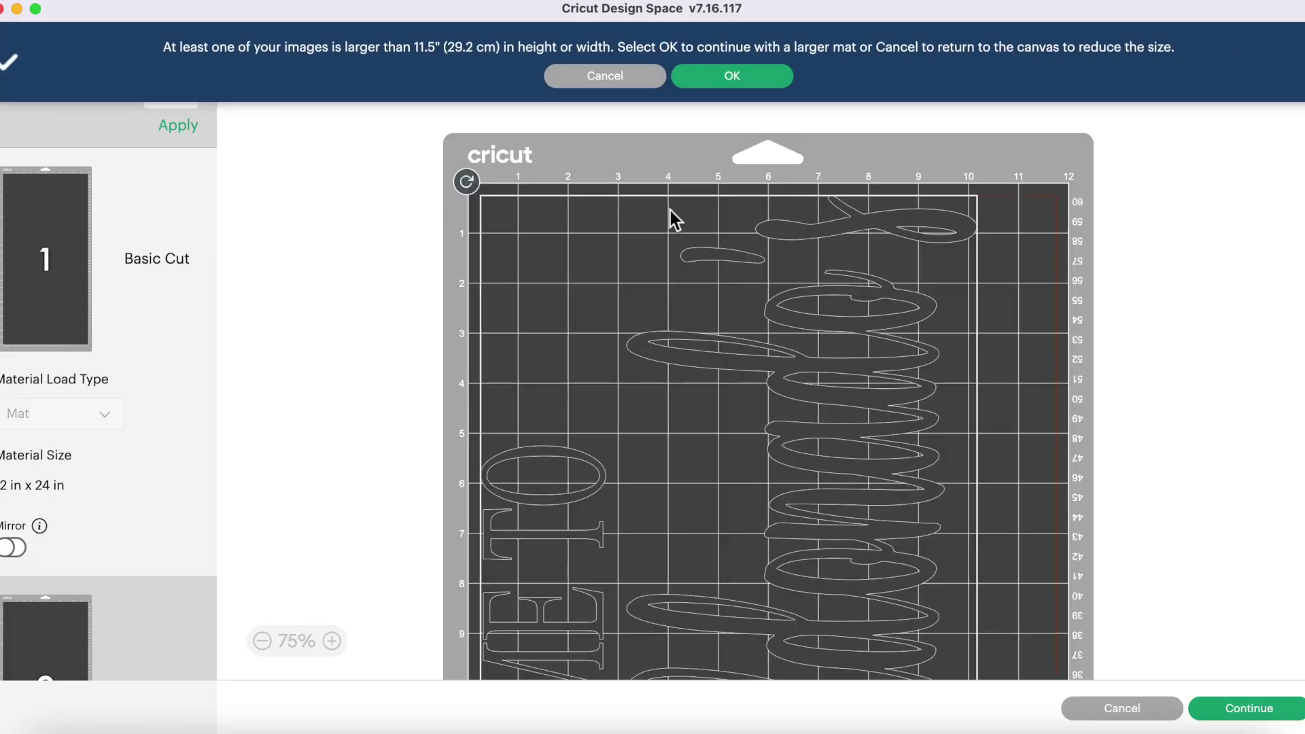
{"action": "left_click", "coordinate": [267, 643]}
{"action": "left_click", "coordinate": [267, 643]}
{"action": "left_click", "coordinate": [334, 641]}
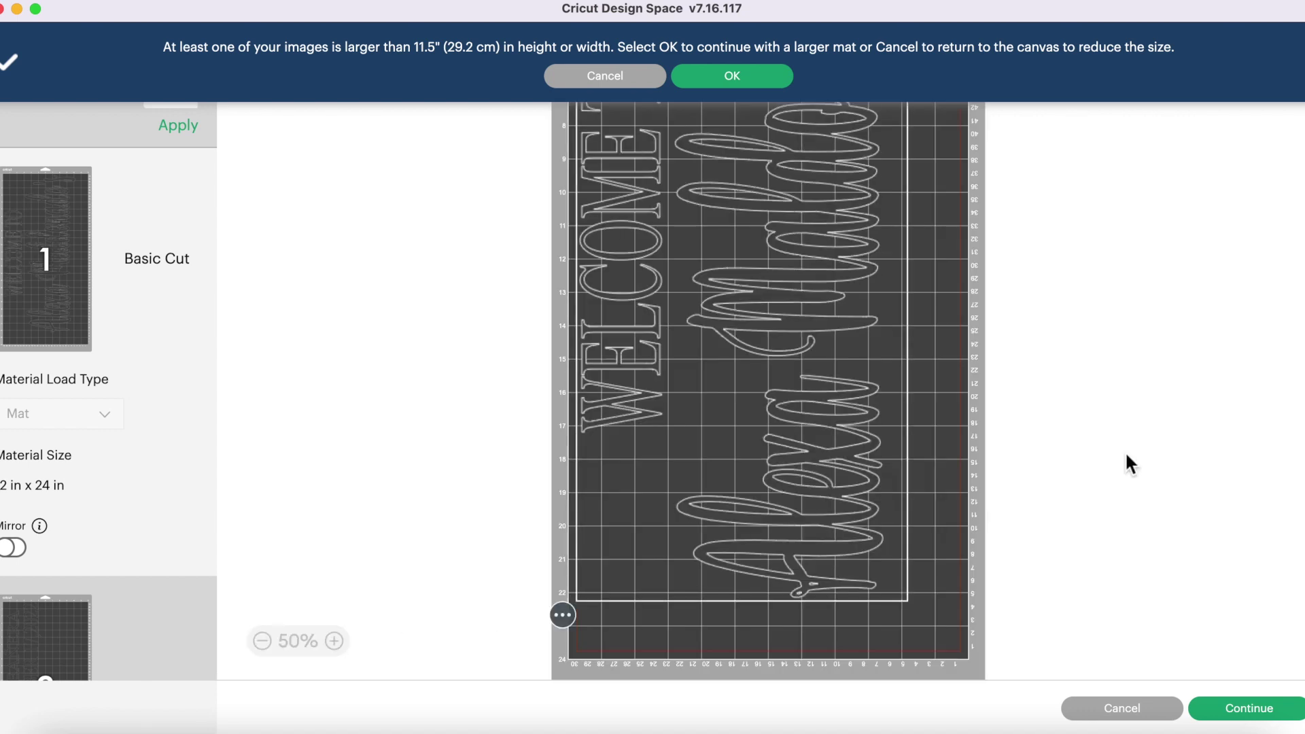
{"action": "left_click", "coordinate": [845, 380]}
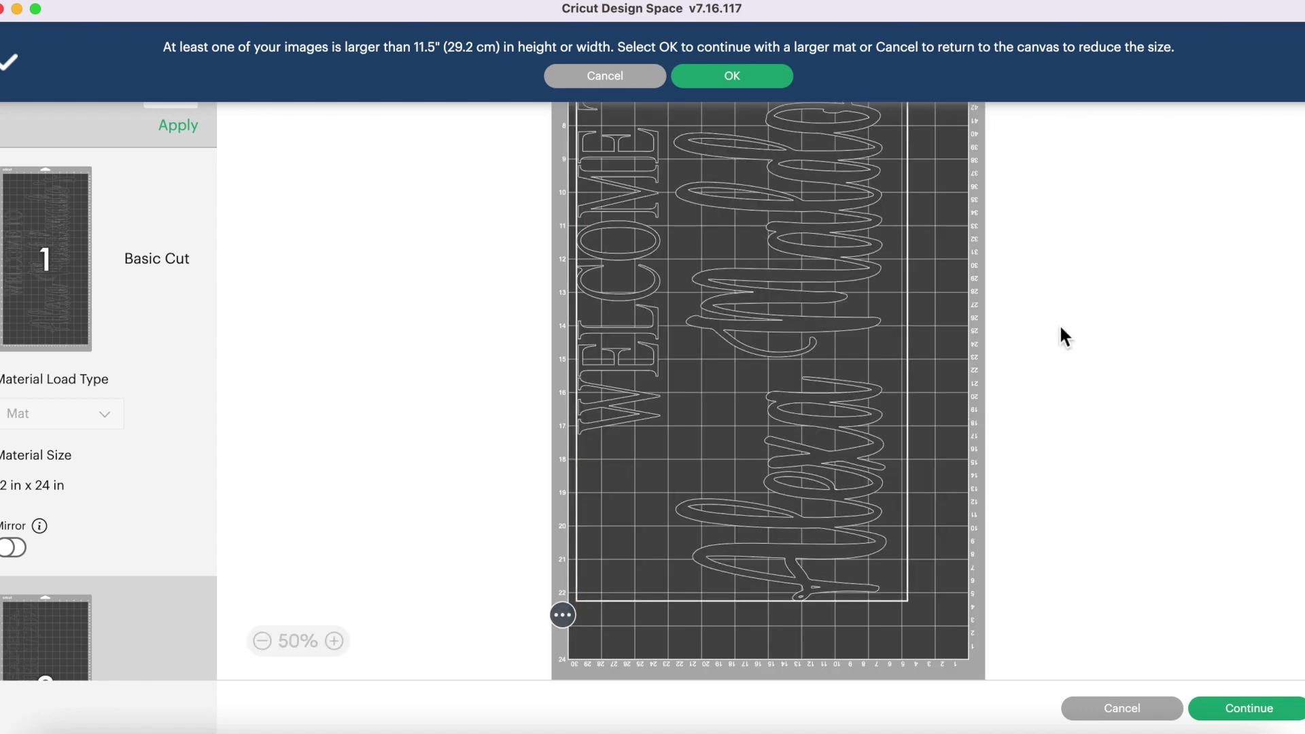
{"action": "scroll", "coordinate": [1061, 327], "scroll_direction": "up", "scroll_amount": 5}
{"action": "scroll", "coordinate": [1061, 328], "scroll_direction": "down", "scroll_amount": 5}
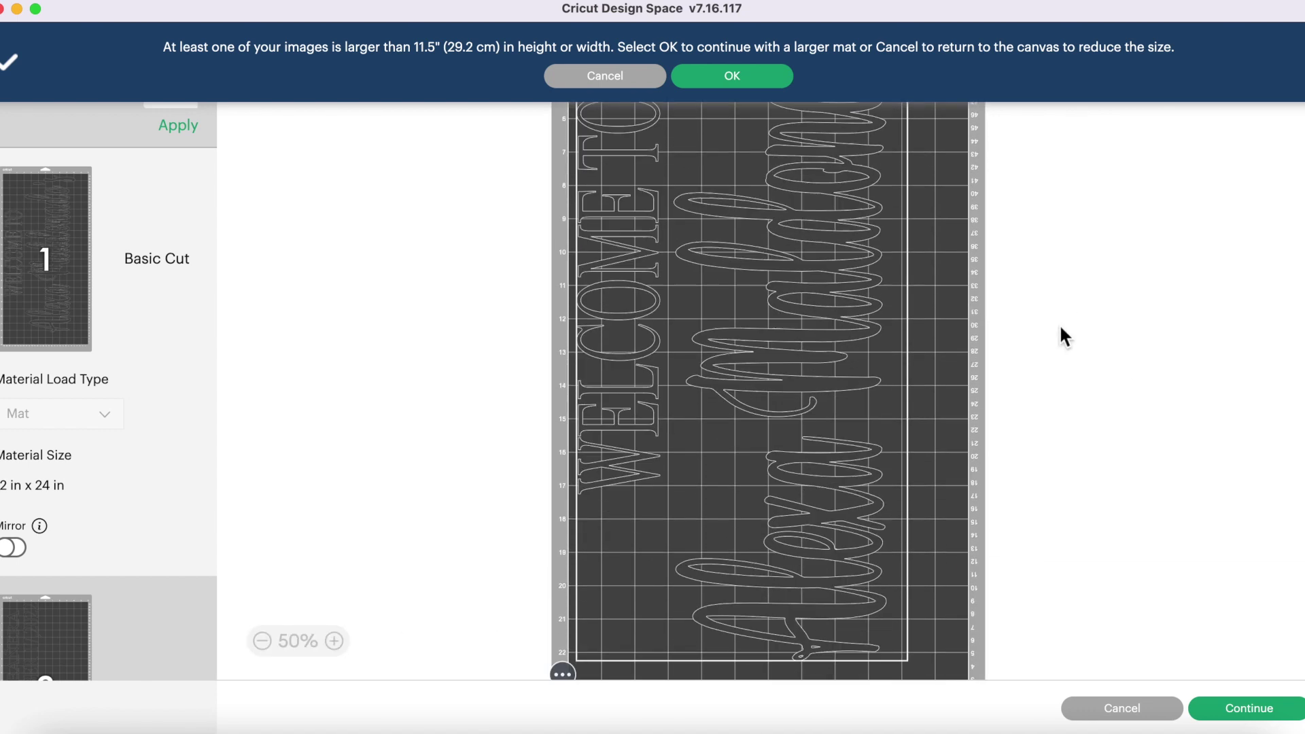
- Review mat 2 holding QUINCEAÑERA and the date
{"action": "left_click", "coordinate": [80, 614]}
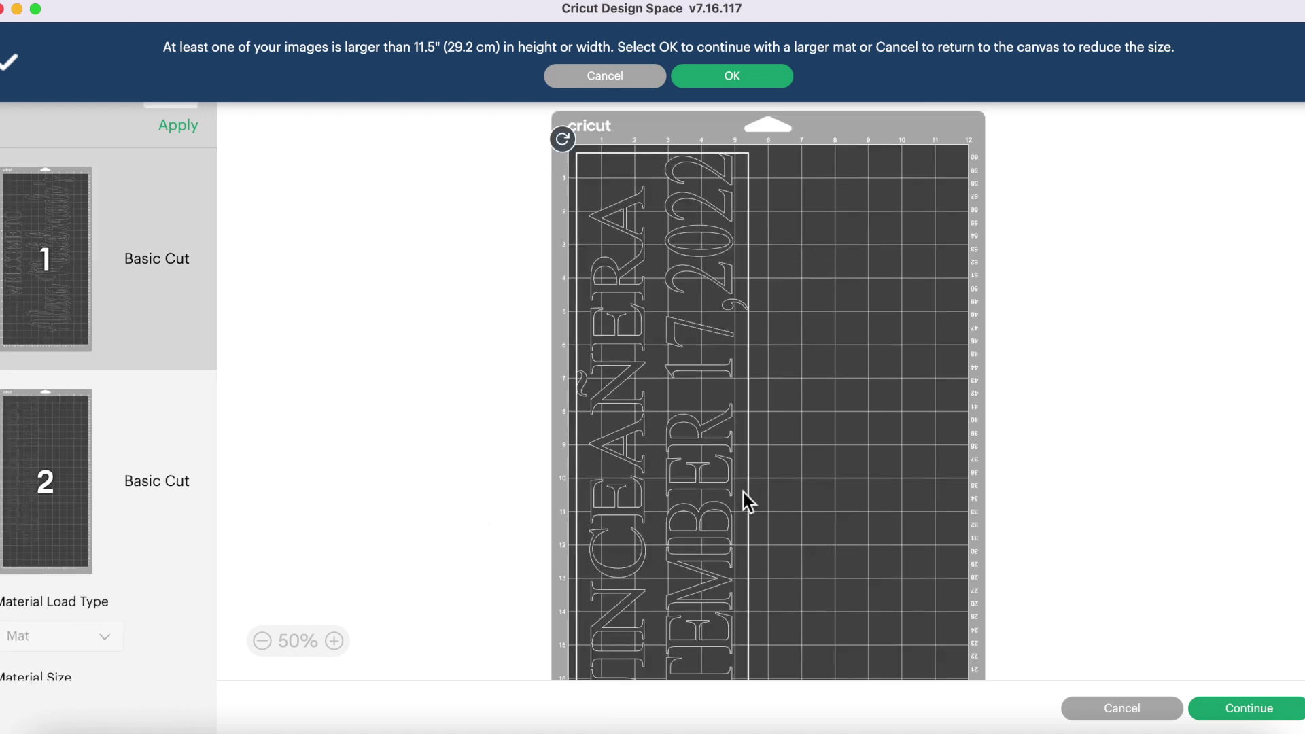
{"action": "scroll", "coordinate": [1146, 307], "scroll_direction": "down", "scroll_amount": 5}
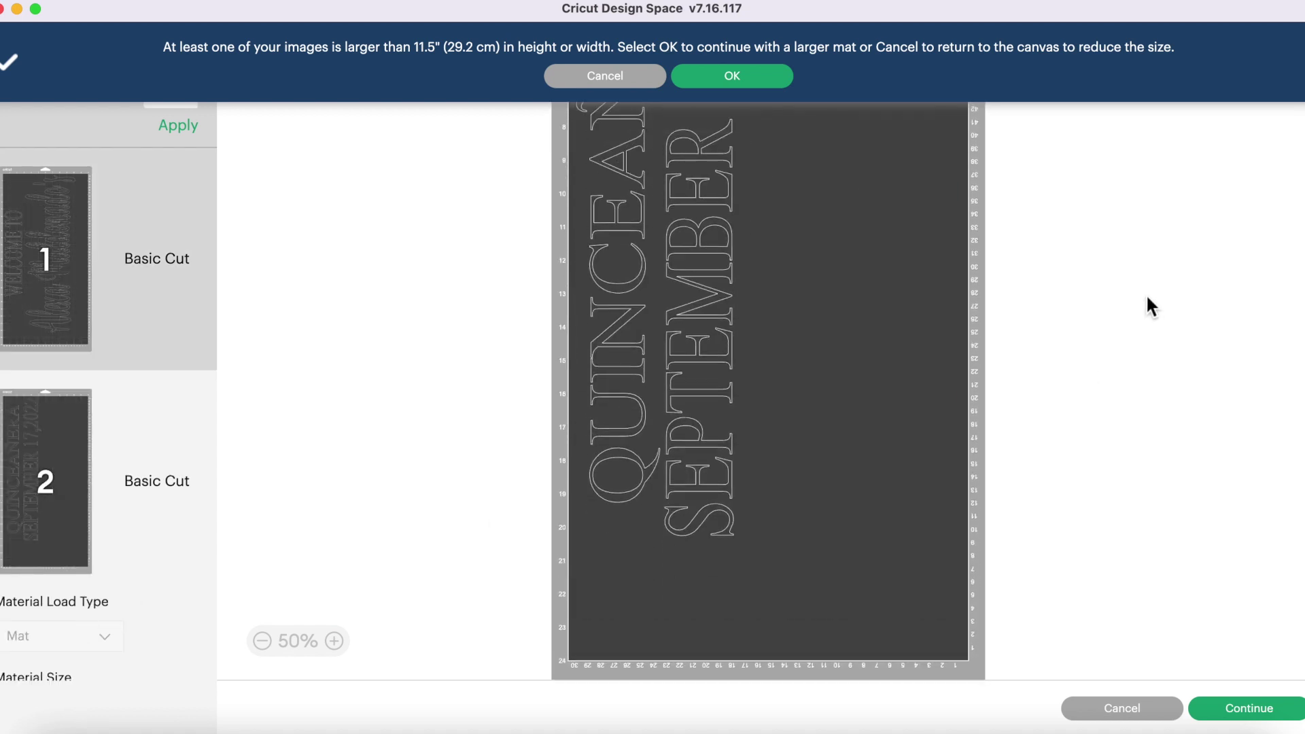
{"action": "scroll", "coordinate": [354, 548], "scroll_direction": "up", "scroll_amount": 5}
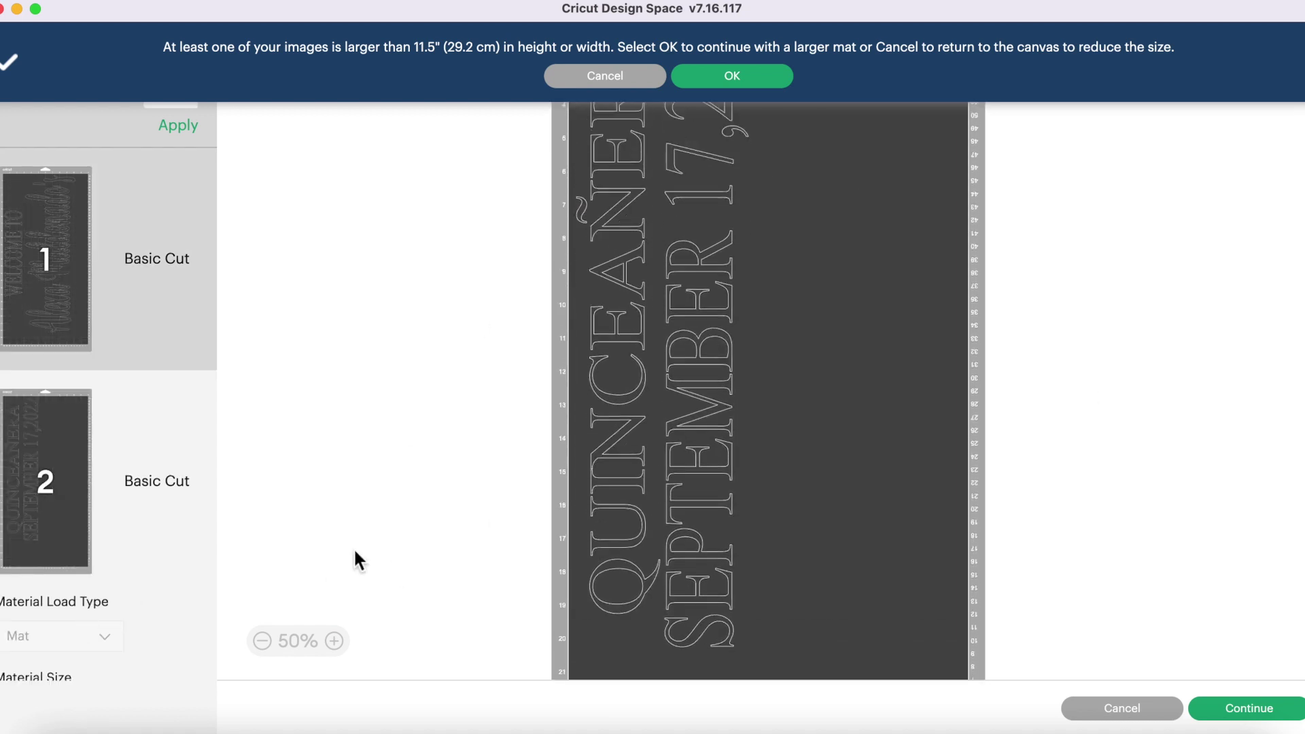
{"action": "scroll", "coordinate": [353, 548], "scroll_direction": "down", "scroll_amount": 5}
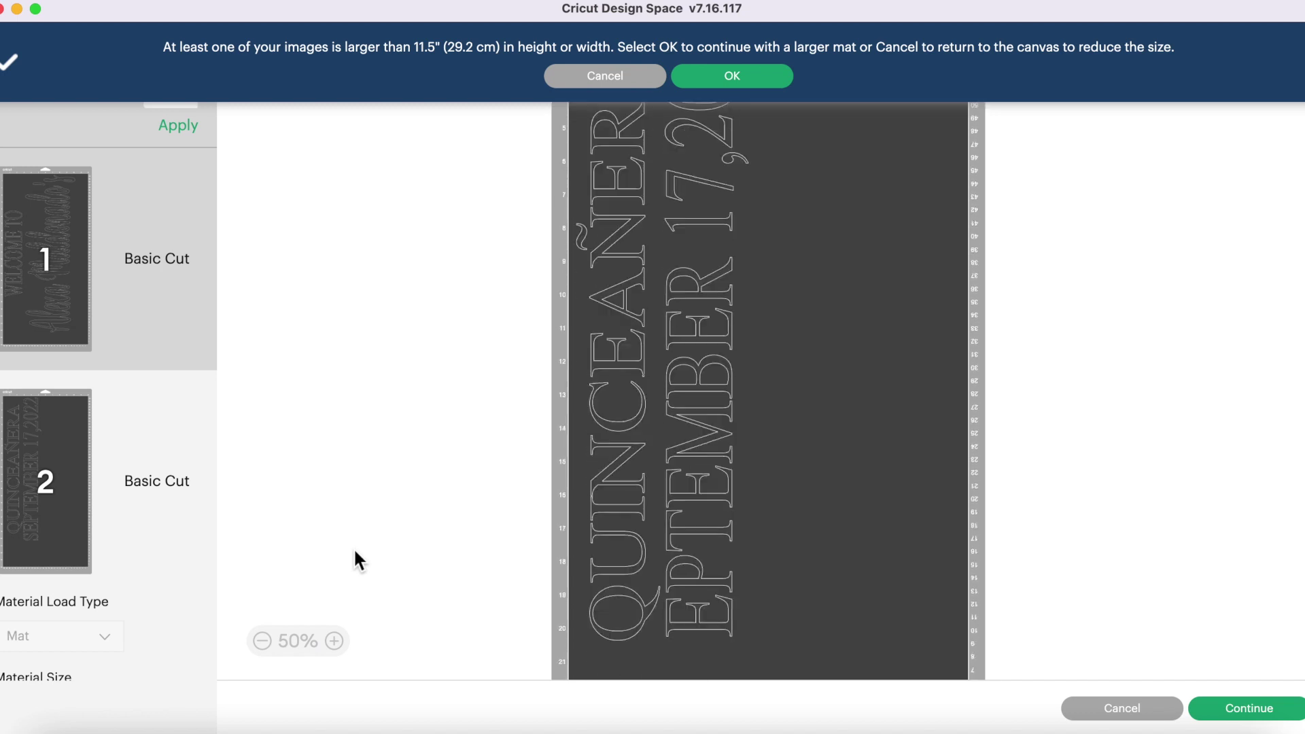